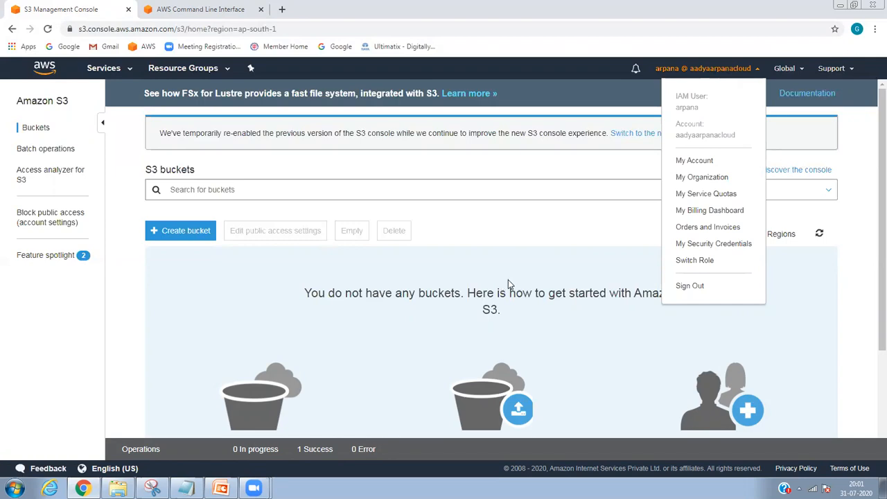
# - Go to the IAM service, show its users list and start adding a new user
pyautogui.click(538, 262)
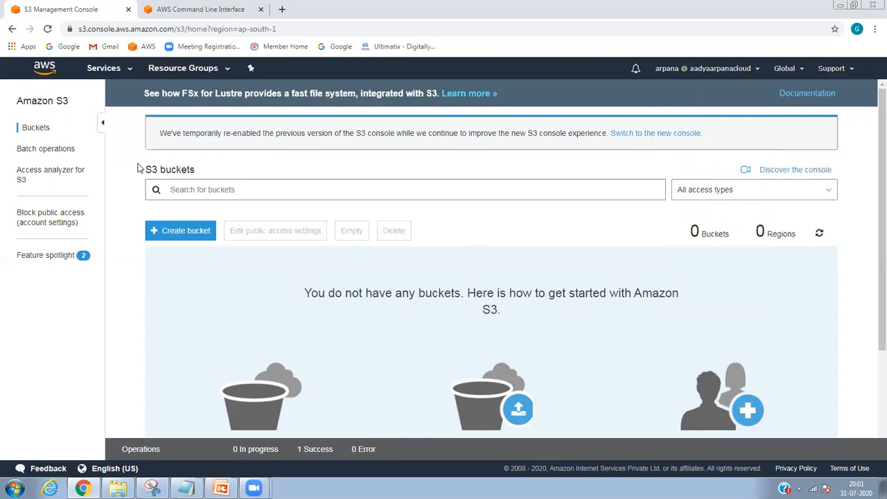
pyautogui.click(111, 72)
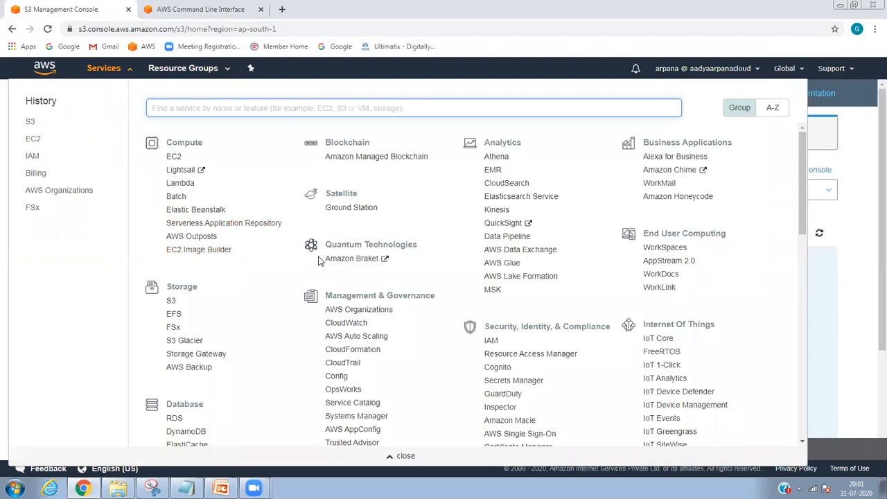
pyautogui.click(33, 157)
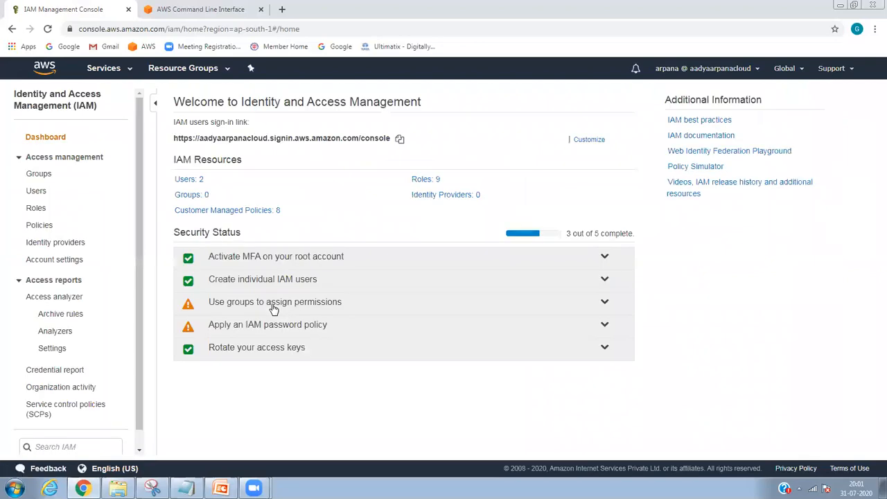
pyautogui.click(32, 190)
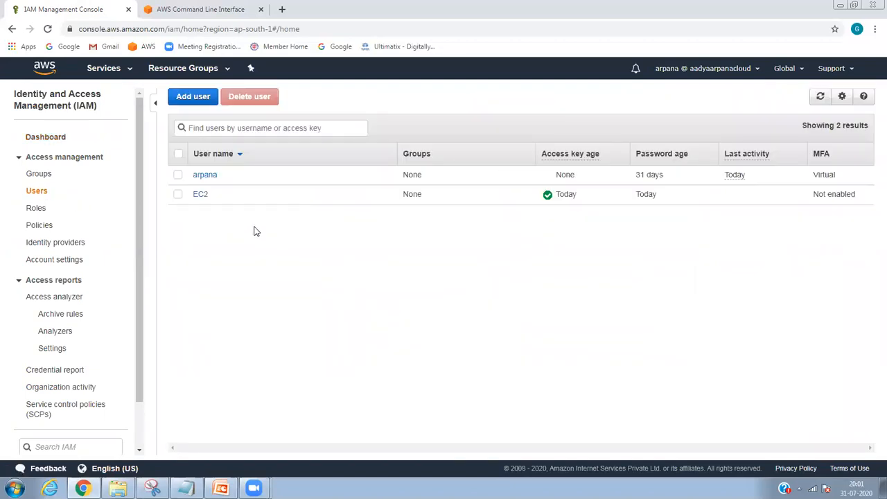
pyautogui.click(207, 109)
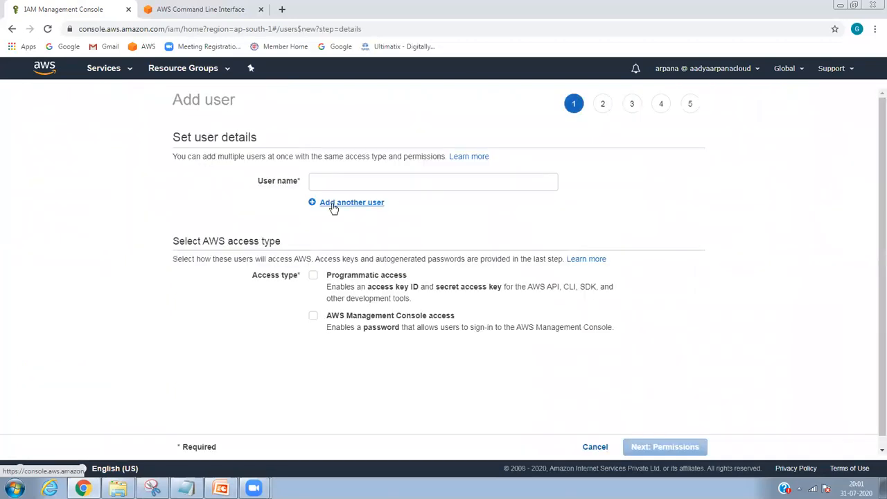
pyautogui.click(359, 183)
pyautogui.write('E')
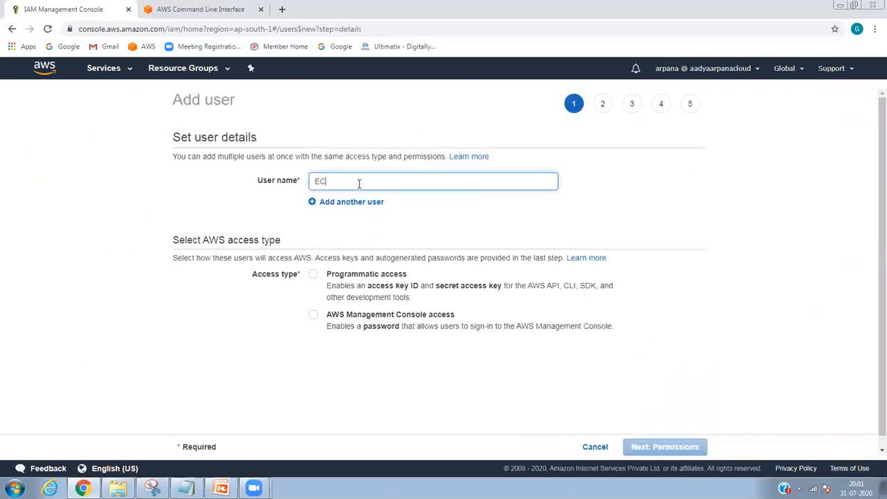
pyautogui.write('C2 use')
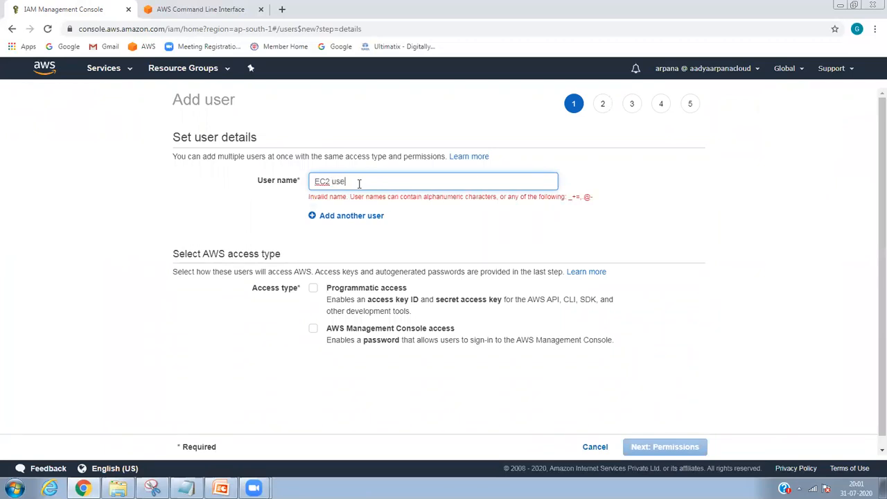
pyautogui.press('BackSpace')
pyautogui.press('BackSpace')
pyautogui.press('BackSpace')
pyautogui.press('BackSpace')
pyautogui.press('BackSpace')
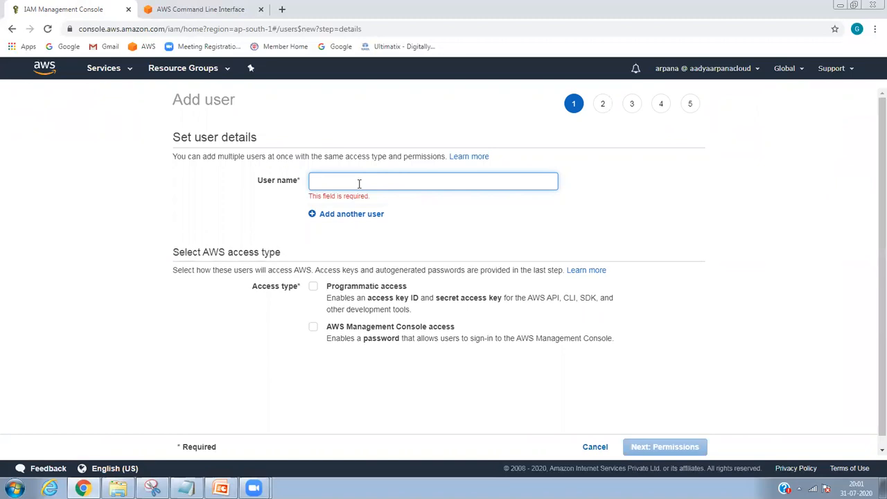
# - Name the new user mount and grant both programmatic access and AWS Management Console access
pyautogui.write('mount')
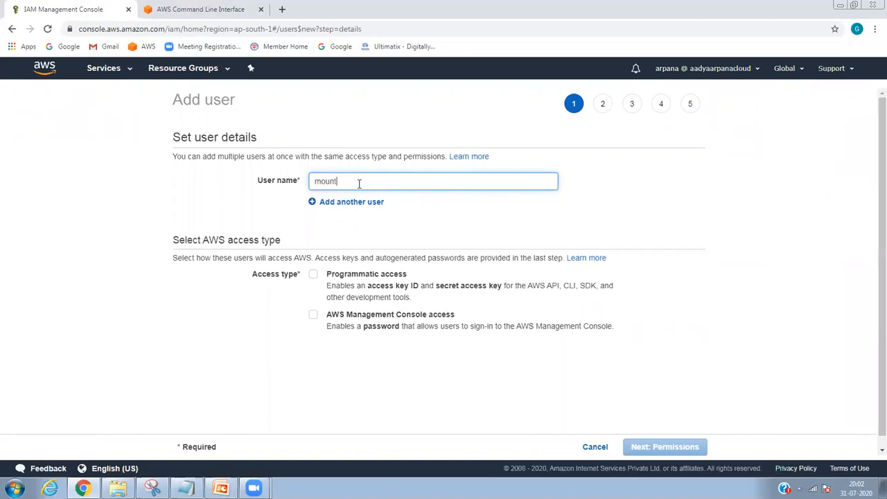
pyautogui.click(313, 274)
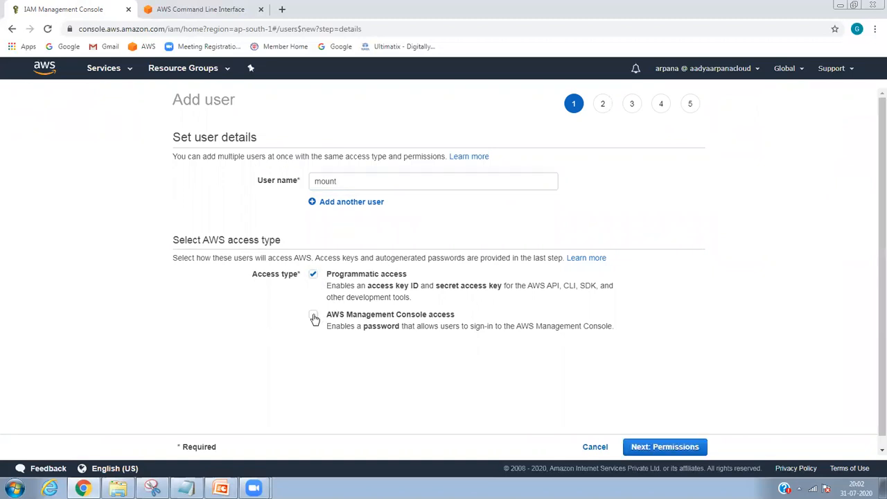
pyautogui.click(313, 316)
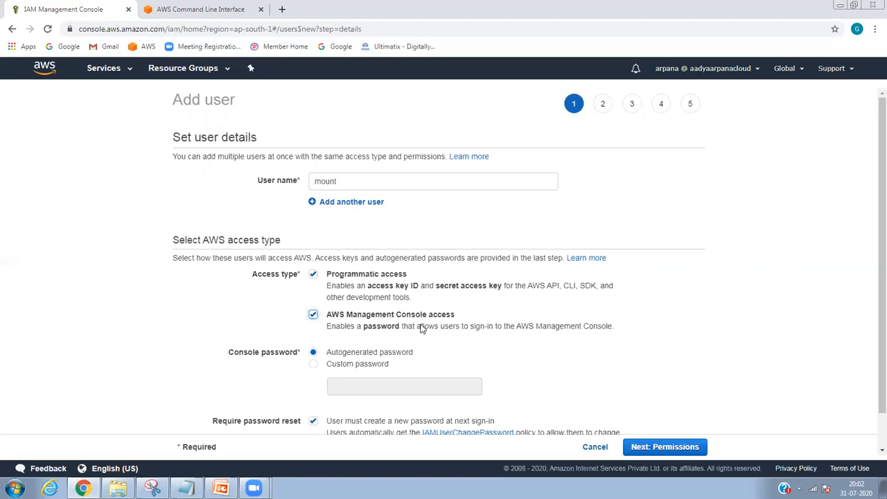
# - Enter a custom console password for the new user and turn off the required password reset at next sign-in
pyautogui.click(367, 365)
pyautogui.click(361, 384)
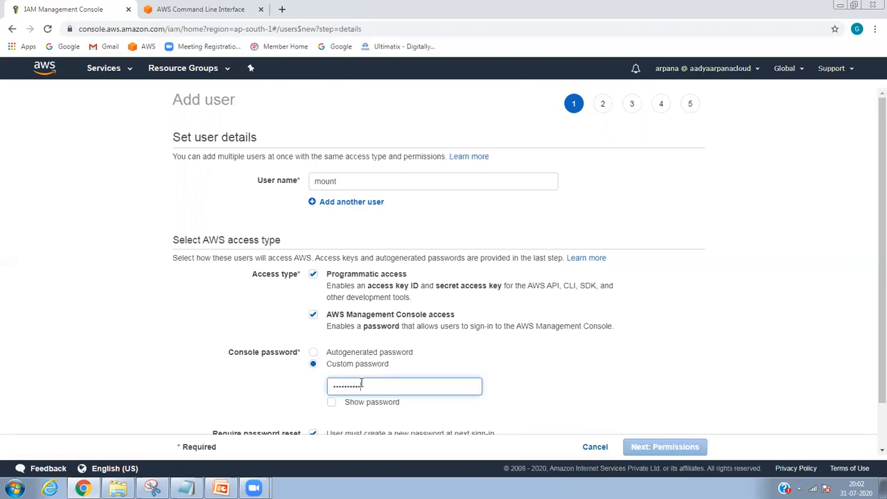
pyautogui.scroll(-2, 870, 326)
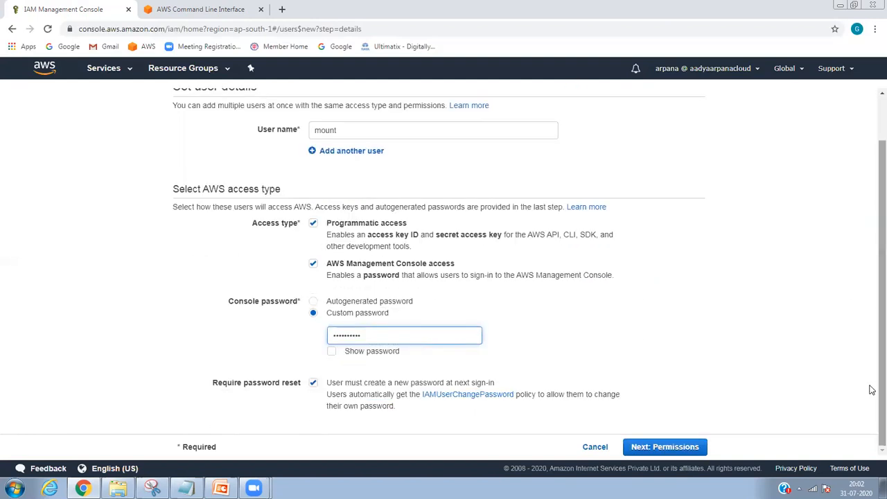
pyautogui.click(315, 383)
pyautogui.click(313, 385)
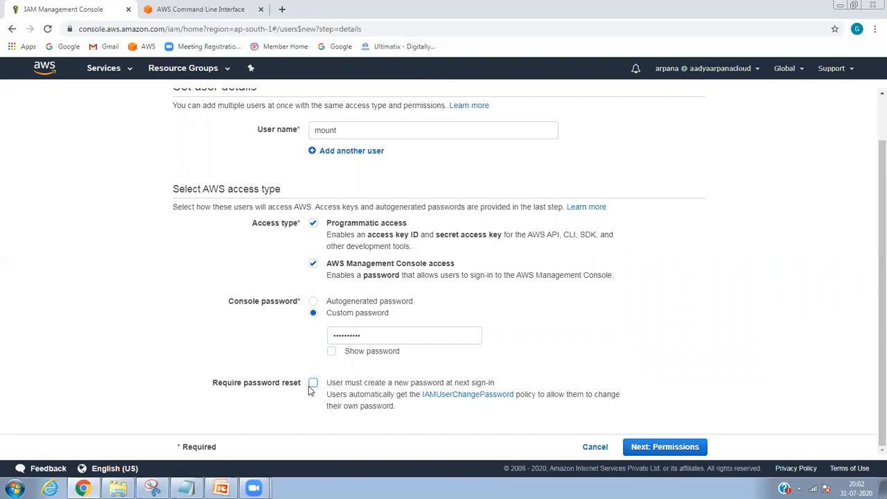
pyautogui.click(666, 447)
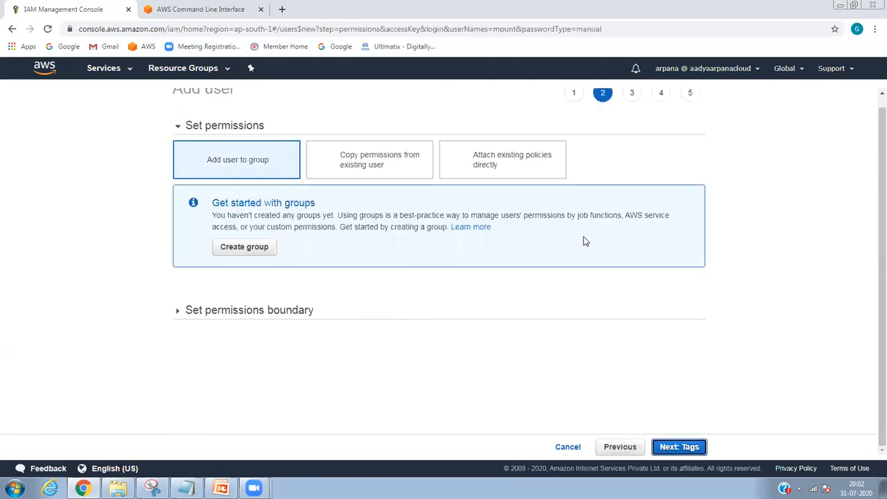
# - Attach the existing AmazonS3FullAccess policy directly to the new user
pyautogui.click(541, 176)
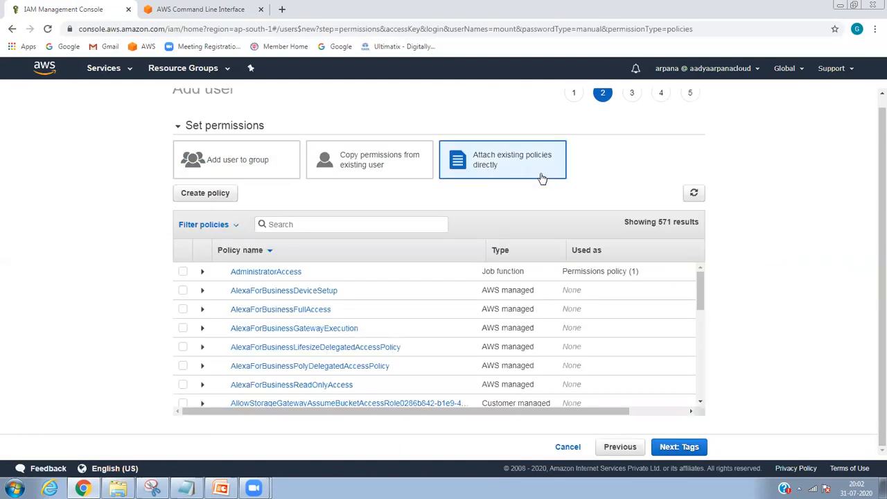
pyautogui.click(350, 222)
pyautogui.write('s3')
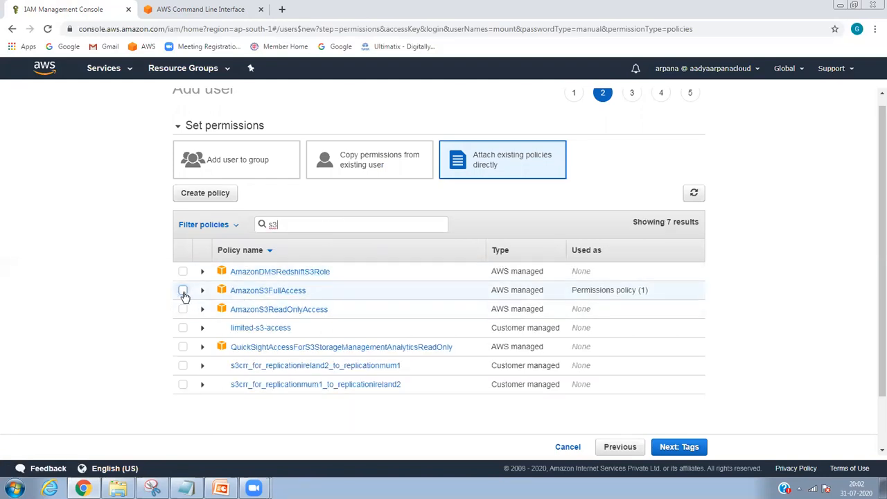
pyautogui.click(182, 291)
# - Find the ec2 policies and add AmazonEC2FullAccess to the new user's permissions
pyautogui.press('BackSpace')
pyautogui.write('ec2')
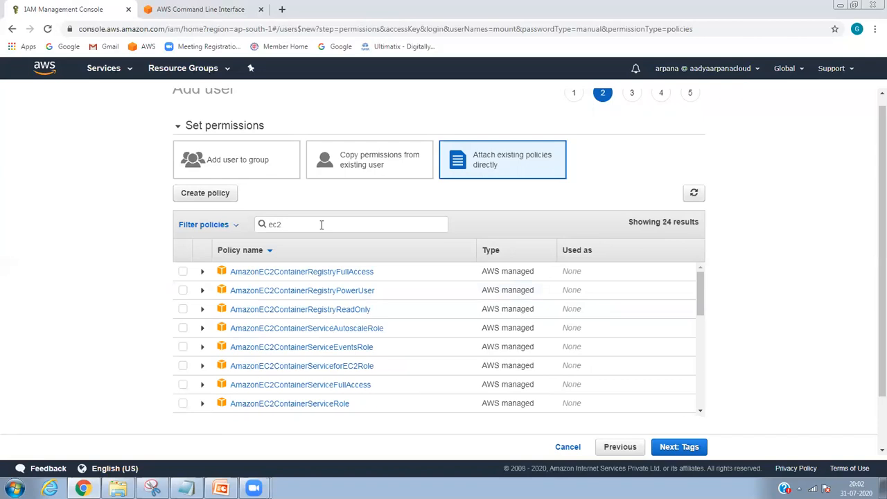
pyautogui.moveTo(700, 295); pyautogui.dragTo(704, 326)
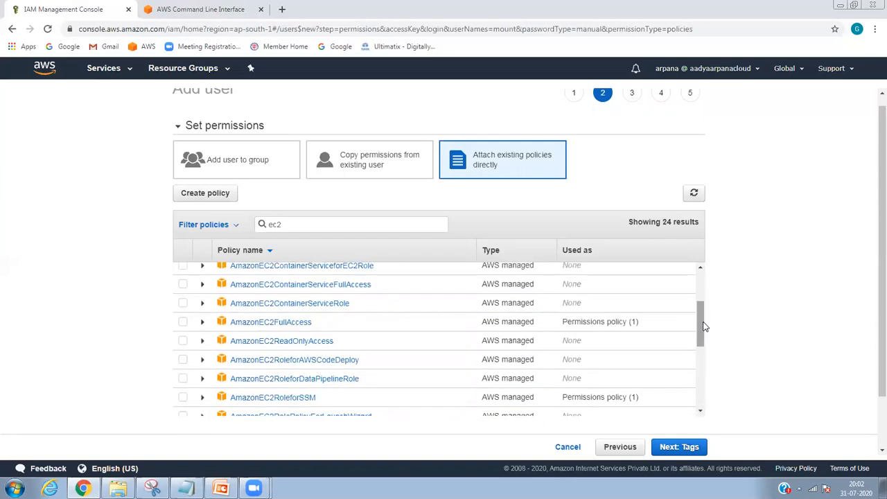
pyautogui.click(183, 322)
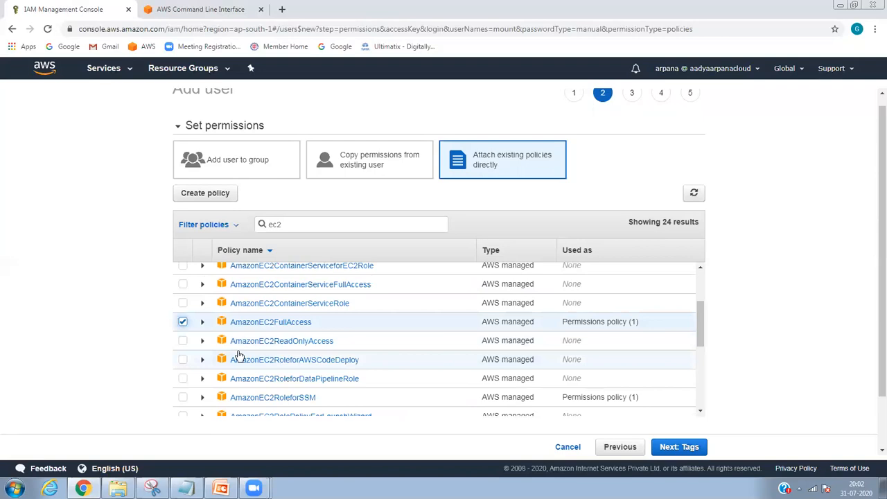
# - Add a tag to the new user with the key Name and a value starting with S3
pyautogui.click(682, 447)
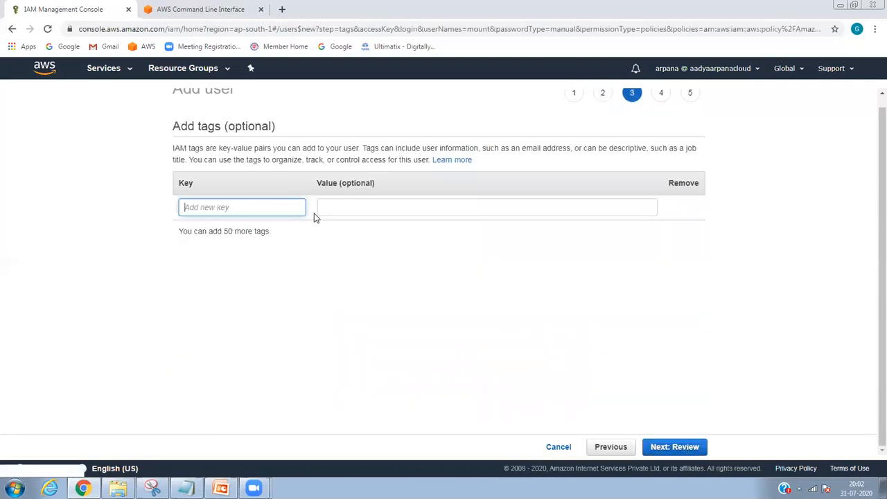
pyautogui.write('Name')
pyautogui.press('Tab')
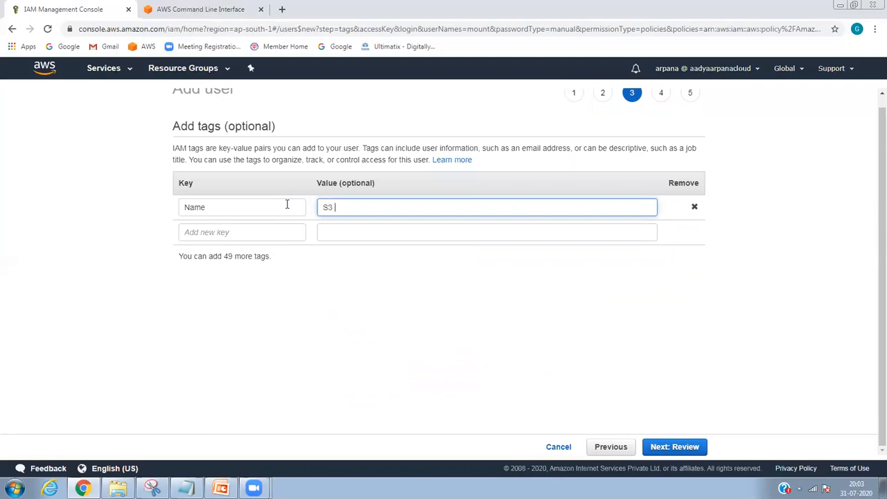
# - Create the user after reviewing its settings and download its credentials as a CSV file
pyautogui.click(686, 450)
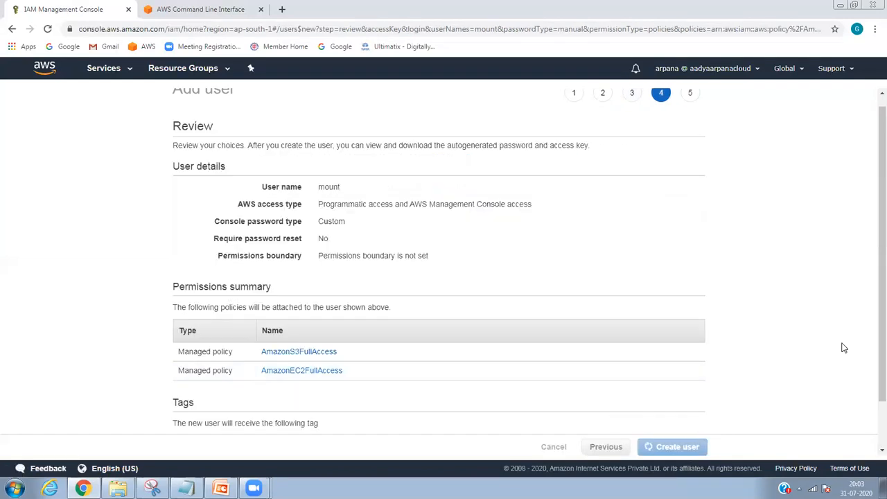
pyautogui.scroll(-2, 870, 325)
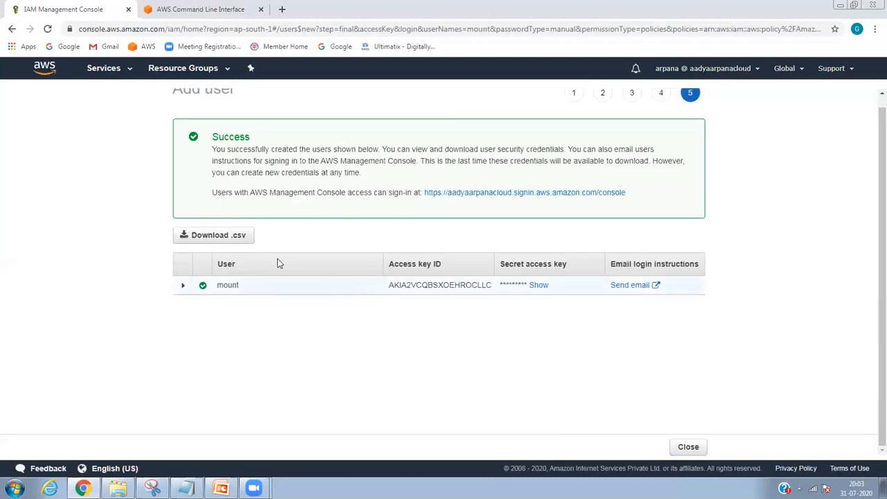
pyautogui.click(245, 241)
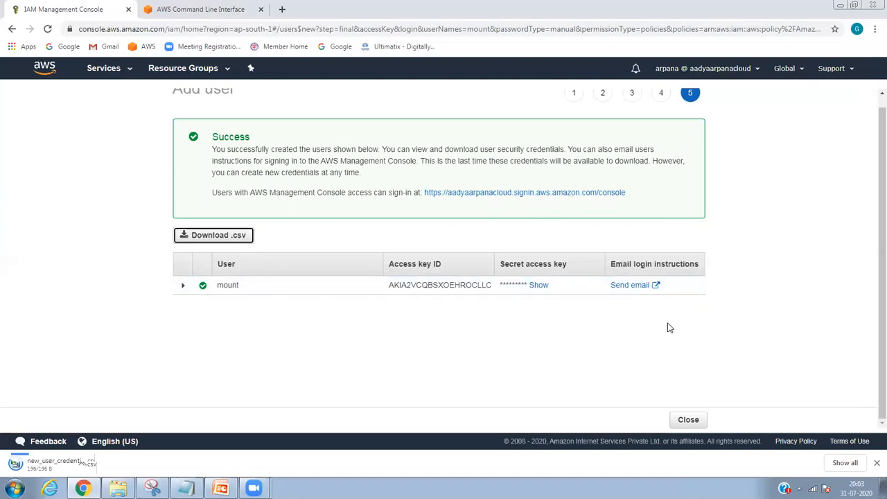
pyautogui.click(680, 420)
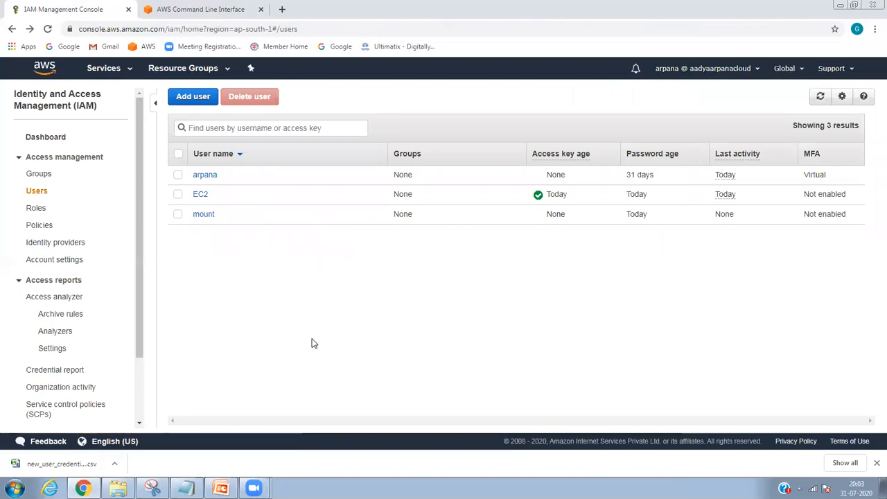
# - View the mount user's summary and copy the IAM users sign-in link from the IAM dashboard
pyautogui.click(210, 215)
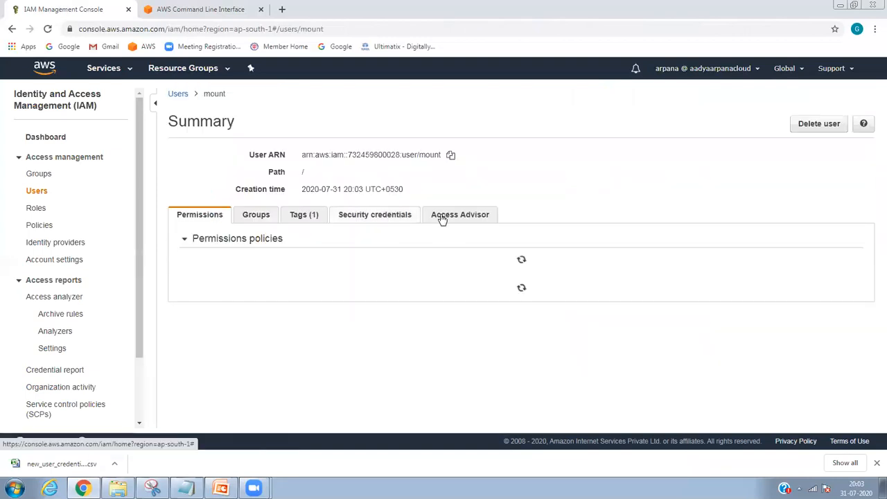
pyautogui.click(450, 157)
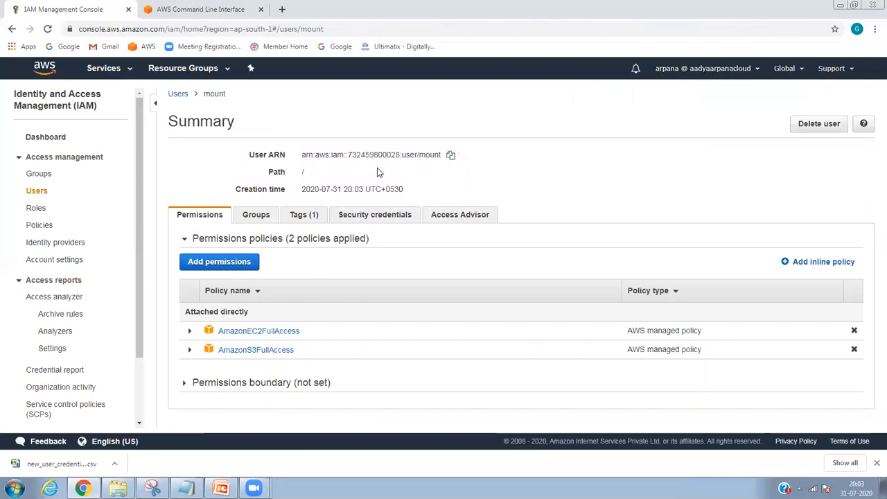
pyautogui.click(57, 138)
pyautogui.click(399, 140)
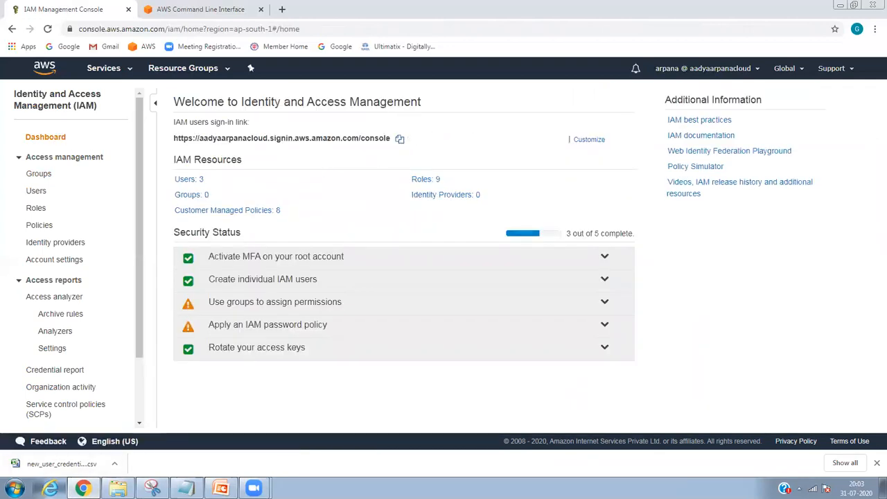
# - Switch to Internet Explorer, open the copied IAM sign-in link and sign out the EC2 user
pyautogui.click(49, 487)
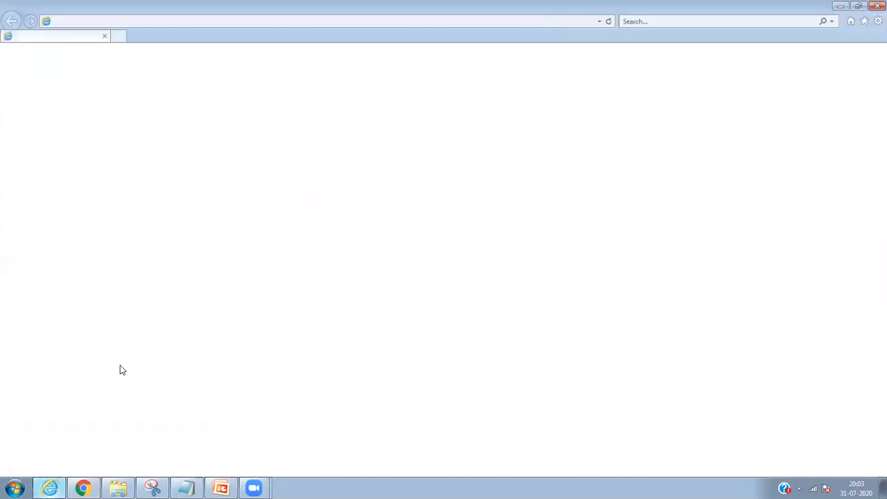
pyautogui.click(477, 22)
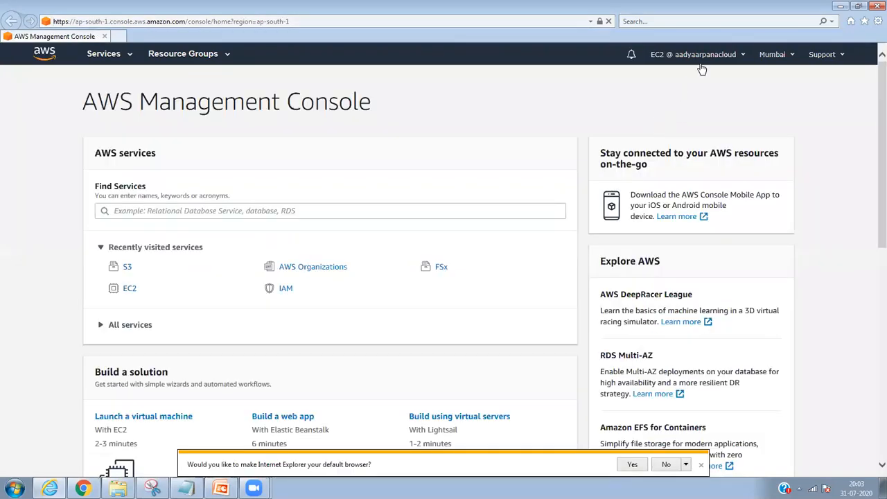
pyautogui.click(715, 60)
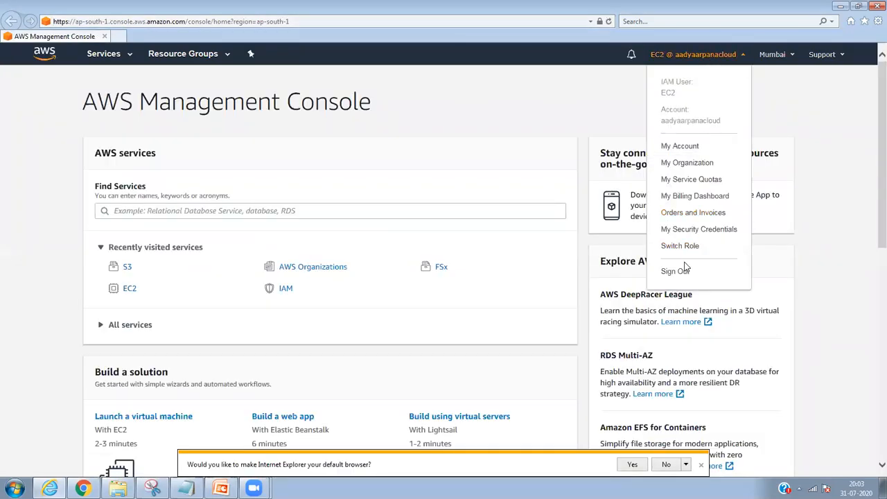
pyautogui.click(679, 271)
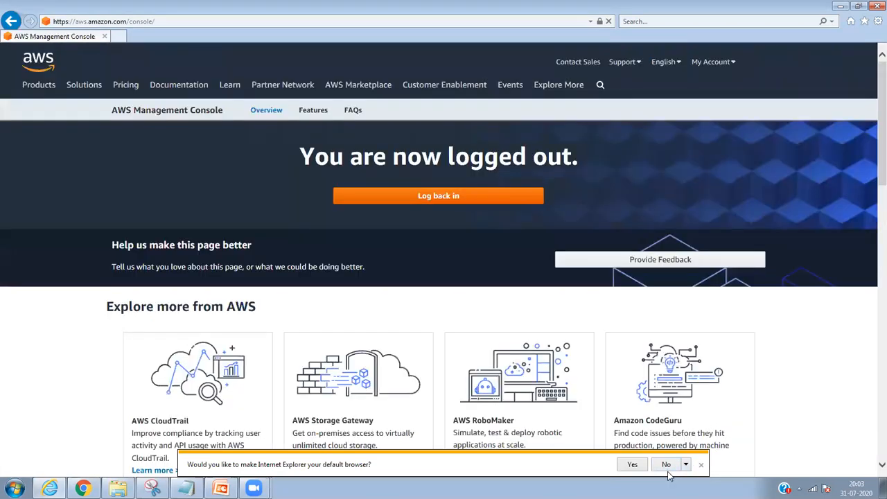
pyautogui.click(667, 466)
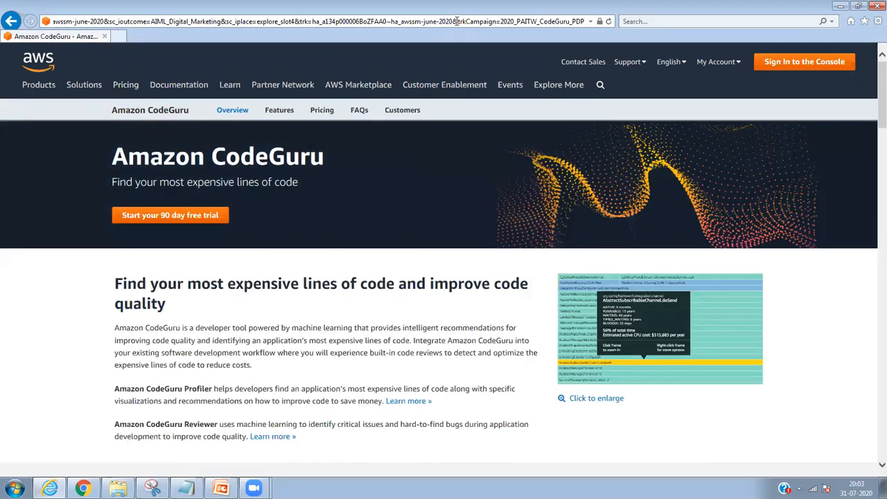
# - Open the copied IAM sign-in link and sign in as the IAM user mount with the account password
pyautogui.click(456, 21)
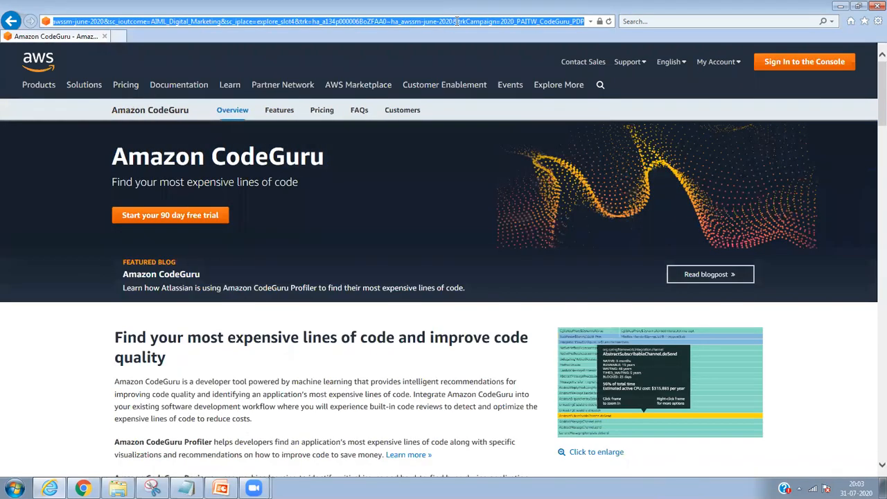
pyautogui.hotkey('ctrl', 'v')
pyautogui.press('Return')
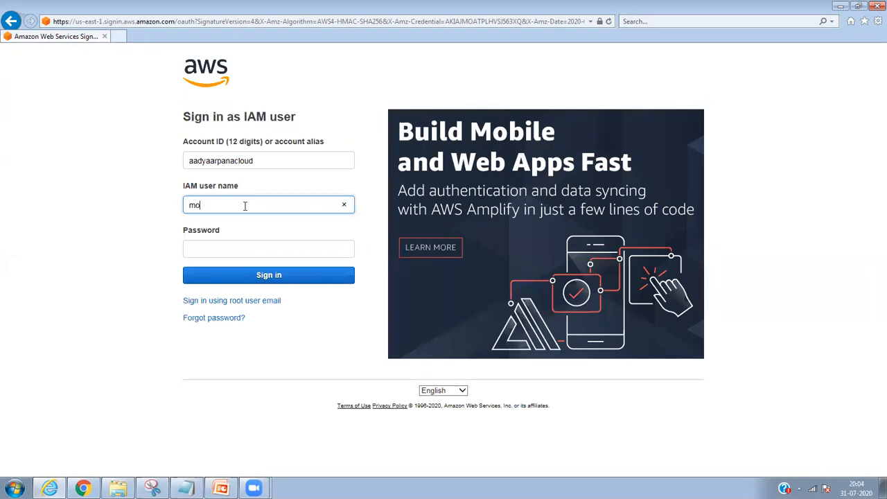
pyautogui.press('Tab')
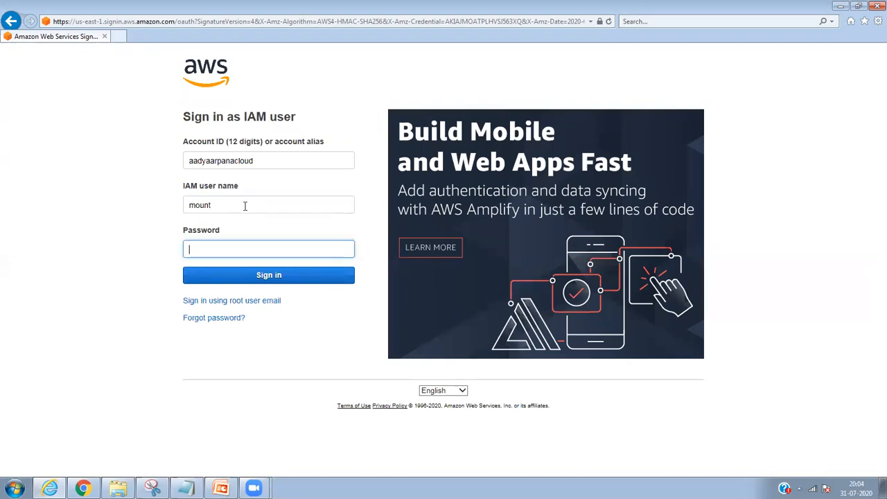
pyautogui.hotkey('ctrl', 'v')
pyautogui.press('Return')
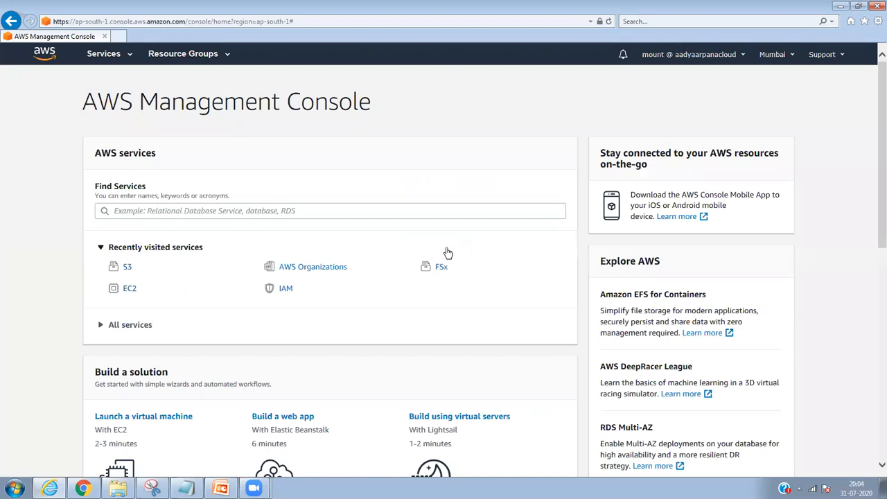
# - Start launching an EC2 instance from a Microsoft Windows Server AMI with the t2.micro instance type
pyautogui.click(129, 288)
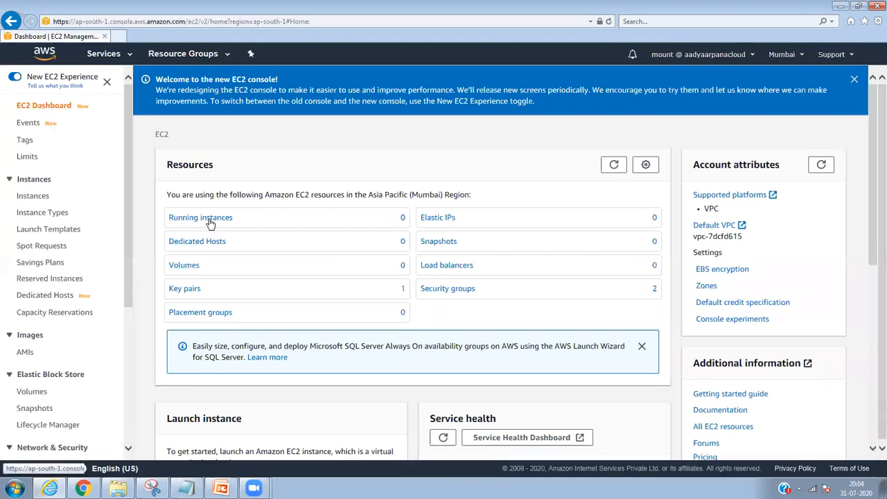
pyautogui.click(210, 223)
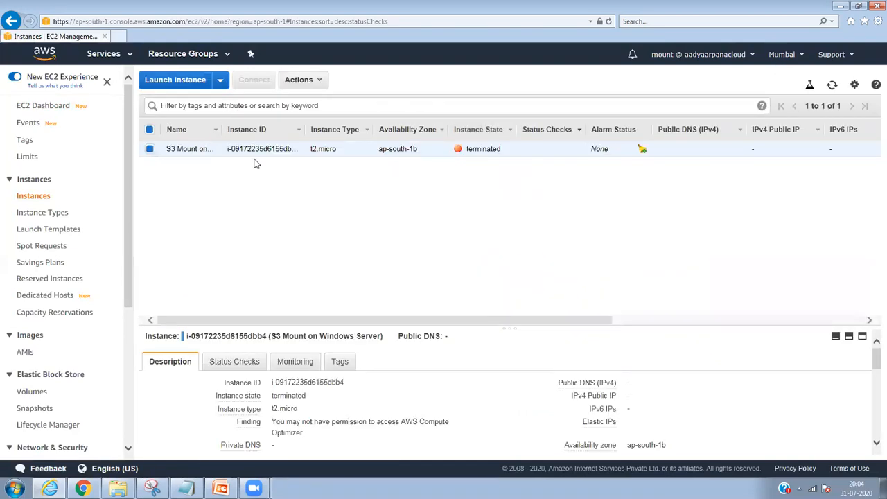
pyautogui.click(191, 82)
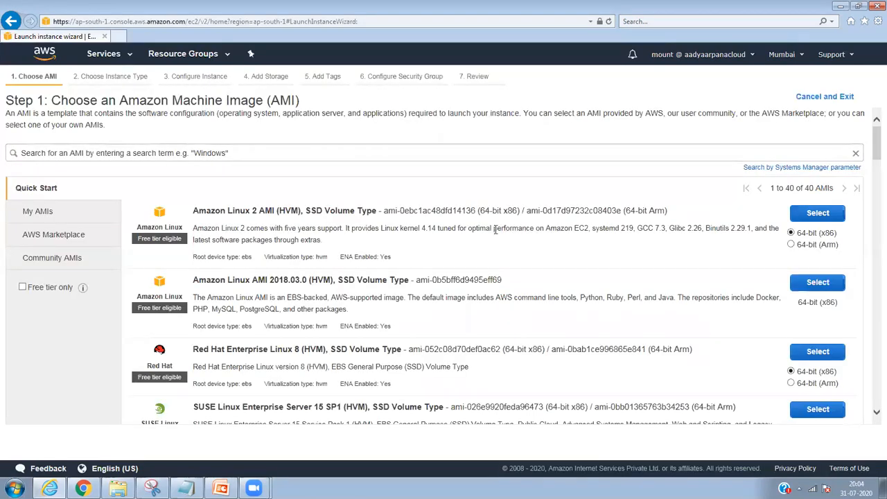
pyautogui.scroll(-6, 768, 204)
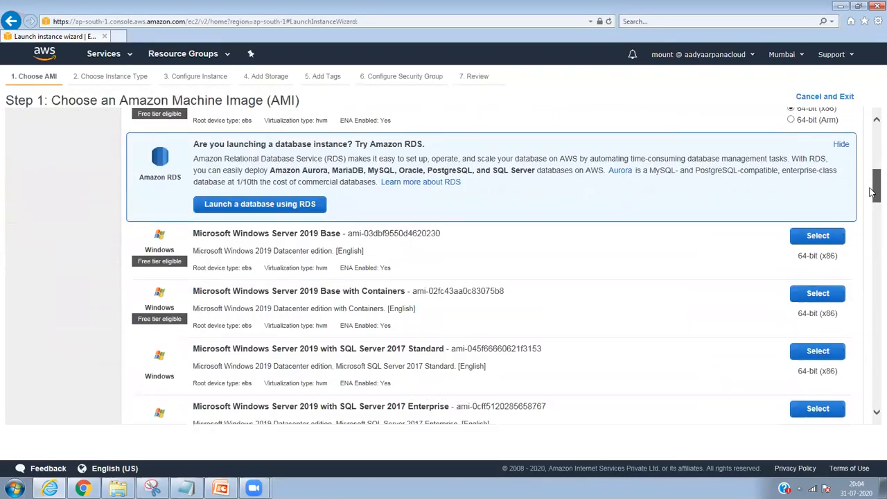
pyautogui.click(816, 175)
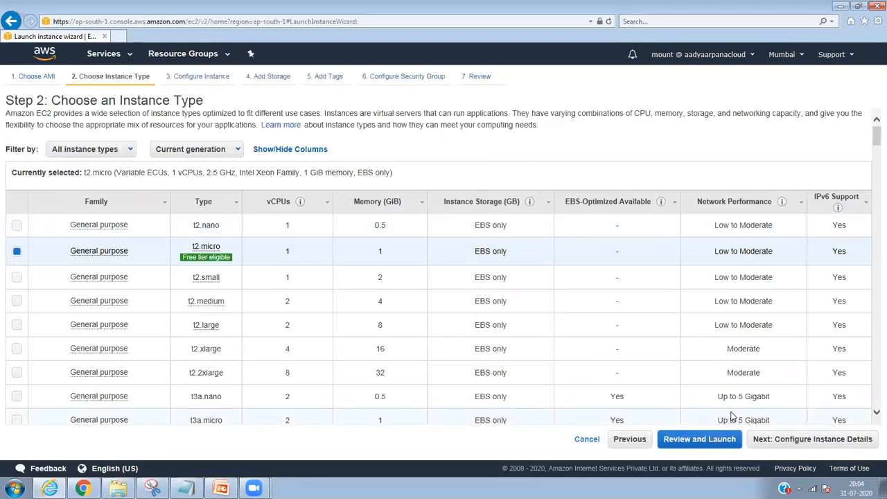
pyautogui.click(789, 440)
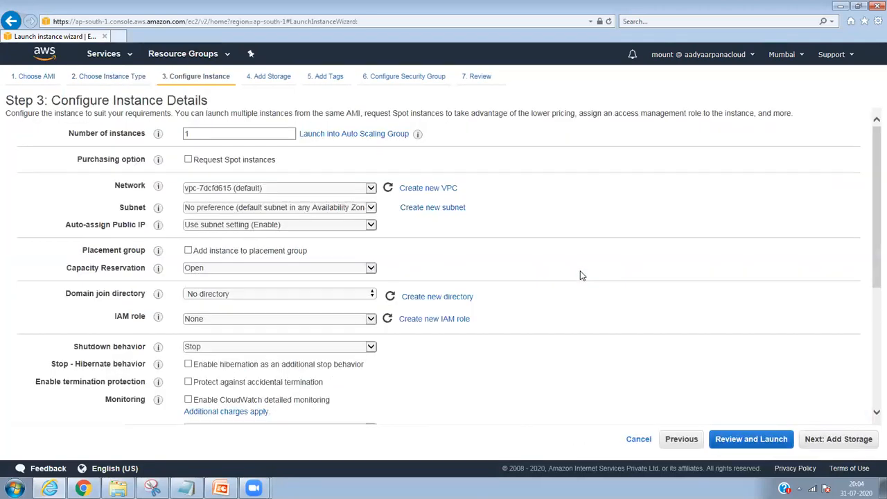
# - Set the instance's subnet to the default one in ap-south-1a and auto-assign public IP to Enable
pyautogui.click(275, 192)
pyautogui.click(273, 210)
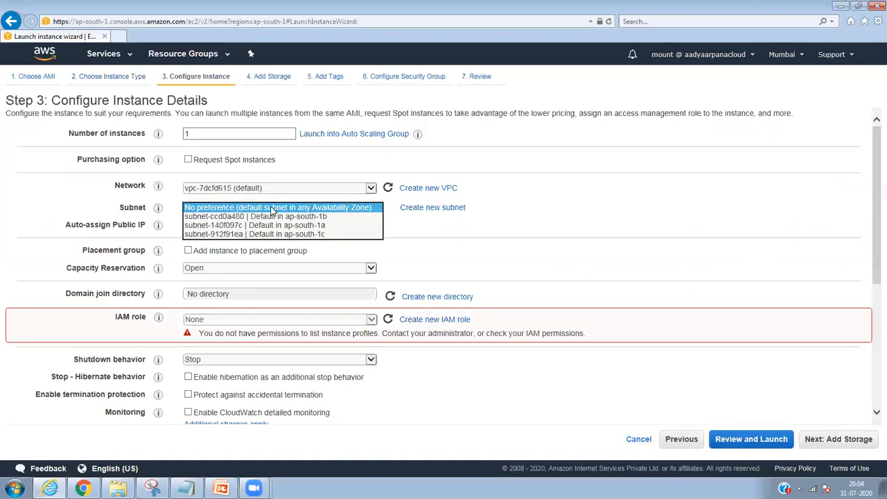
pyautogui.click(270, 225)
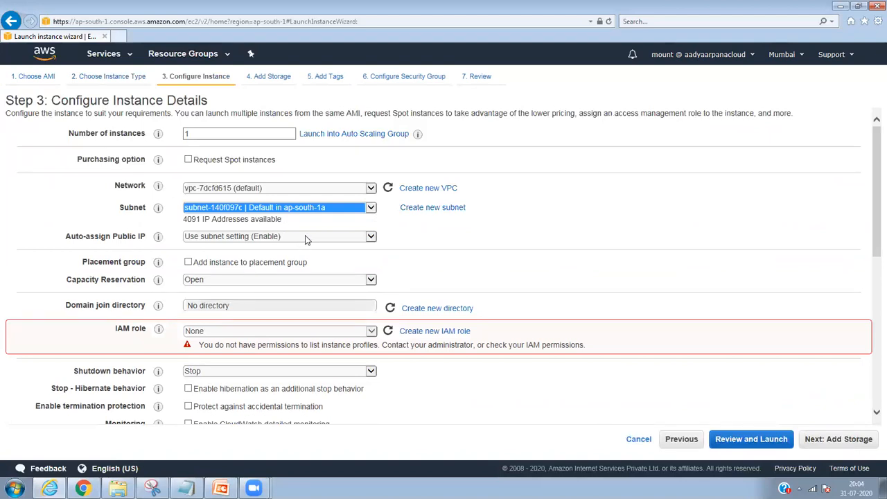
pyautogui.click(303, 236)
pyautogui.click(280, 245)
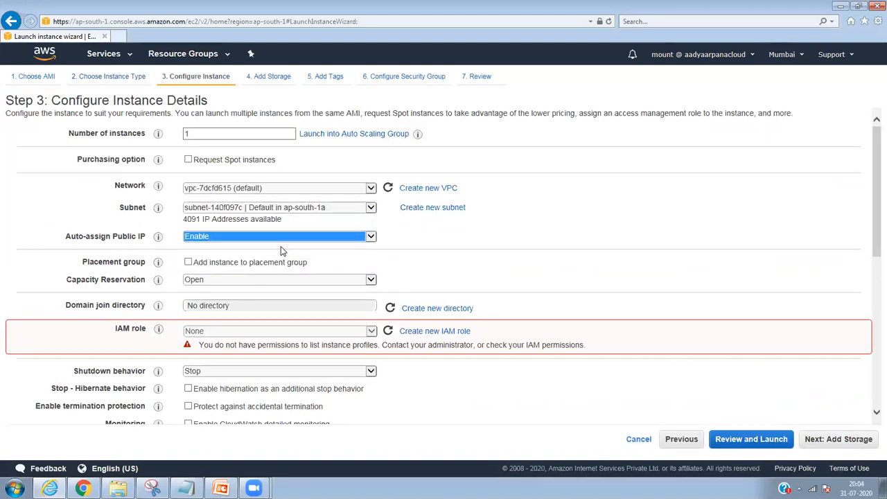
# - Set the capacity reservation to None, review the remaining instance details and continue to the storage settings
pyautogui.click(260, 282)
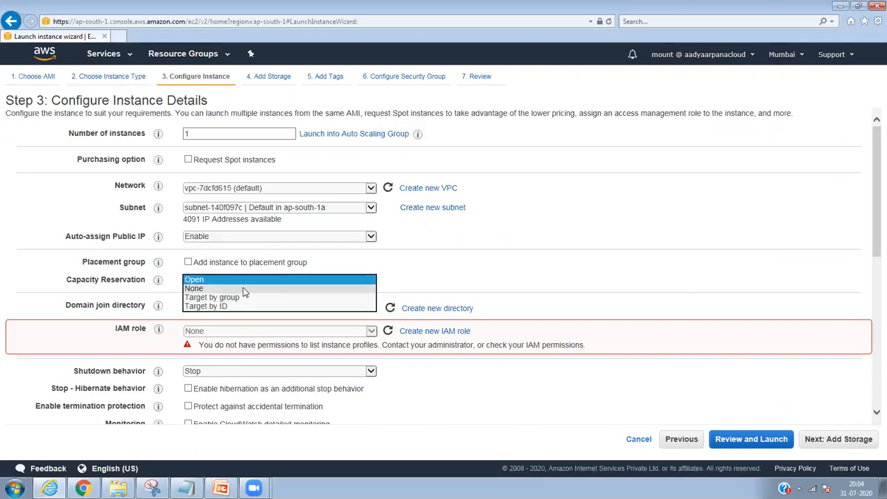
pyautogui.click(346, 290)
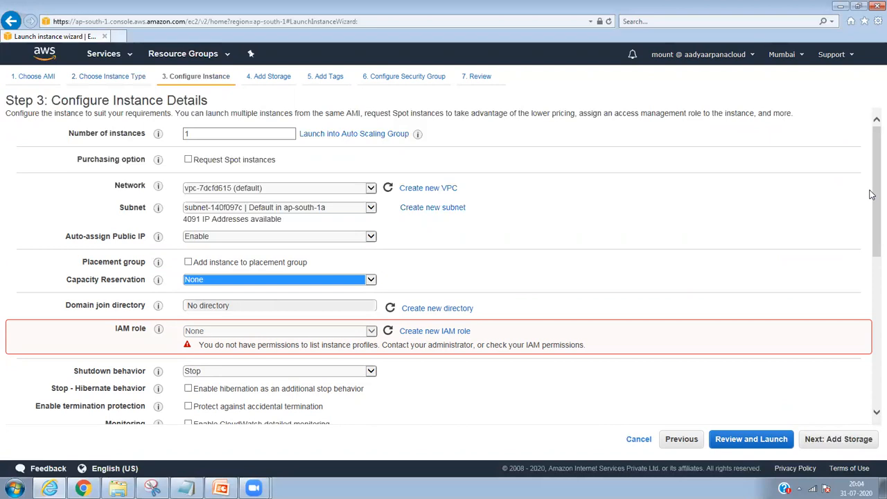
pyautogui.moveTo(871, 197); pyautogui.dragTo(871, 313)
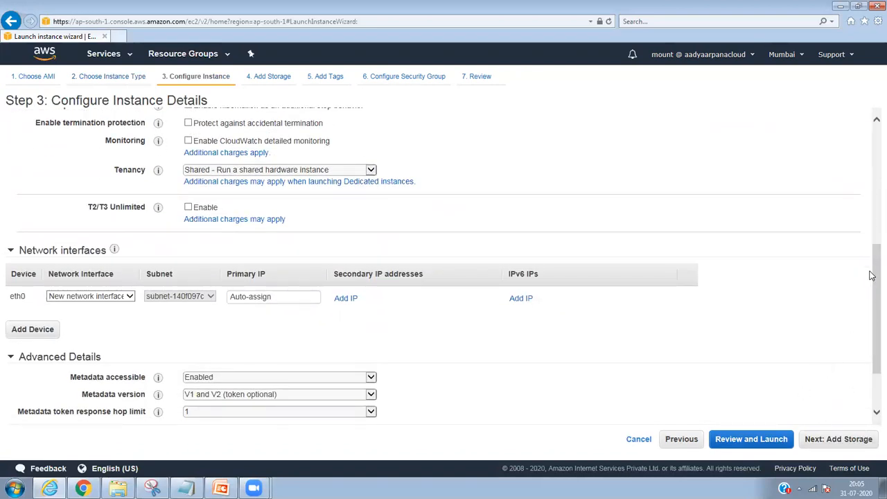
pyautogui.moveTo(871, 283); pyautogui.dragTo(872, 224)
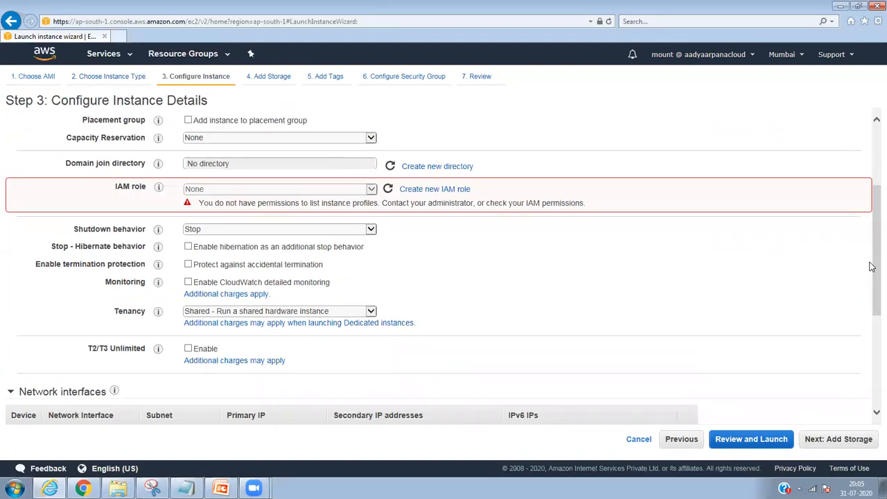
pyautogui.moveTo(872, 267); pyautogui.dragTo(872, 396)
pyautogui.click(841, 441)
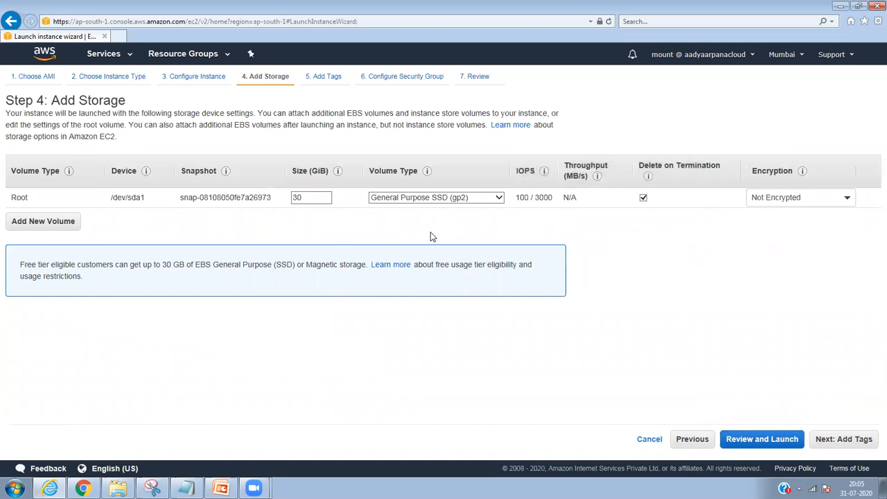
# - Check the root volume's type and encryption options, keep General Purpose SSD (gp2) and Not Encrypted, and continue to the tags
pyautogui.click(476, 198)
pyautogui.click(477, 197)
pyautogui.click(477, 198)
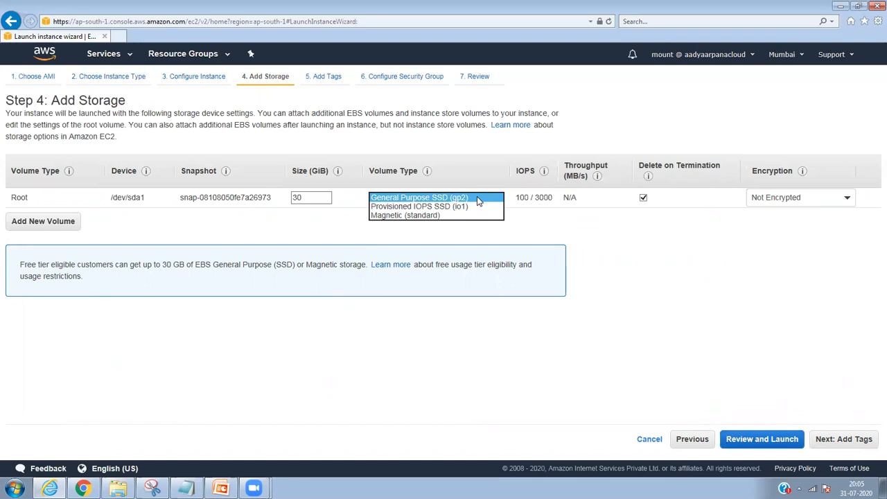
pyautogui.click(625, 262)
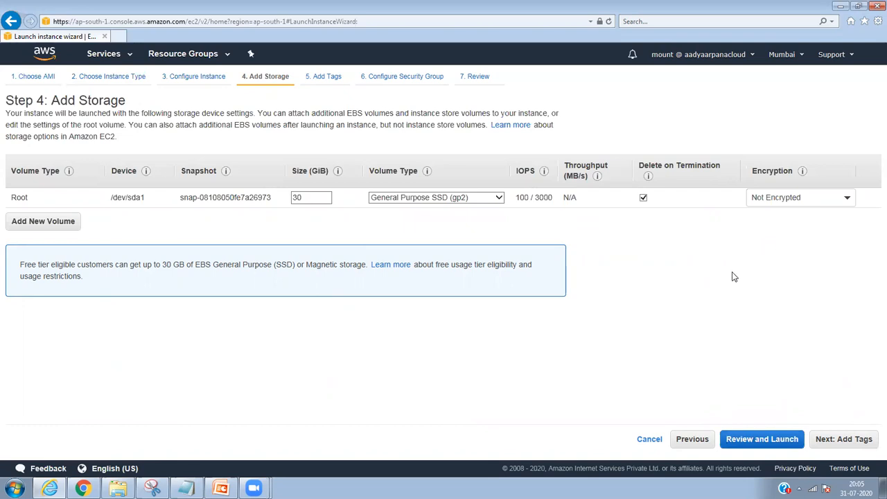
pyautogui.click(807, 204)
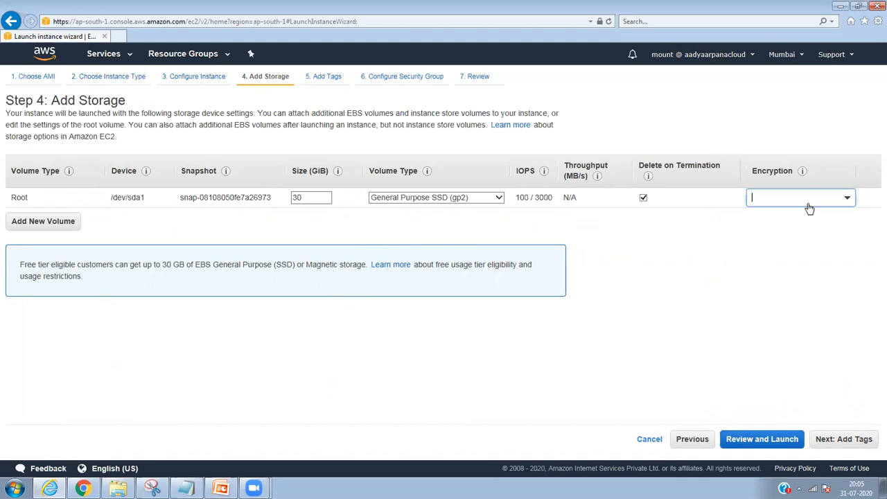
pyautogui.click(762, 185)
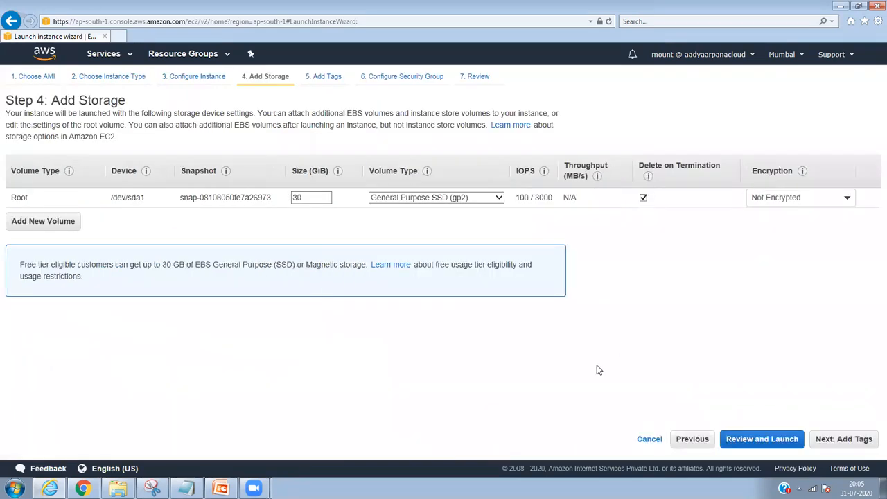
pyautogui.click(852, 439)
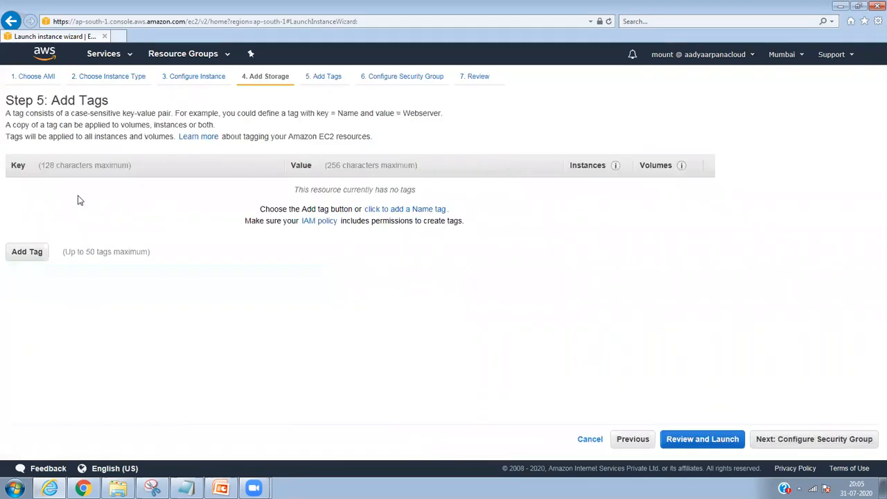
# - Add a tag with the key Name and the value S3 Mount on Windows Server and continue to the security group
pyautogui.click(21, 256)
pyautogui.write('Name')
pyautogui.press('Tab')
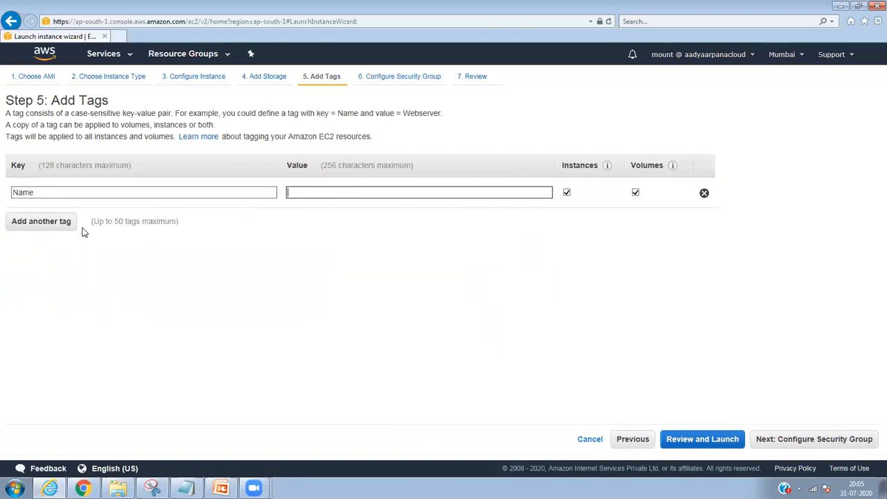
pyautogui.write('Mo')
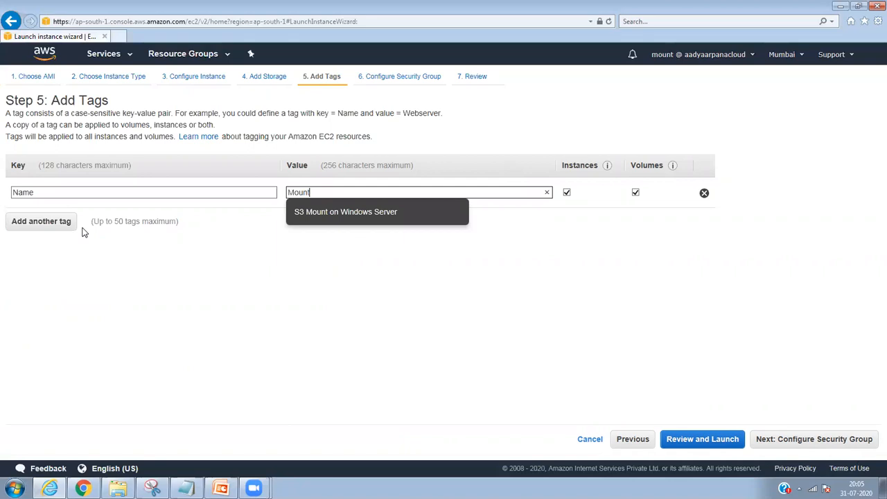
pyautogui.write('unt')
pyautogui.click(334, 217)
pyautogui.click(797, 439)
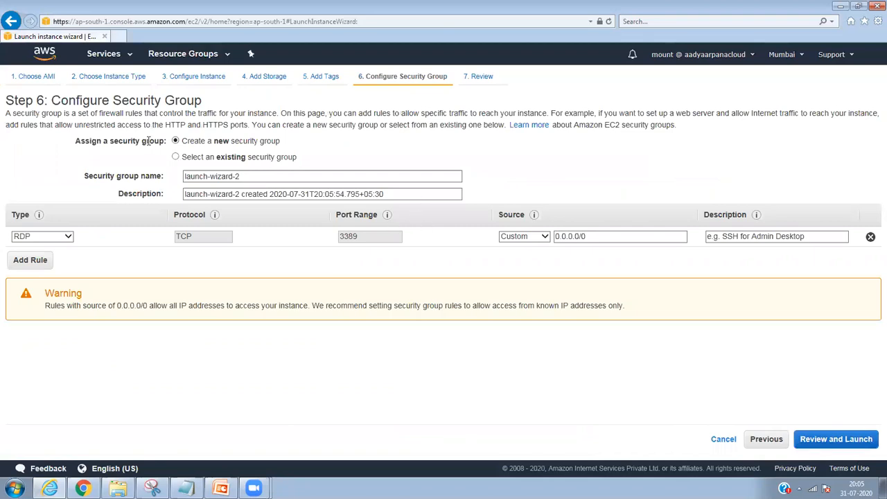
# - Assign the existing default security group to the instance and continue to the launch review
pyautogui.click(175, 157)
pyautogui.click(17, 202)
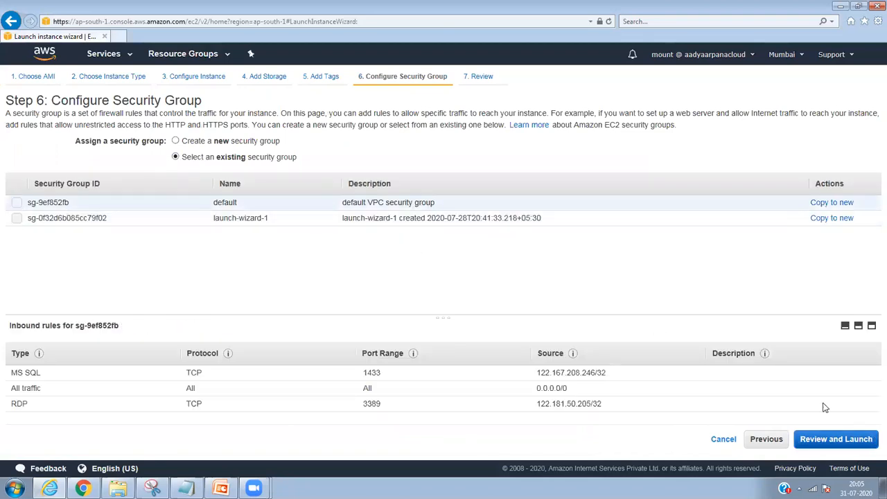
pyautogui.click(16, 204)
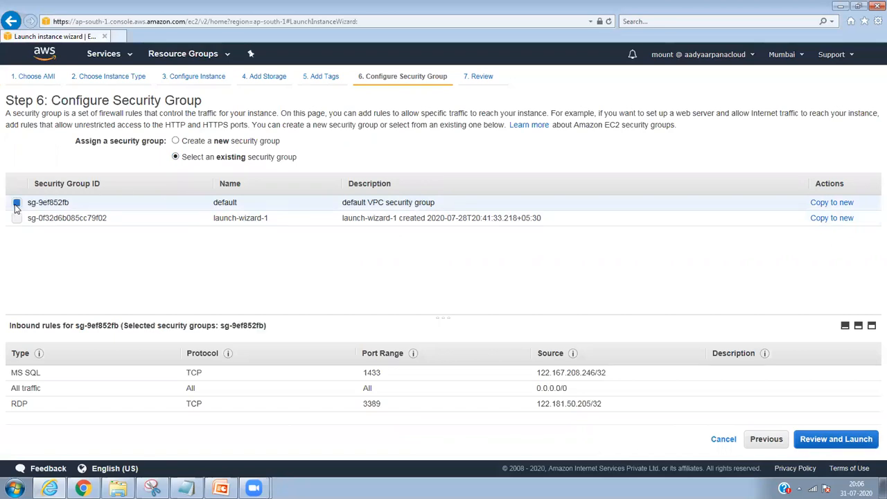
pyautogui.click(851, 444)
# - Launch the instance with the existing AWSKeypair key pair, acknowledging access to its private key, and open the new instance from the launch status
pyautogui.moveTo(872, 253); pyautogui.dragTo(871, 362)
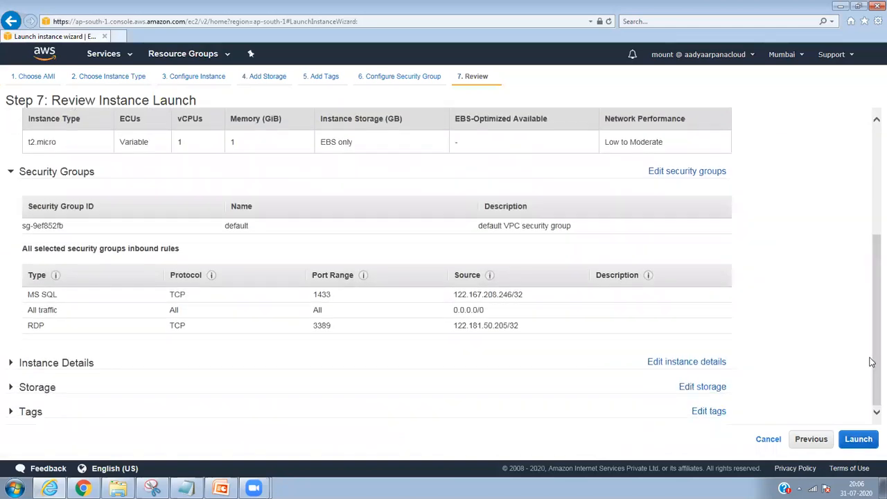
pyautogui.click(858, 439)
pyautogui.click(391, 324)
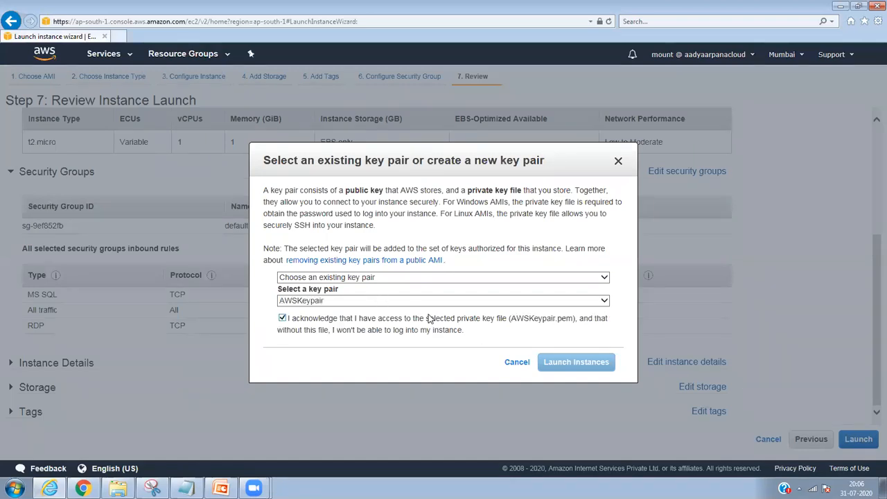
pyautogui.click(577, 363)
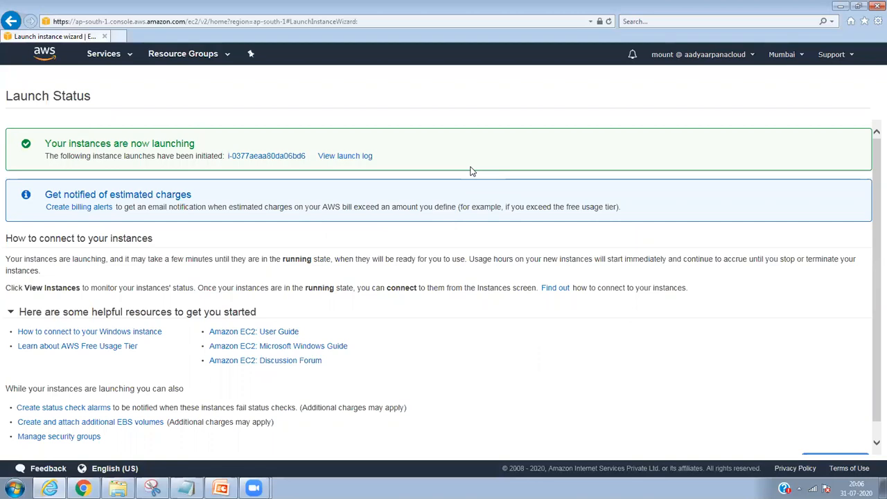
pyautogui.click(352, 158)
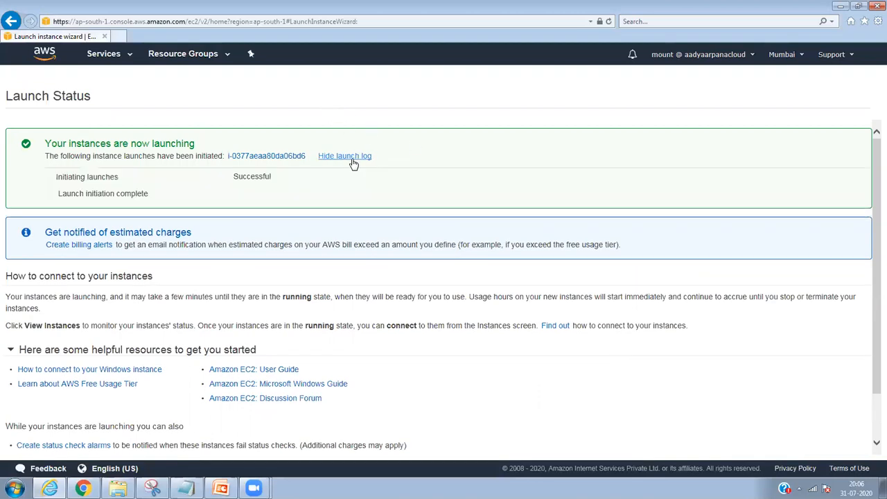
pyautogui.click(291, 159)
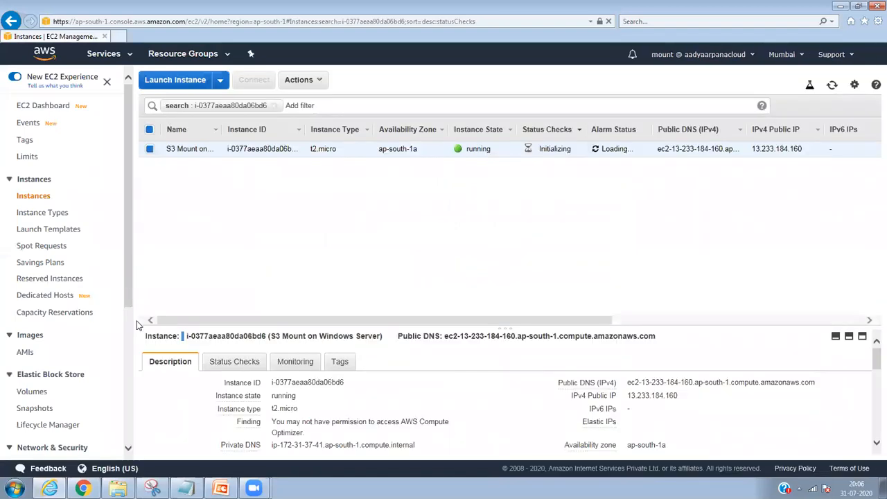
# - Try to save the default security group's inbound rules with the RDP rule's source set to My IP, and leave the rule editor
pyautogui.scroll(-4, 132, 343)
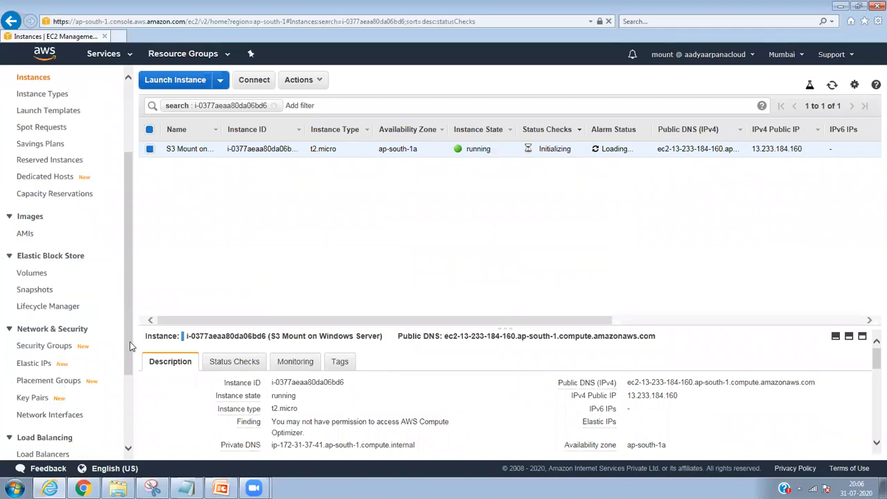
pyautogui.click(57, 339)
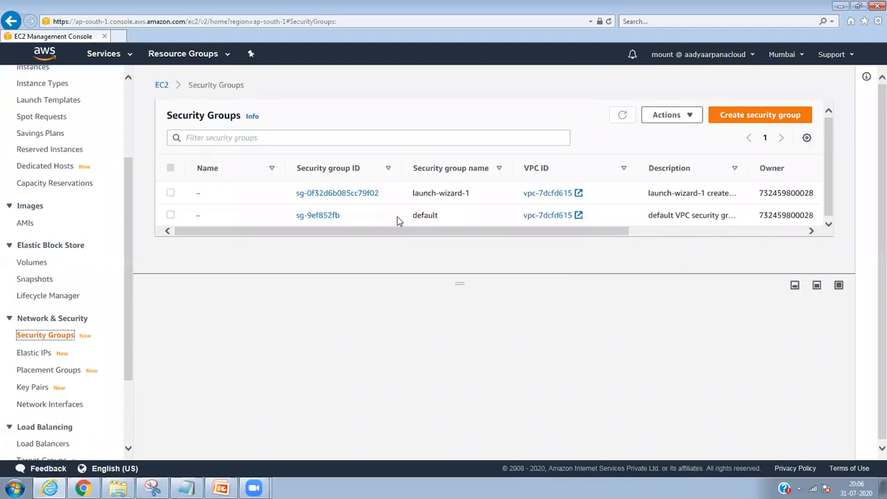
pyautogui.click(317, 215)
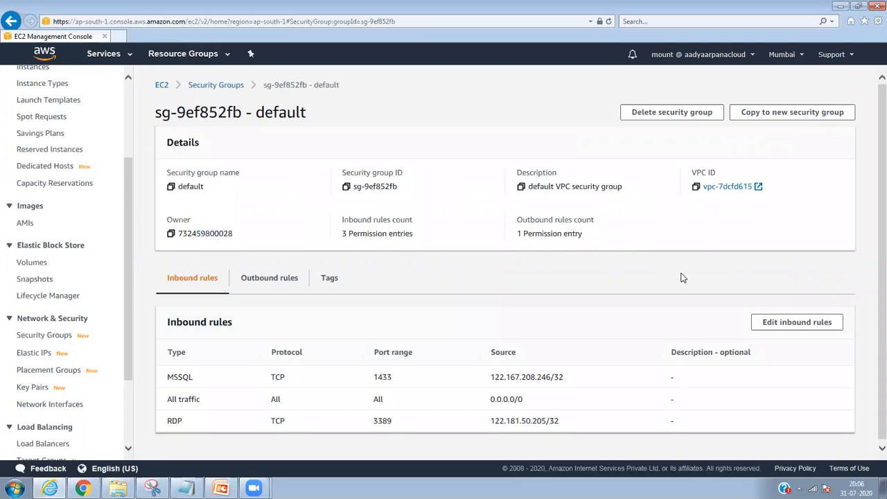
pyautogui.click(822, 327)
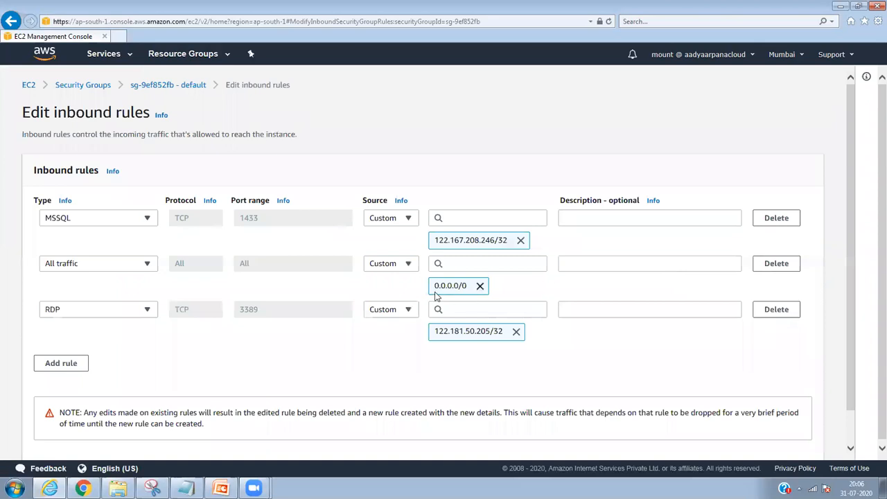
pyautogui.click(396, 311)
pyautogui.click(386, 360)
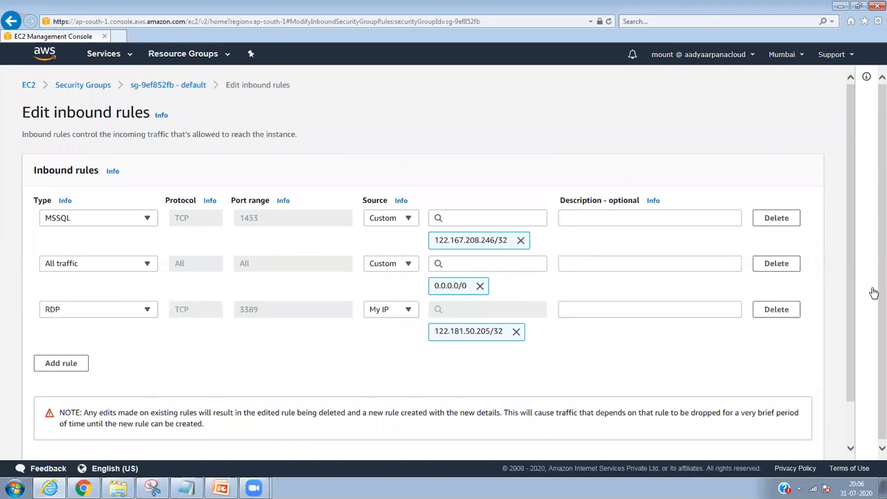
pyautogui.scroll(-2, 851, 288)
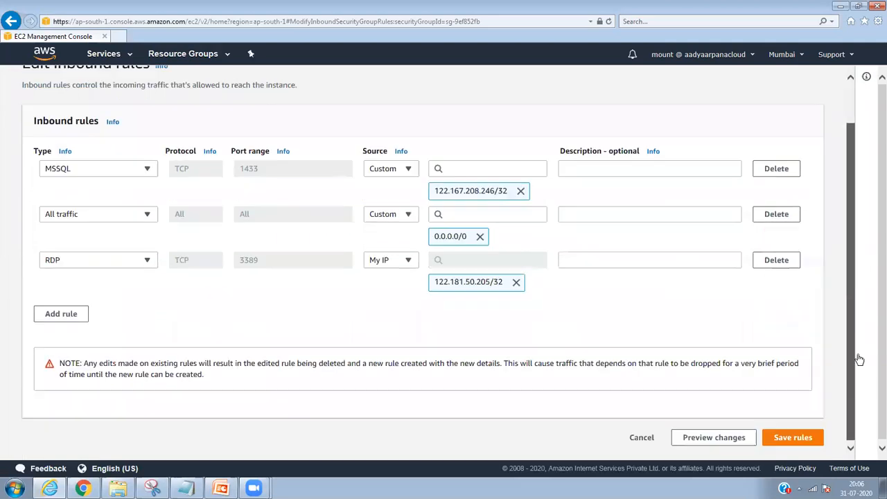
pyautogui.click(792, 437)
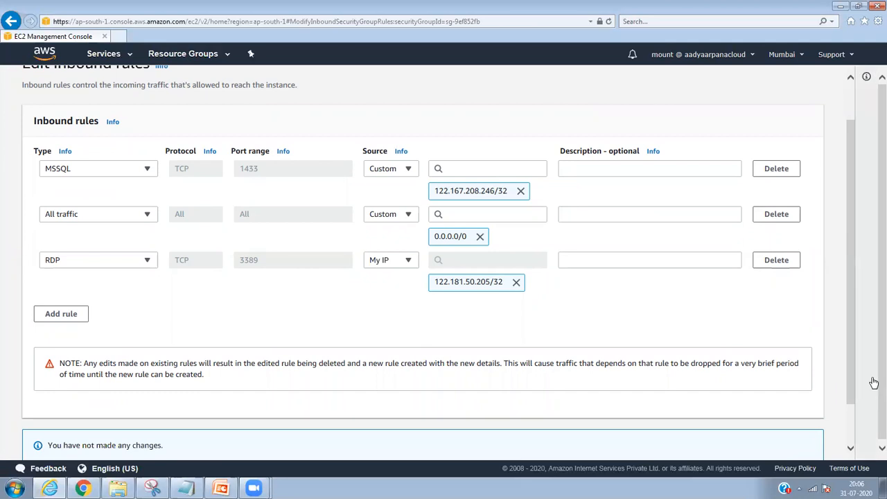
pyautogui.moveTo(852, 368)
pyautogui.mouseDown()
pyautogui.moveTo(848, 403)
pyautogui.moveTo(848, 382)
pyautogui.mouseUp()
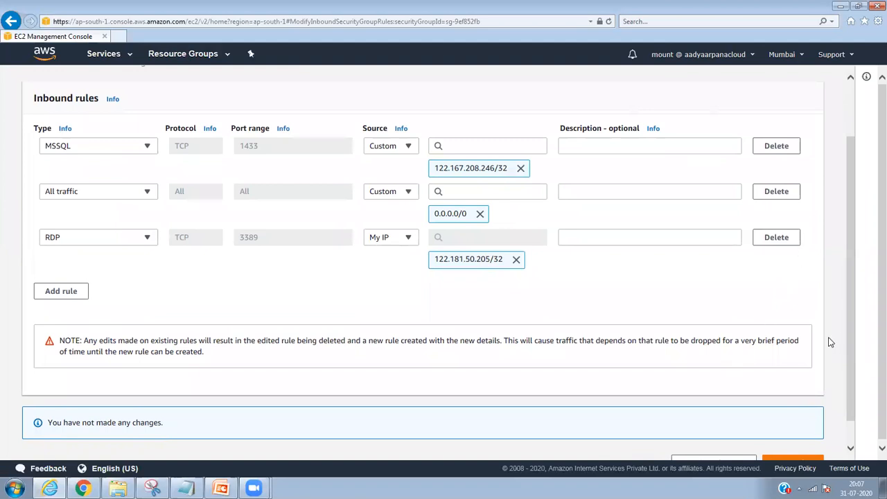
pyautogui.moveTo(848, 332); pyautogui.dragTo(850, 379)
pyautogui.moveTo(849, 340); pyautogui.dragTo(843, 261)
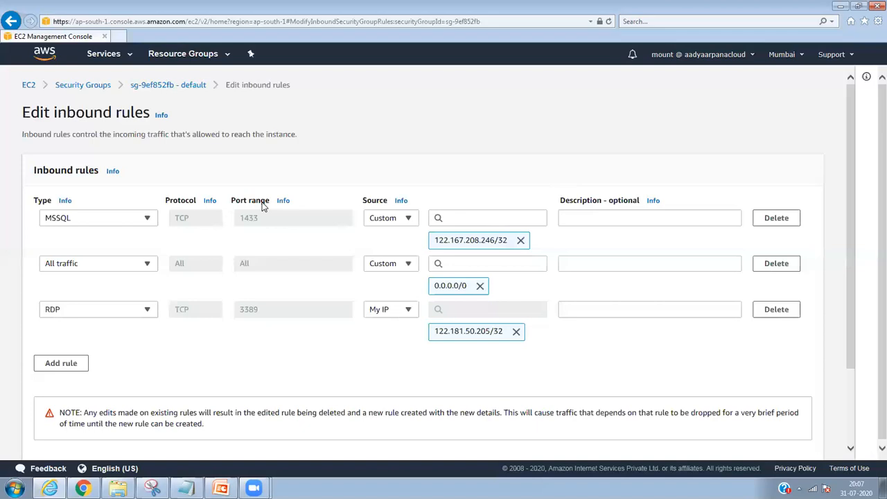
pyautogui.click(95, 86)
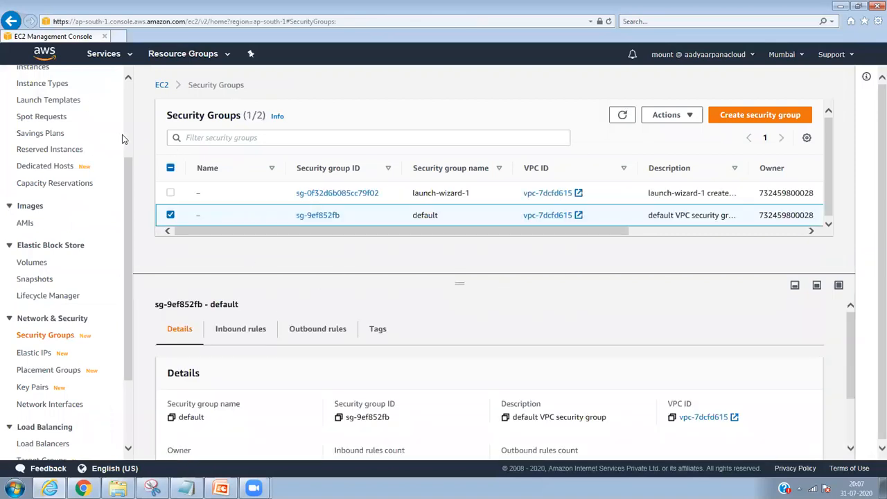
# - Return to the instances list and view the status checks of the running S3 Mount on Windows Server instance
pyautogui.scroll(3, 128, 141)
pyautogui.click(36, 196)
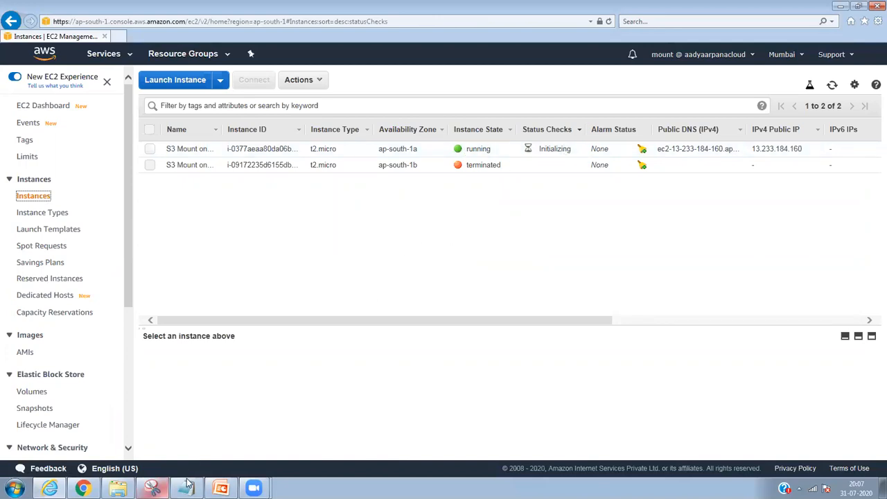
pyautogui.click(284, 147)
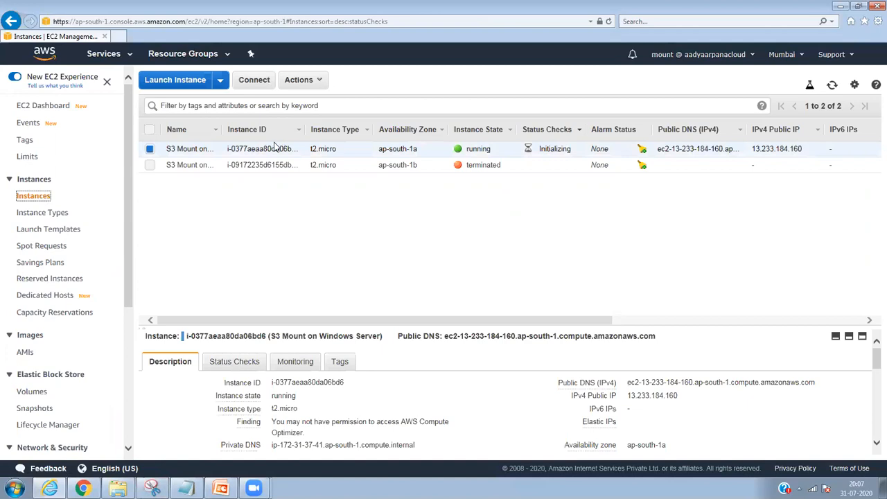
pyautogui.doubleClick(256, 367)
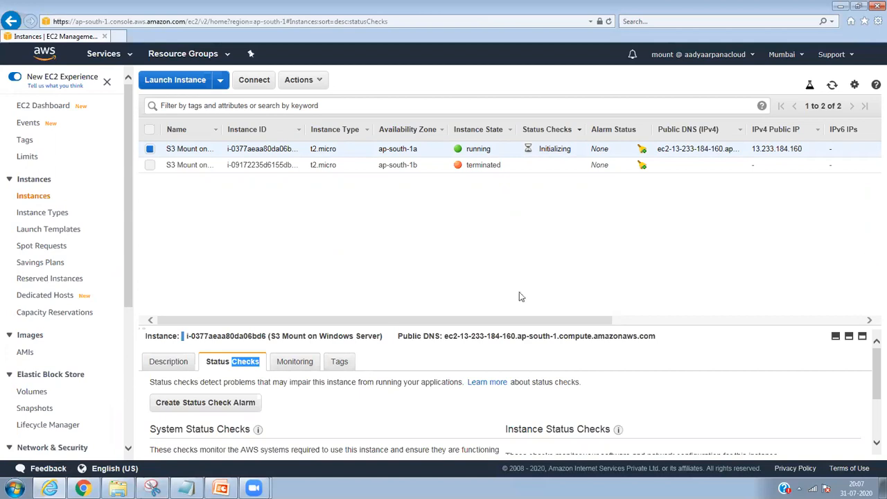
pyautogui.moveTo(127, 264)
pyautogui.mouseDown()
pyautogui.moveTo(133, 363)
pyautogui.moveTo(131, 261)
pyautogui.mouseUp()
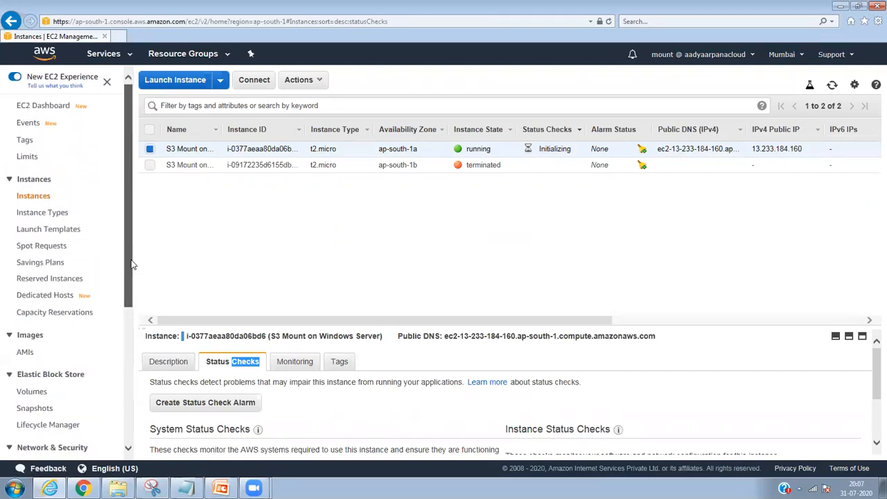
# - Reopen the running instances from the EC2 dashboard and refresh the list to check the new instance's status
pyautogui.click(51, 112)
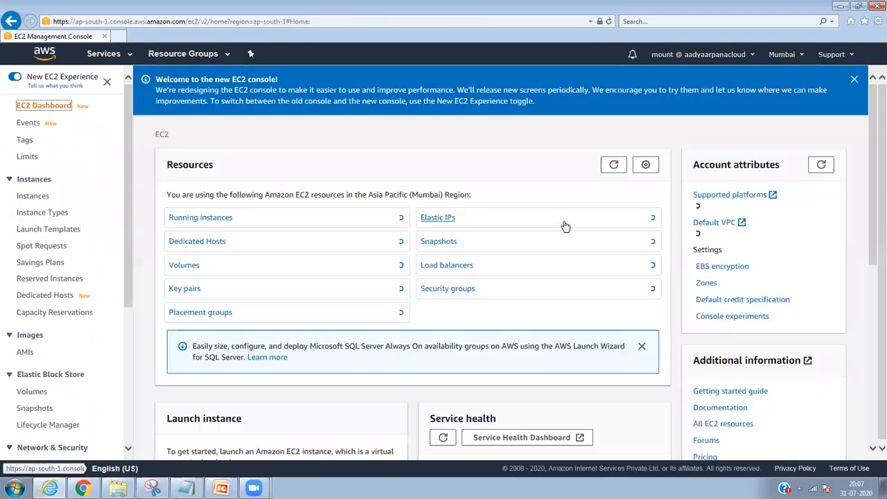
pyautogui.click(243, 222)
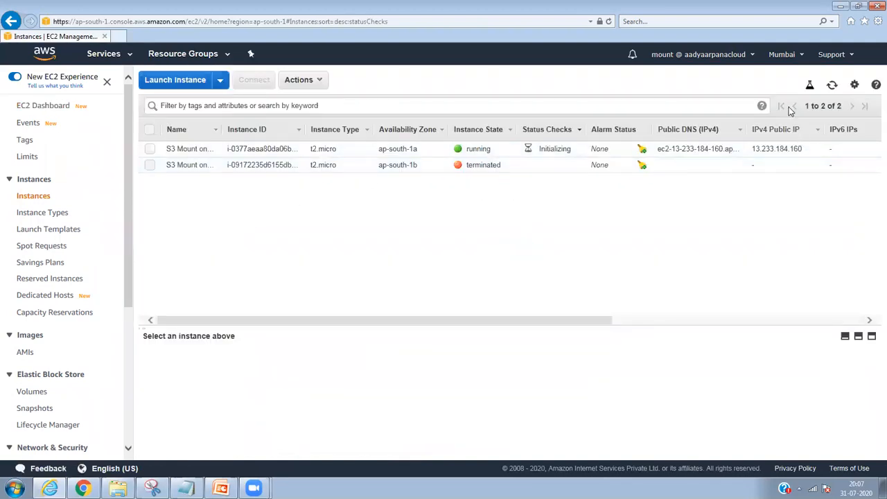
pyautogui.click(831, 86)
pyautogui.click(831, 86)
pyautogui.click(832, 86)
# - Select the running instance and copy its IPv4 public IP from the description
pyautogui.click(150, 149)
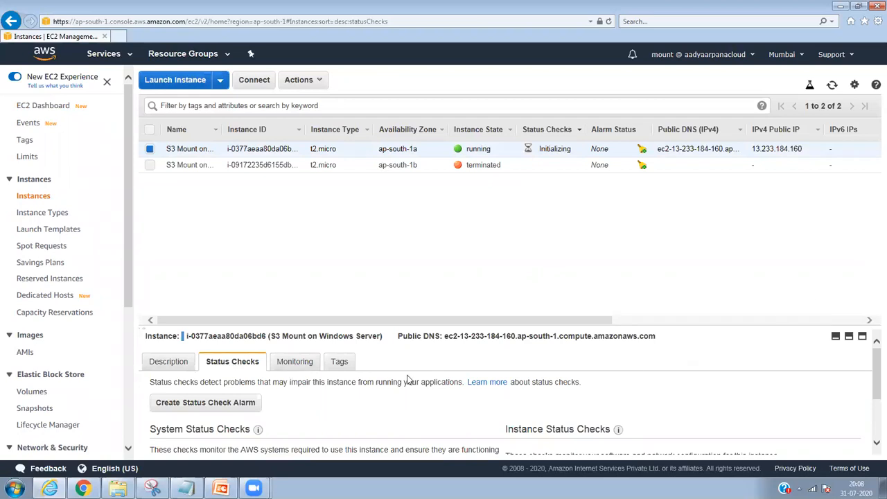
pyautogui.click(170, 362)
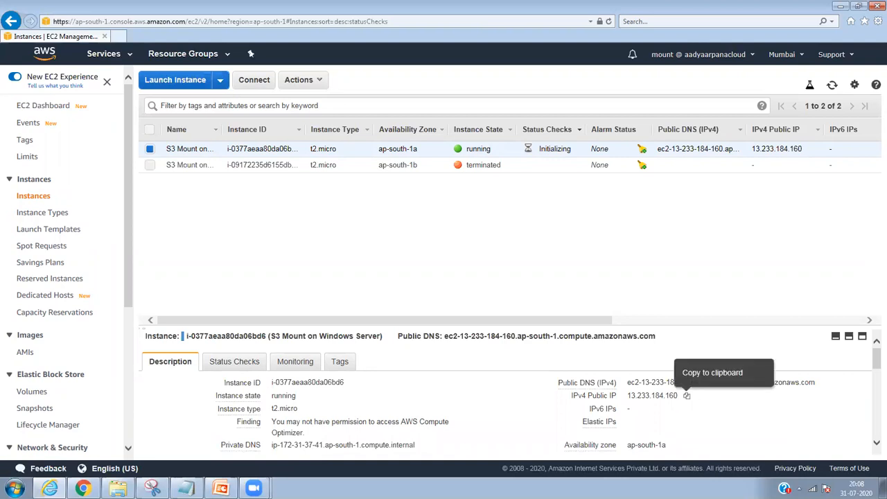
pyautogui.click(687, 397)
pyautogui.click(471, 270)
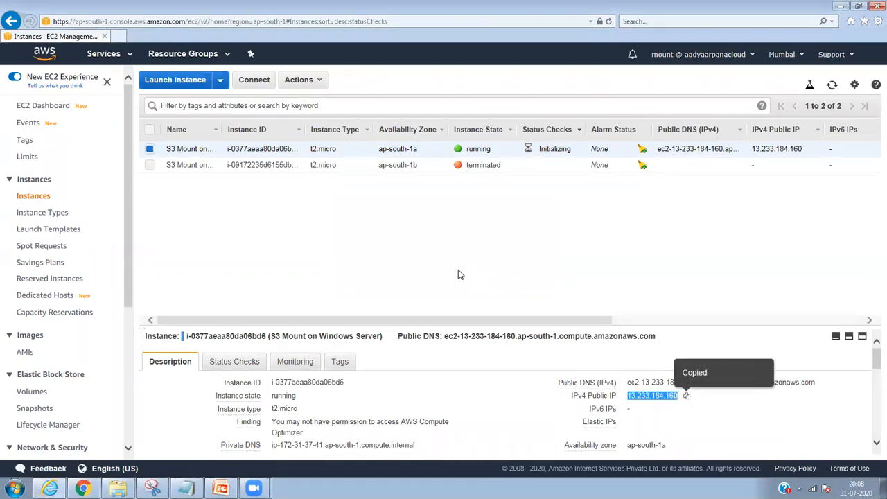
# - Start a Remote Desktop Connection to 13.233.184.160 and enter Administrator as the user name
pyautogui.click(15, 489)
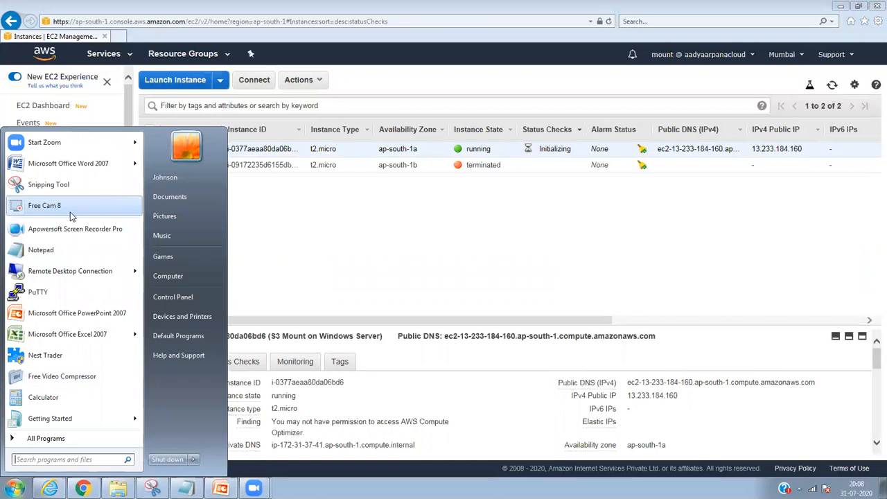
pyautogui.click(93, 271)
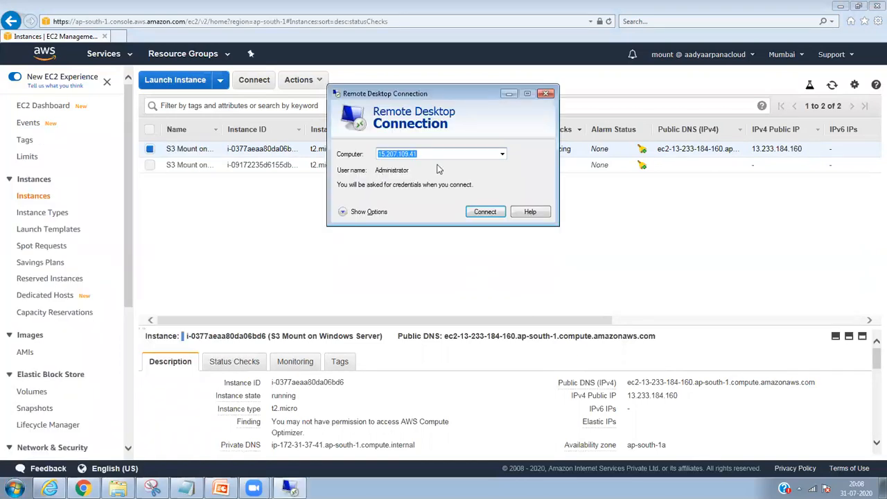
pyautogui.hotkey('ctrl', 'v')
pyautogui.press('Return')
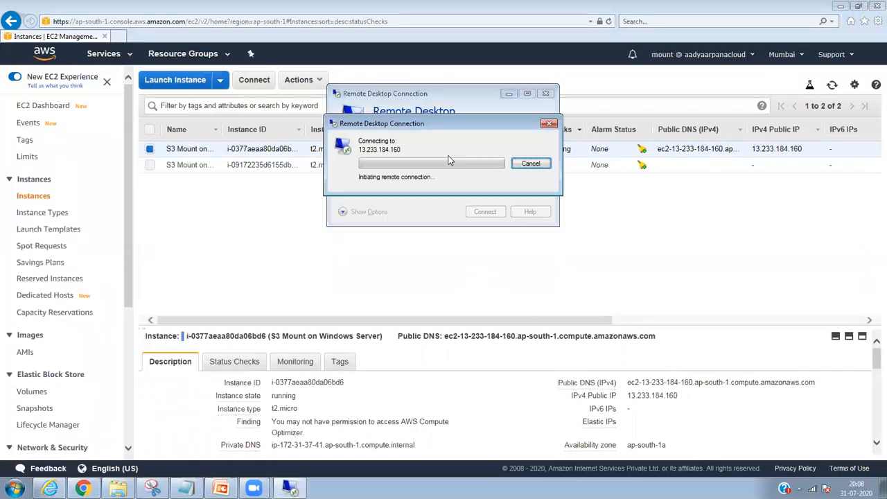
pyautogui.click(449, 134)
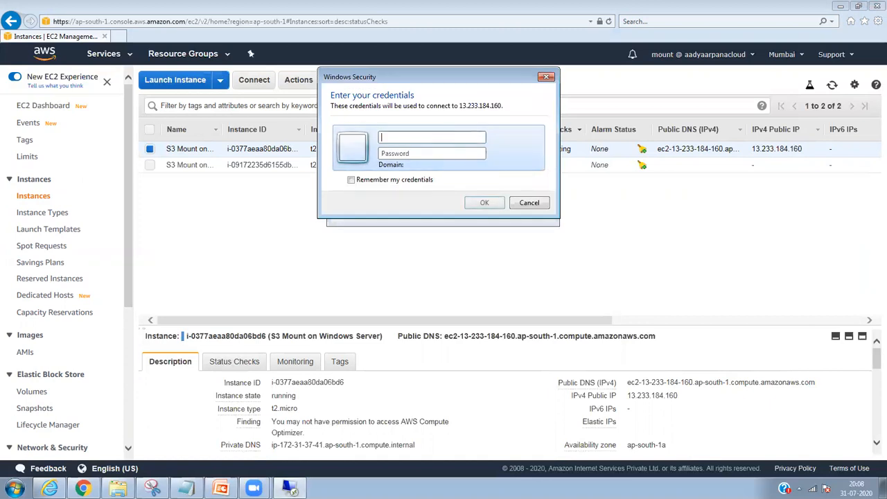
pyautogui.write('Administrator')
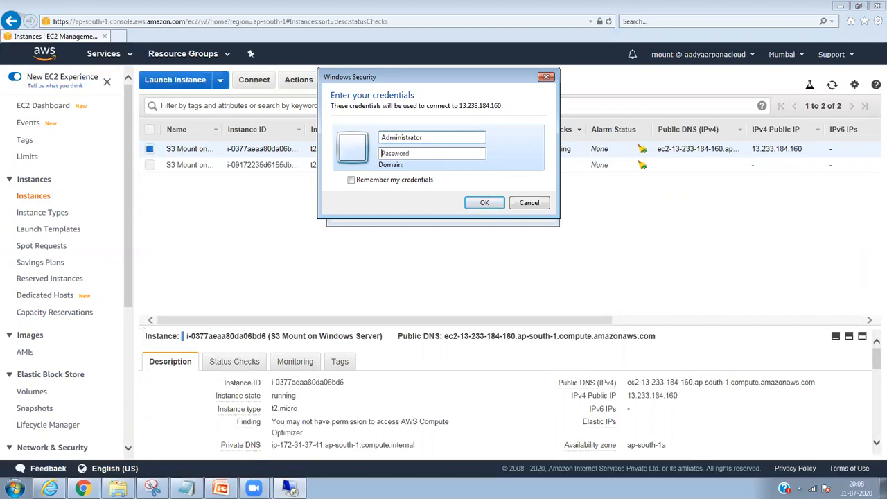
# - Request the instance's Windows password and load the AWSKeypair.pem key pair file, found by searching the Downloads folder for pem
pyautogui.click(237, 204)
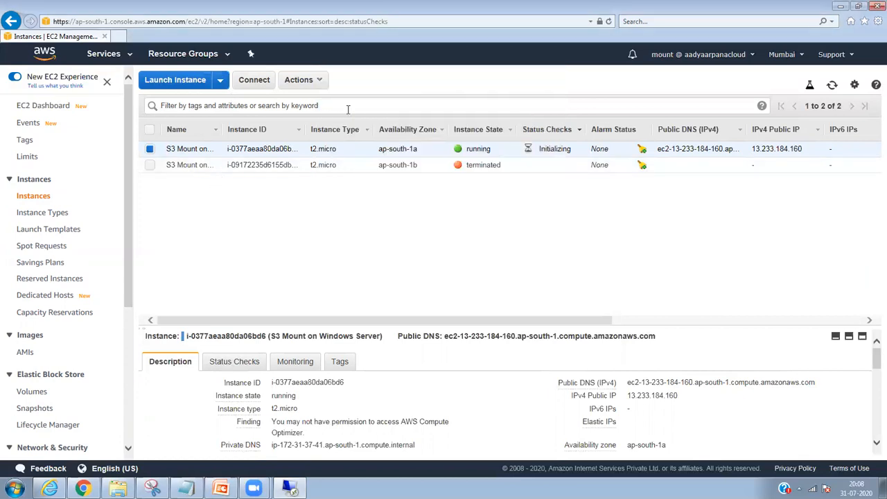
pyautogui.click(300, 80)
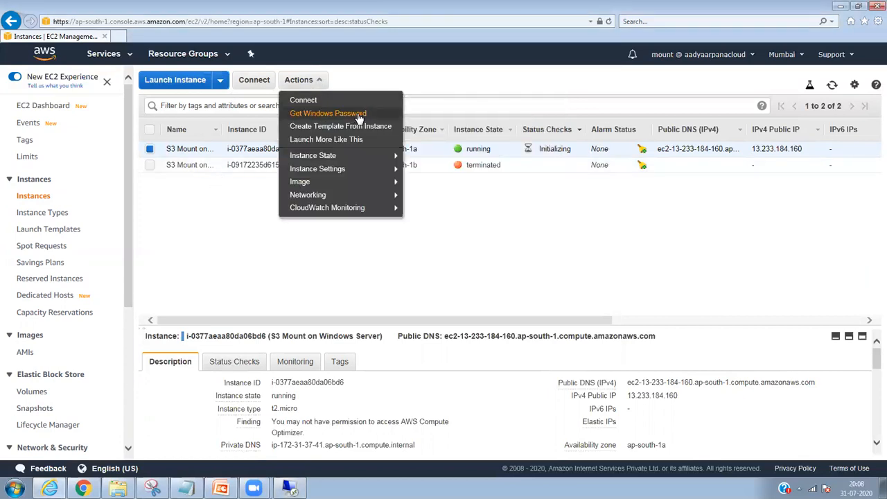
pyautogui.click(359, 113)
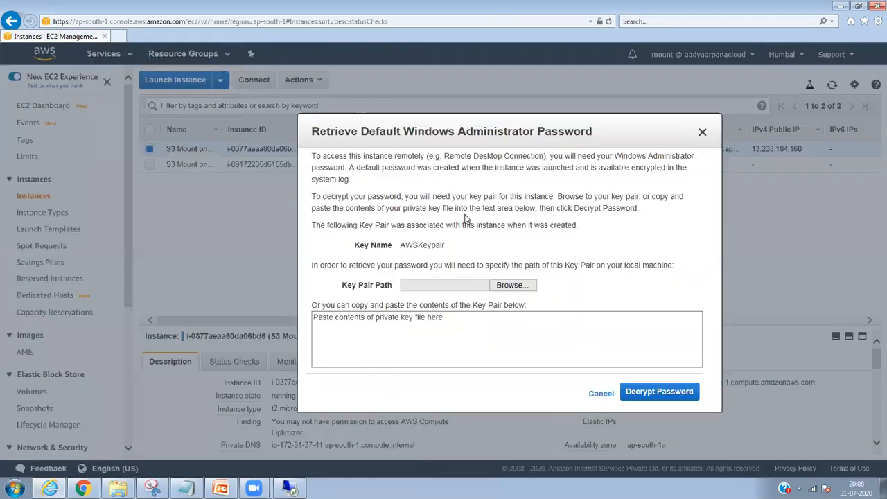
pyautogui.click(512, 285)
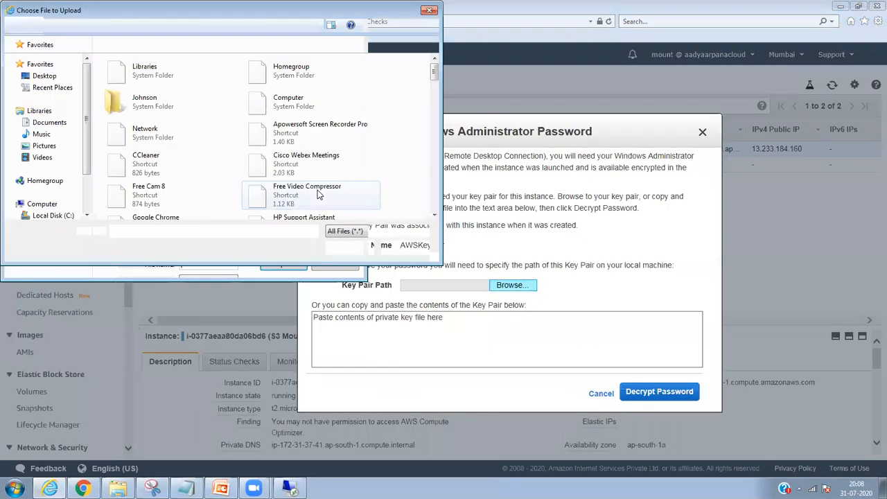
pyautogui.click(17, 122)
pyautogui.click(54, 157)
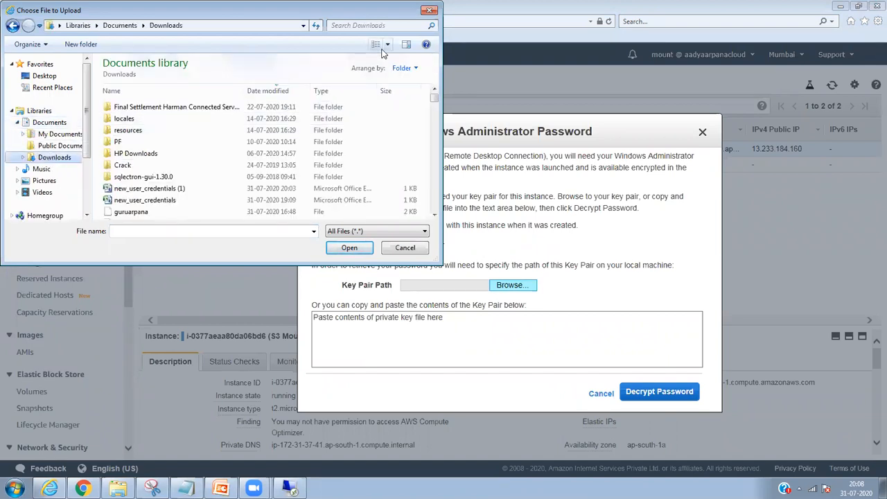
pyautogui.click(384, 25)
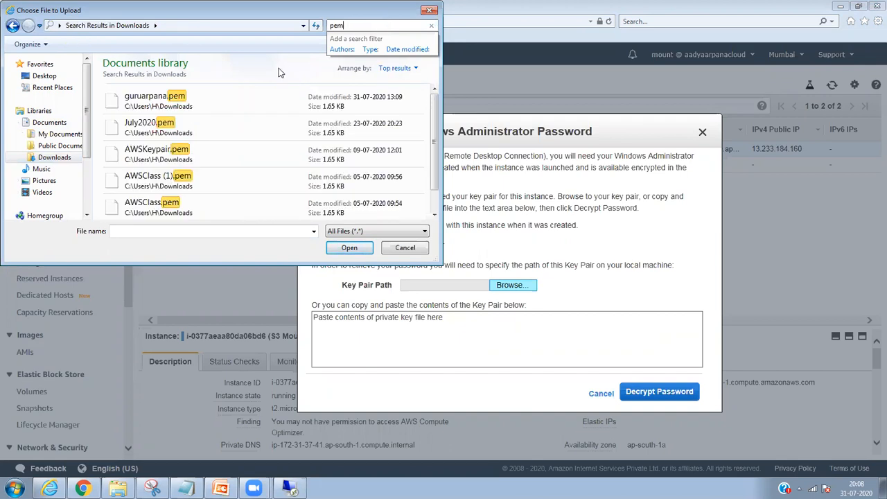
pyautogui.doubleClick(250, 156)
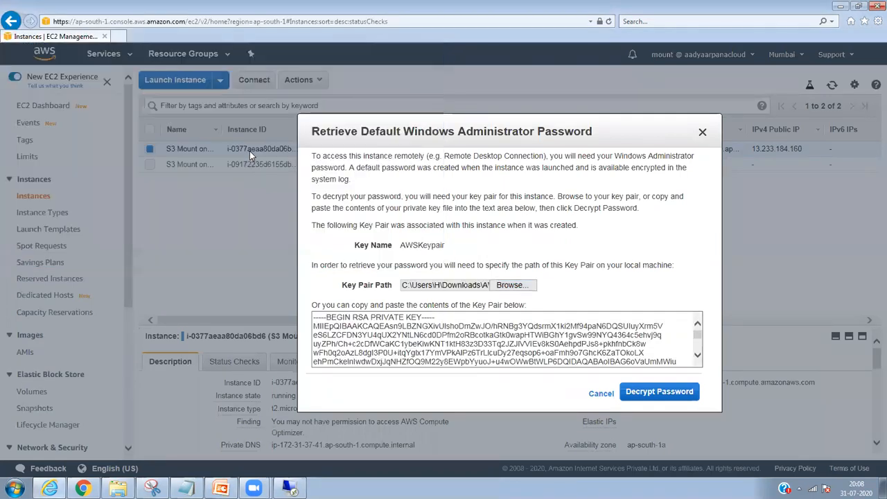
# - Decrypt and copy the Windows administrator password, paste it into the Remote Desktop password field and connect, accepting the certificate prompt
pyautogui.click(644, 389)
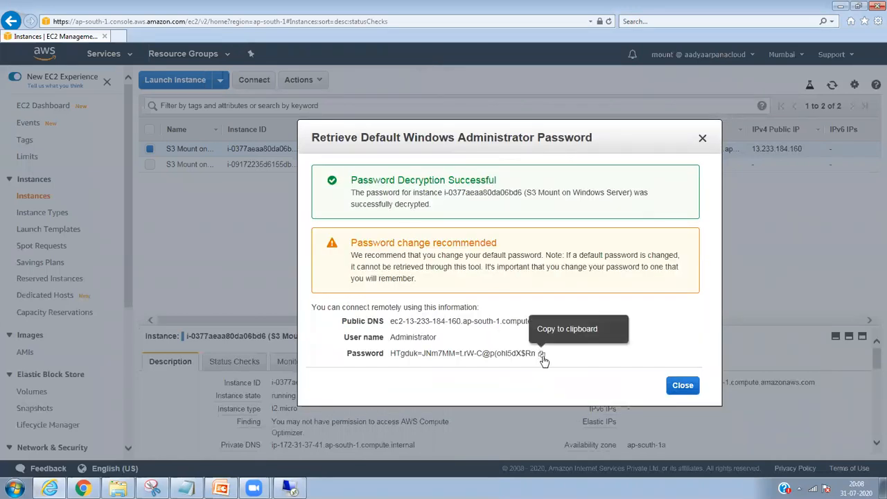
pyautogui.click(542, 355)
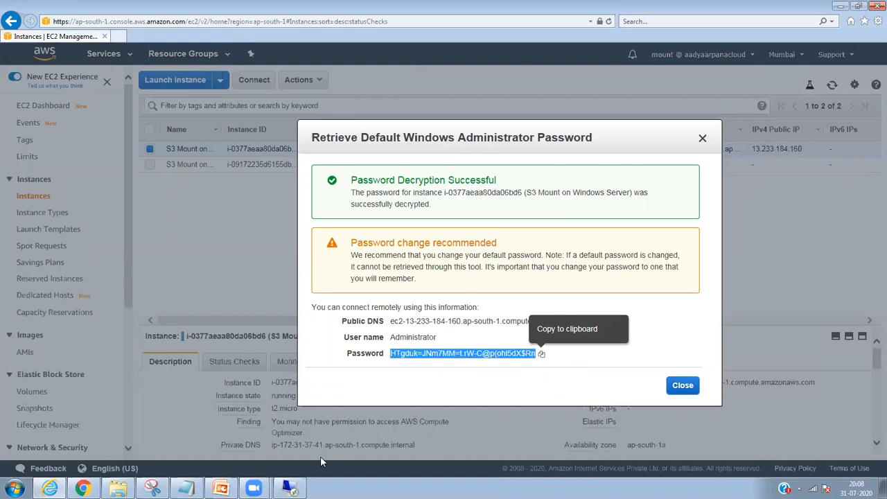
pyautogui.hotkey('ctrl', 'v')
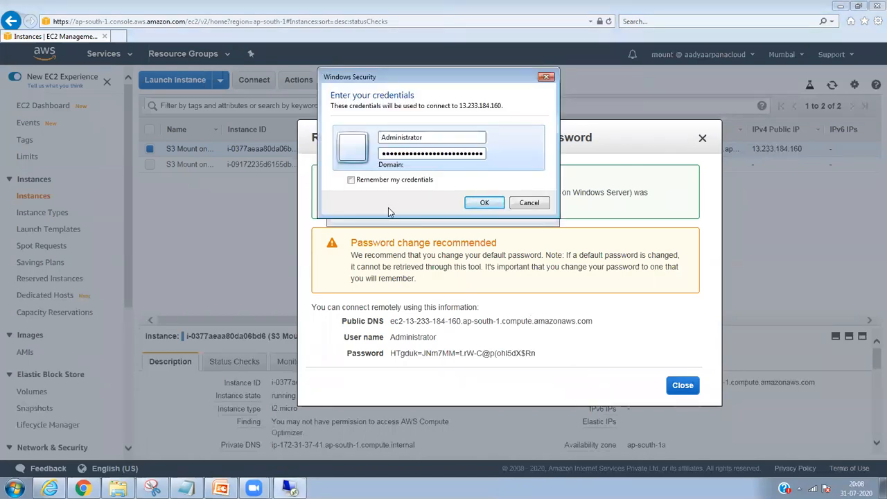
pyautogui.press('Return')
pyautogui.click(479, 251)
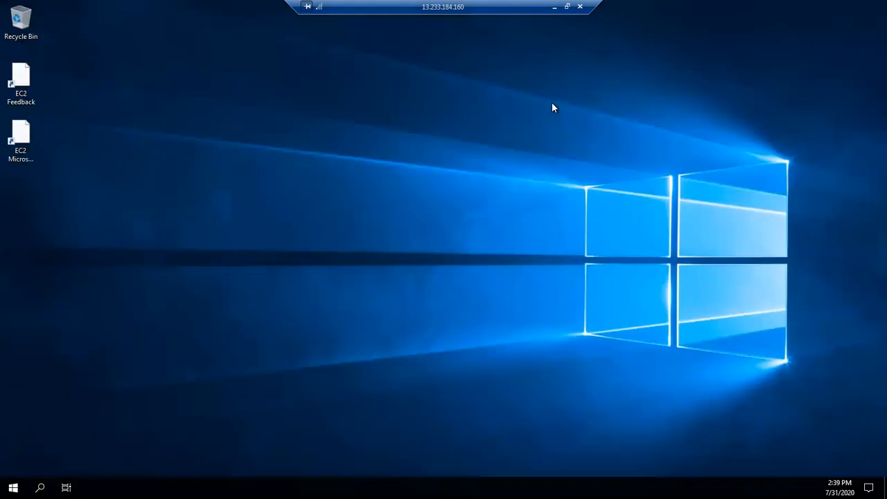
pyautogui.rightClick(418, 128)
pyautogui.click(444, 163)
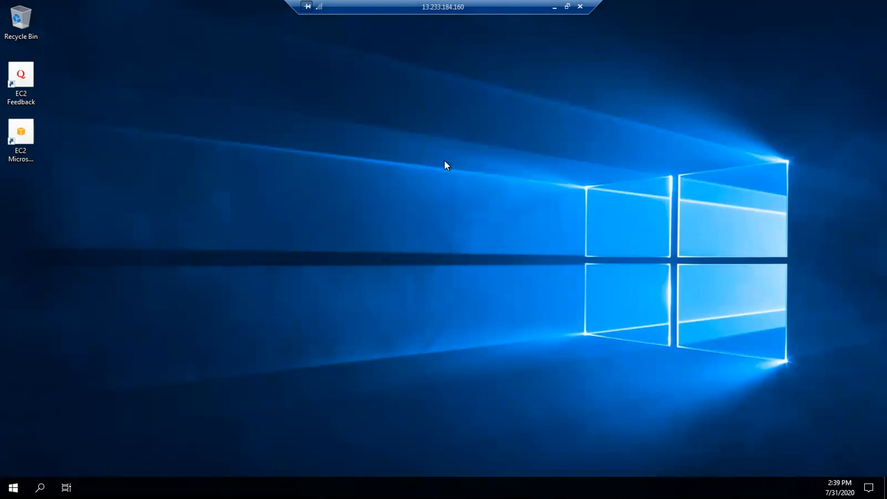
pyautogui.rightClick(444, 161)
pyautogui.click(475, 192)
pyautogui.rightClick(475, 193)
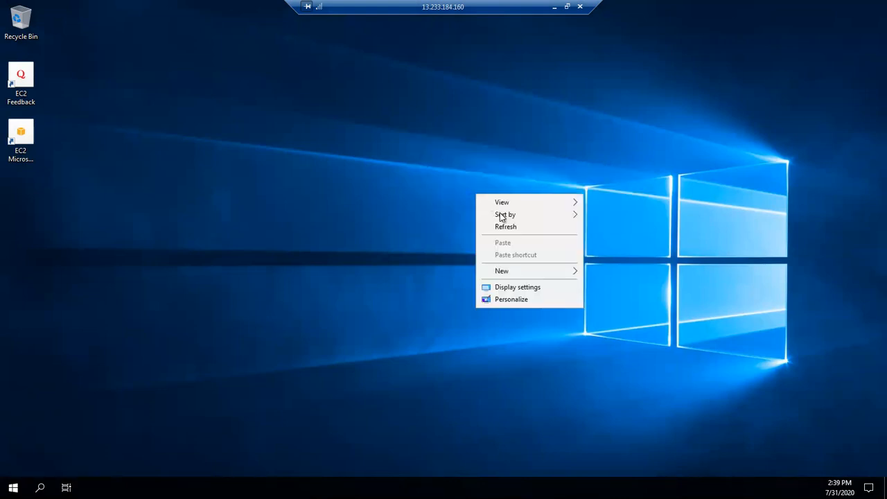
pyautogui.click(496, 227)
pyautogui.rightClick(510, 228)
pyautogui.click(534, 260)
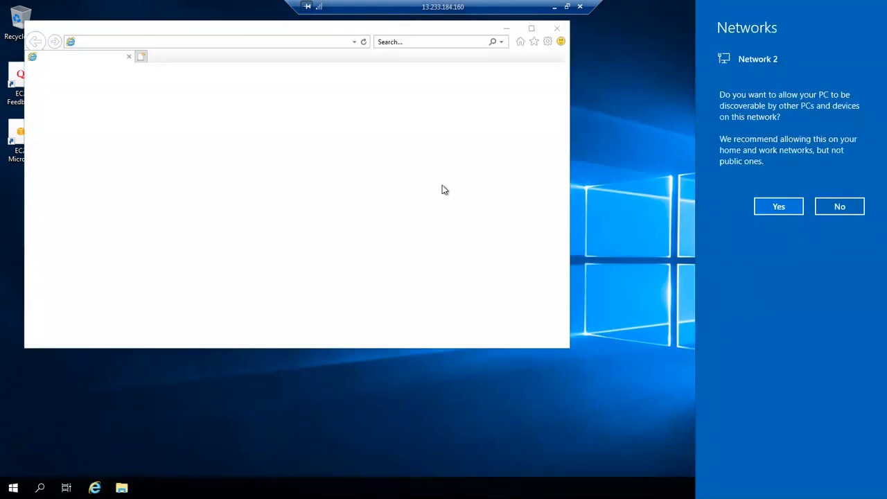
pyautogui.click(616, 146)
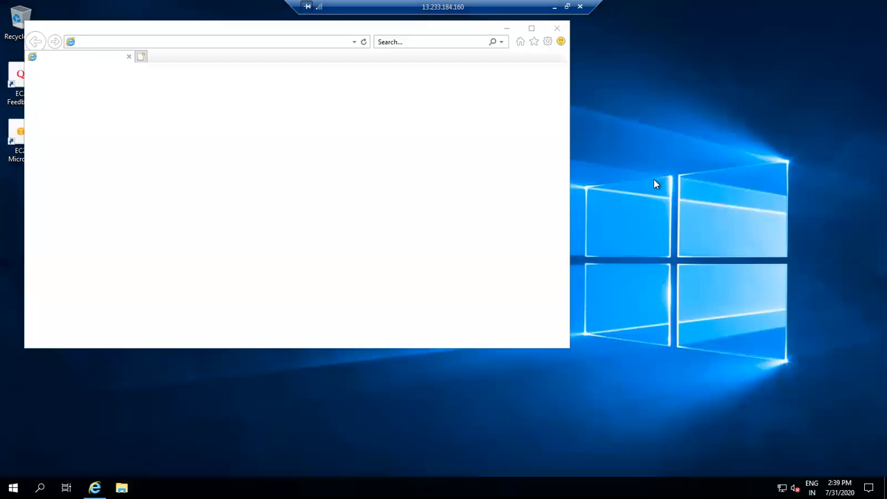
pyautogui.rightClick(658, 204)
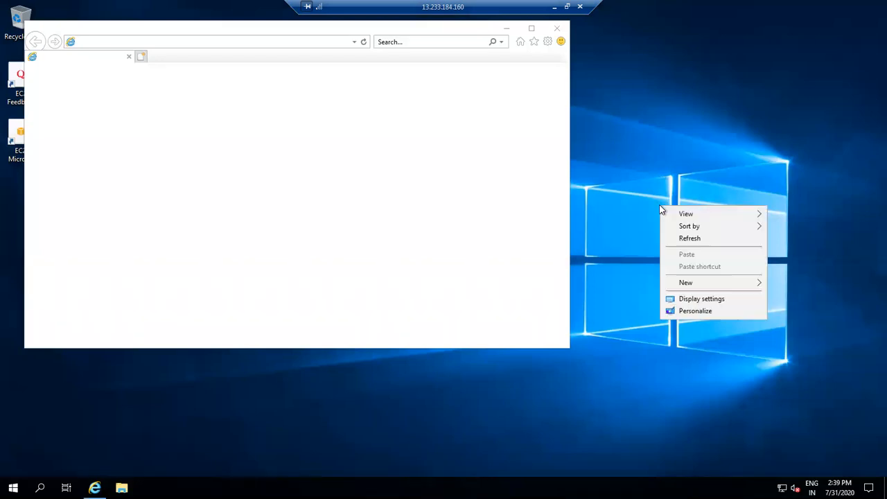
pyautogui.click(693, 237)
# - Browse to google.com in Internet Explorer and accept the secure connection alert, choosing not to show that warning in the future
pyautogui.click(436, 277)
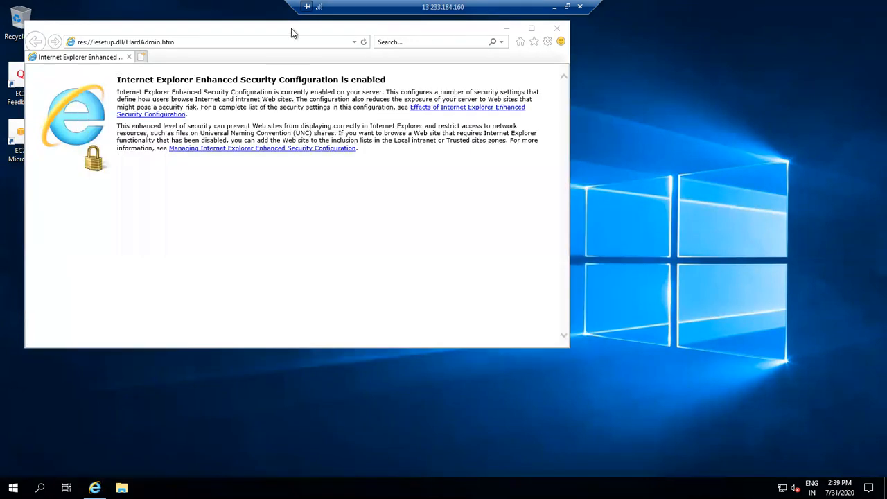
pyautogui.click(286, 40)
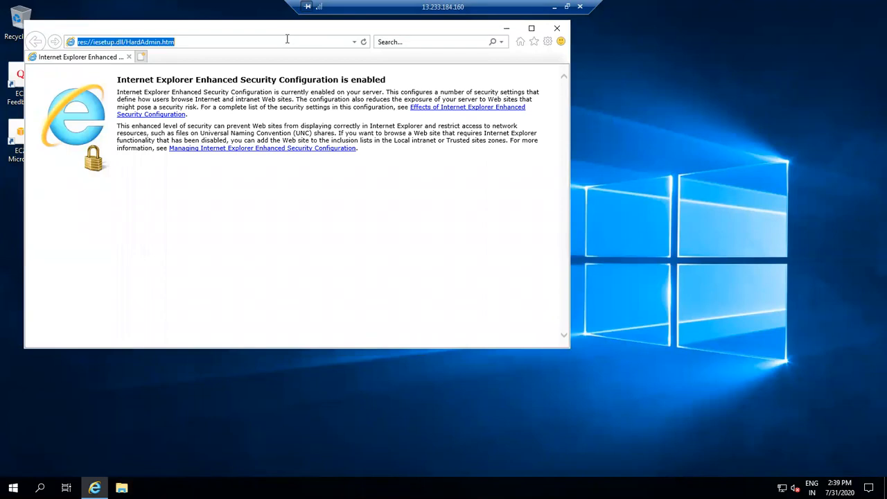
pyautogui.write('gg')
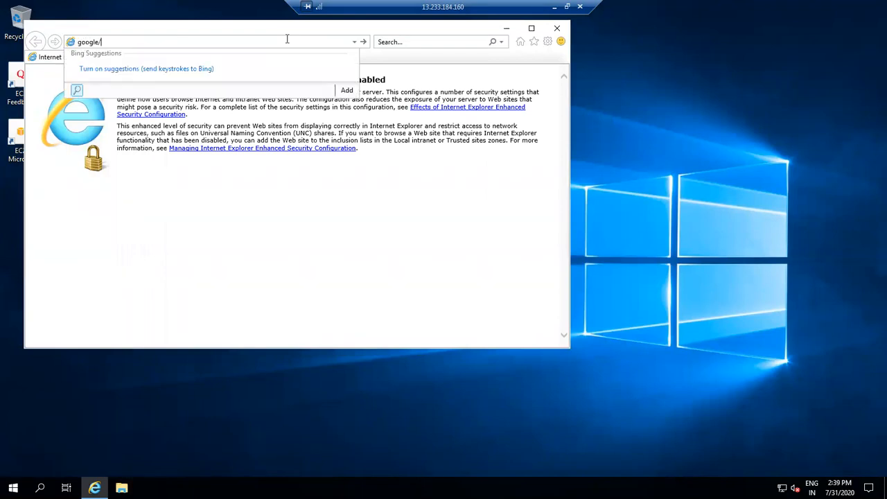
pyautogui.write('ogle.com')
pyautogui.press('Return')
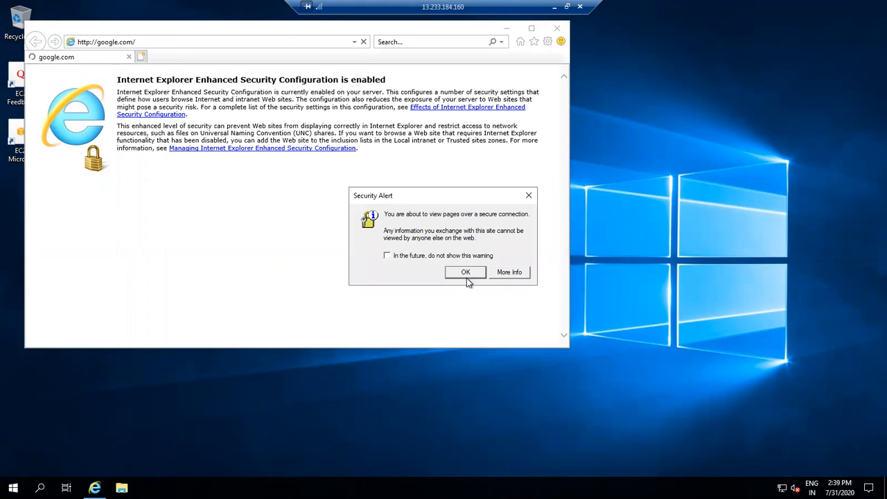
pyautogui.click(449, 257)
pyautogui.click(469, 273)
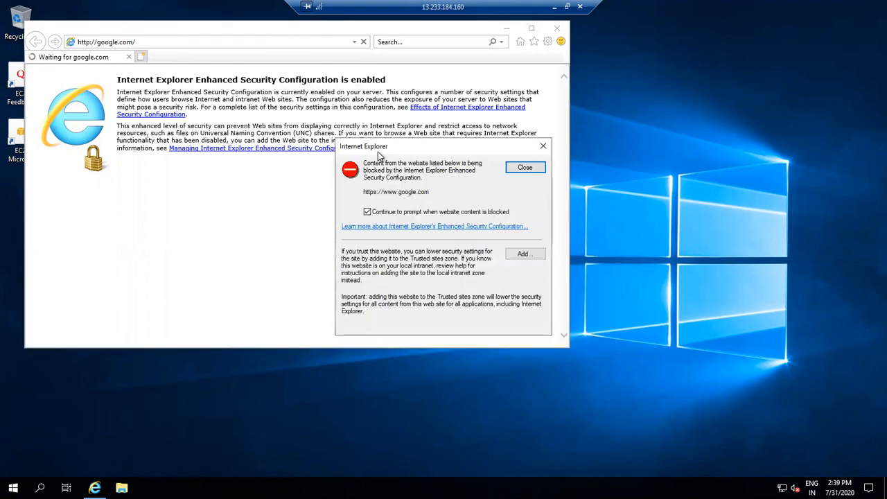
# - Search the server for Server Manager, open it and dismiss the Windows Admin Center message
pyautogui.click(40, 488)
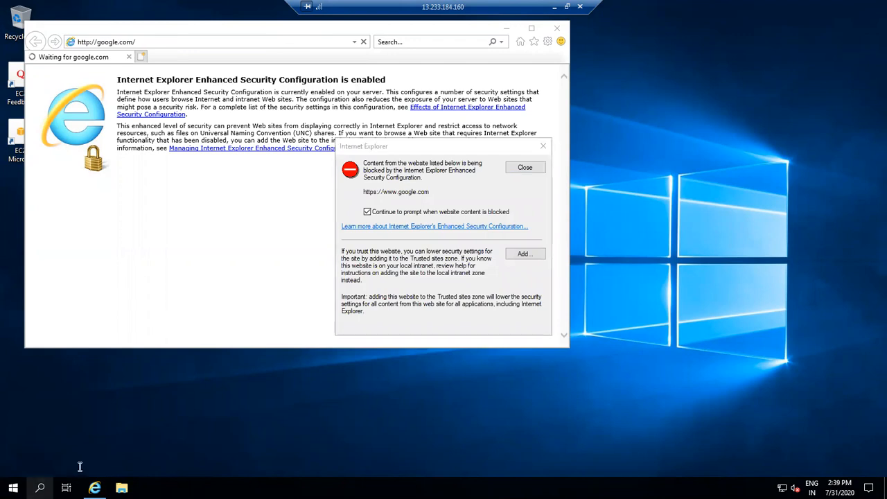
pyautogui.write('se')
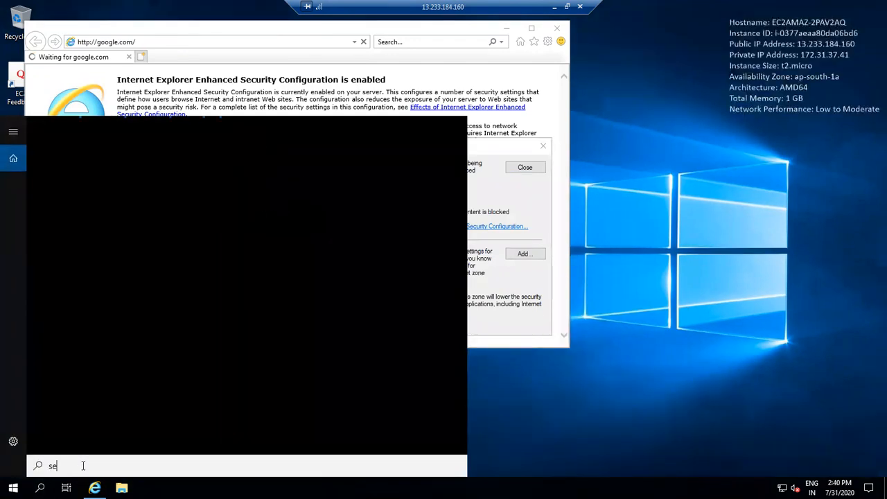
pyautogui.write('rver')
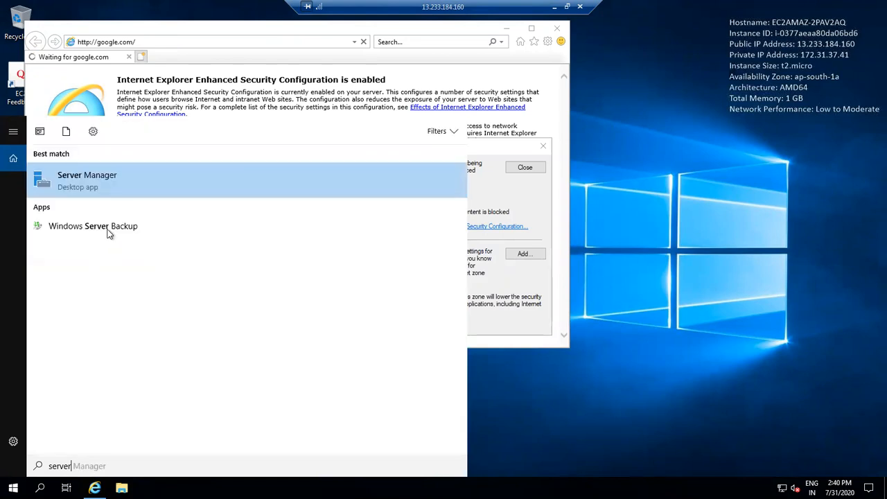
pyautogui.click(139, 194)
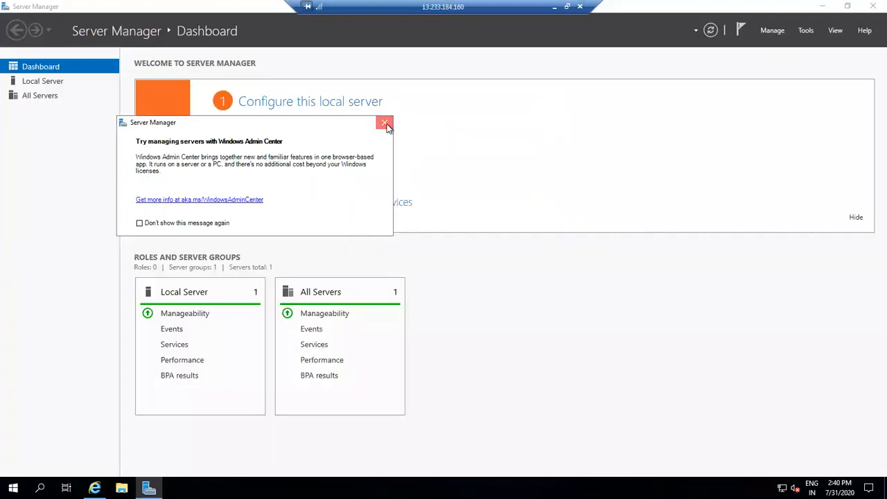
pyautogui.click(385, 123)
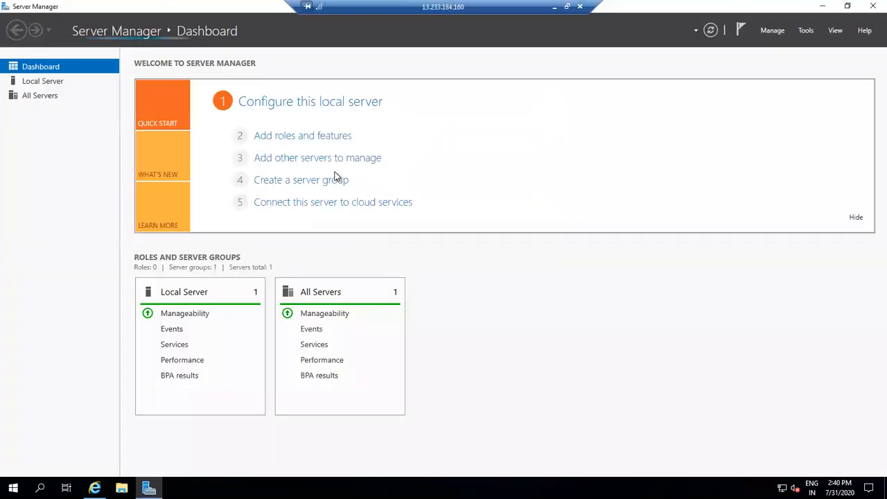
# - Turn off IE Enhanced Security Configuration for both Administrators and Users in the local server properties
pyautogui.click(50, 83)
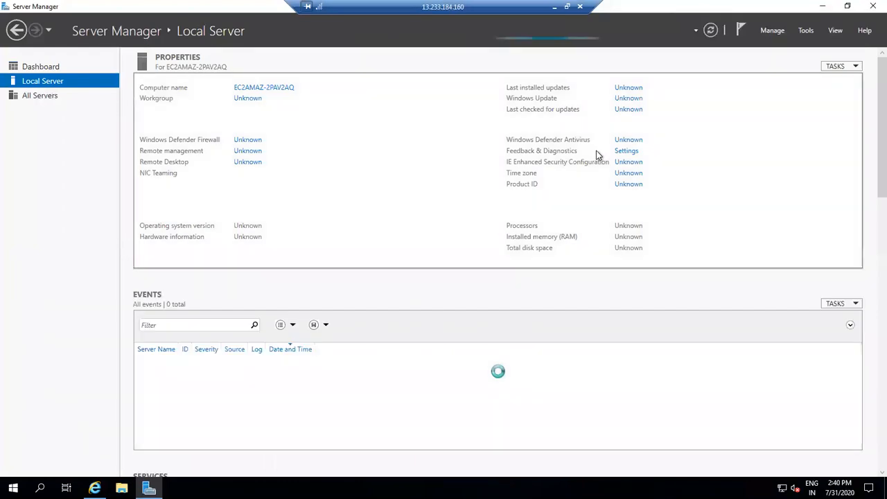
pyautogui.click(628, 164)
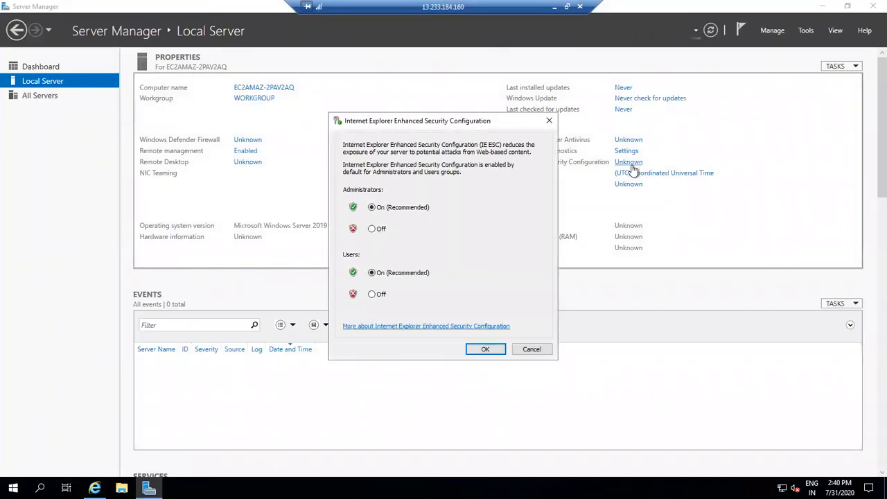
pyautogui.click(382, 229)
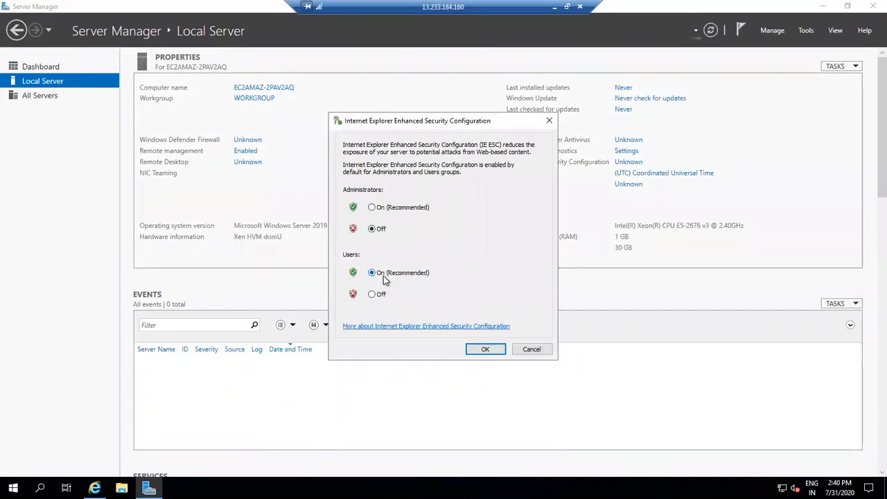
pyautogui.click(378, 295)
pyautogui.click(485, 349)
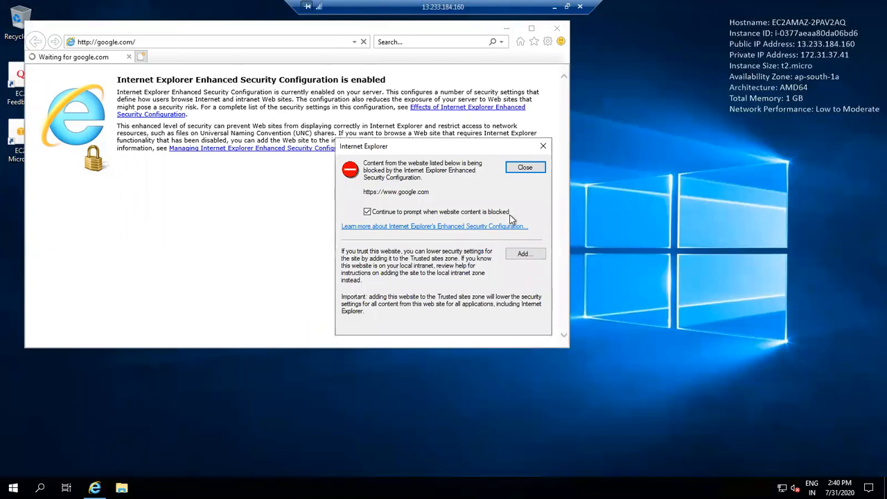
# - Dismiss the blocked-content warning and search Google for "aws cli for windows"
pyautogui.click(544, 151)
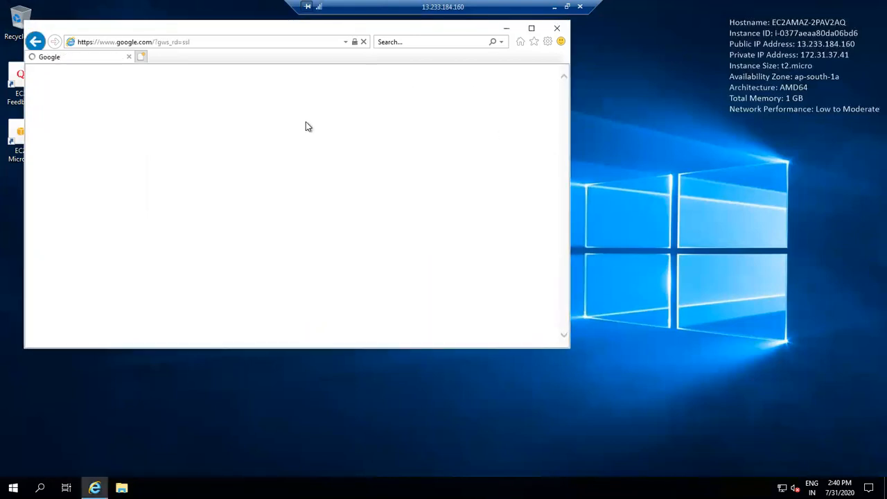
pyautogui.write('aws cli')
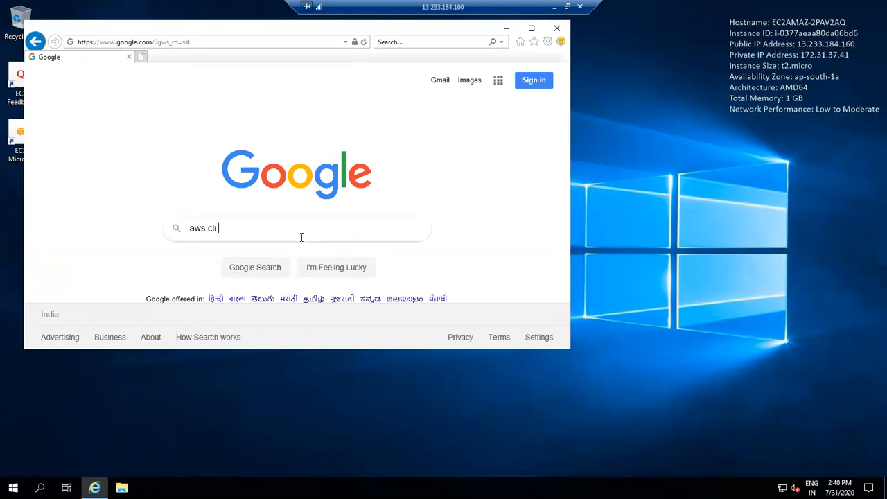
pyautogui.write('dows')
pyautogui.press('Return')
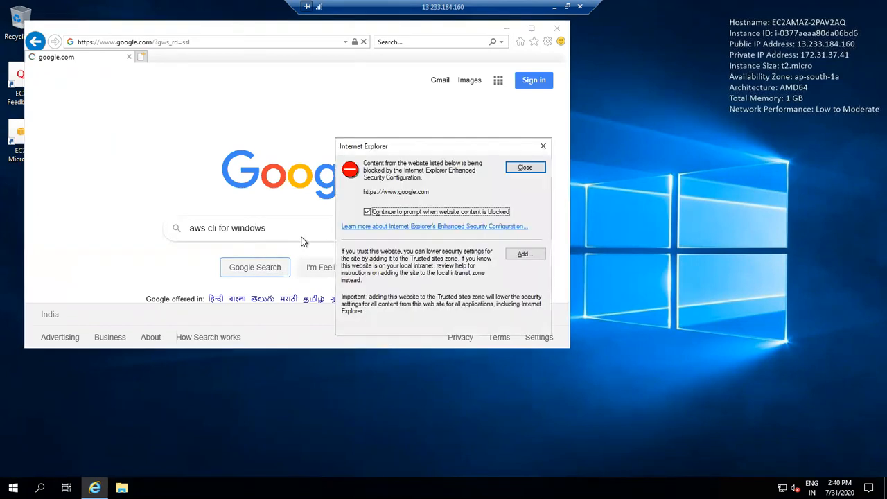
pyautogui.click(524, 167)
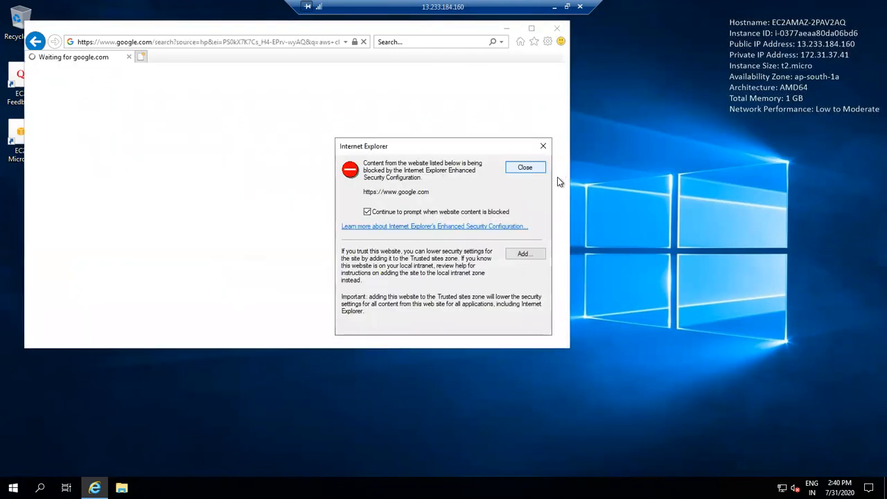
pyautogui.click(537, 167)
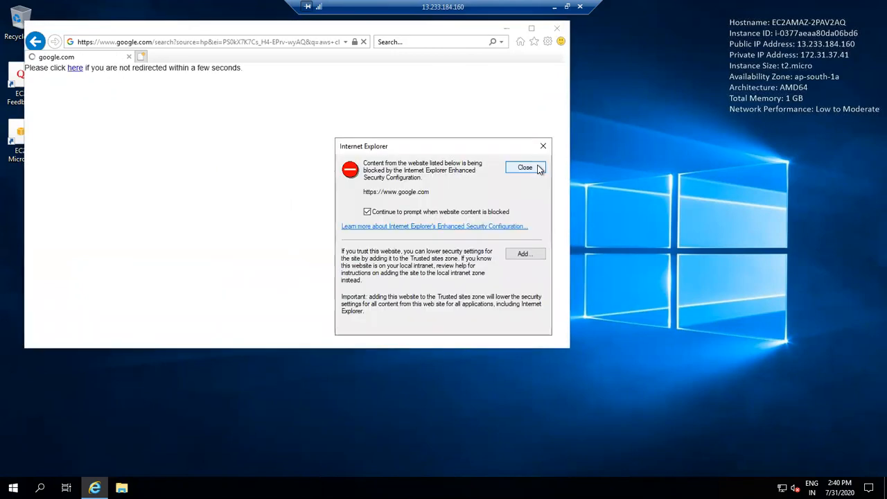
pyautogui.click(544, 146)
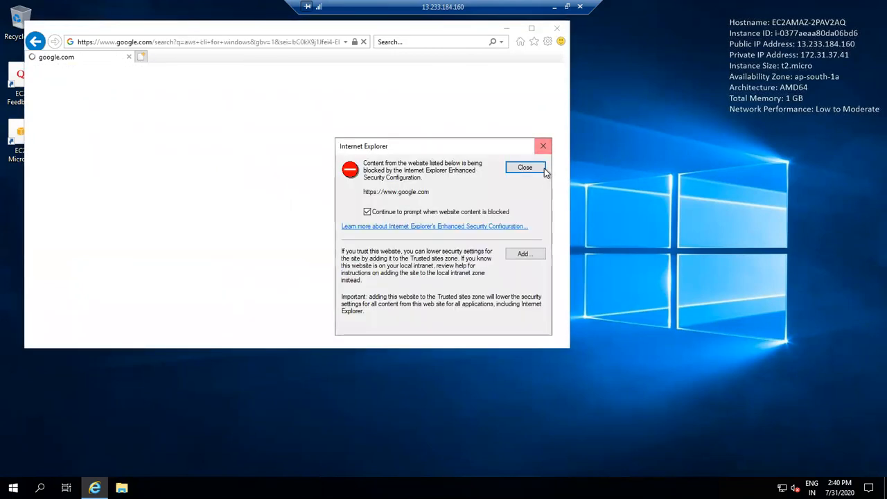
pyautogui.click(531, 254)
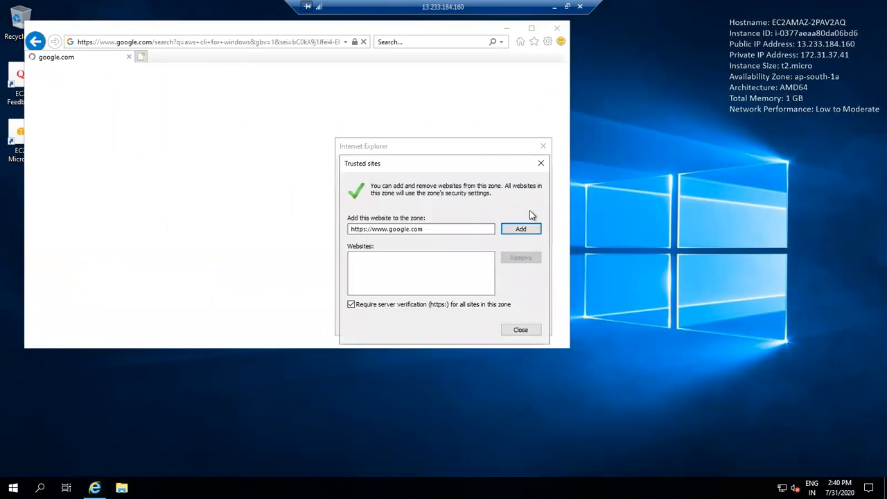
pyautogui.click(525, 237)
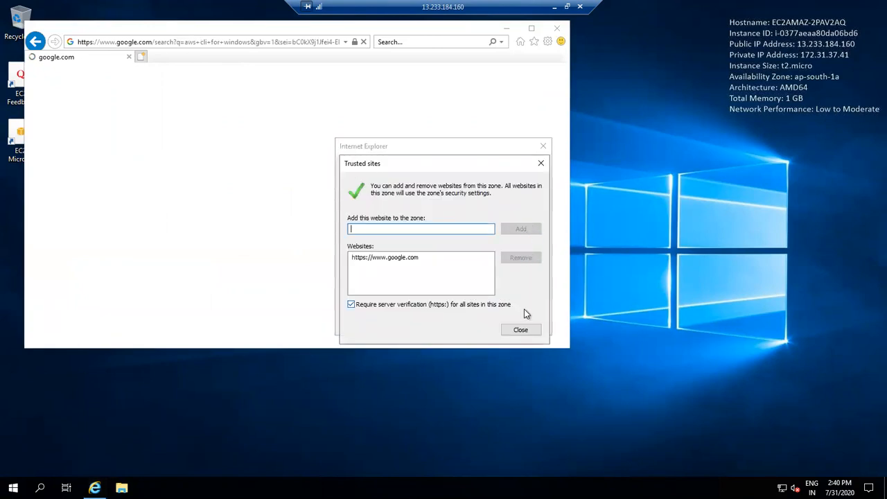
pyautogui.click(524, 329)
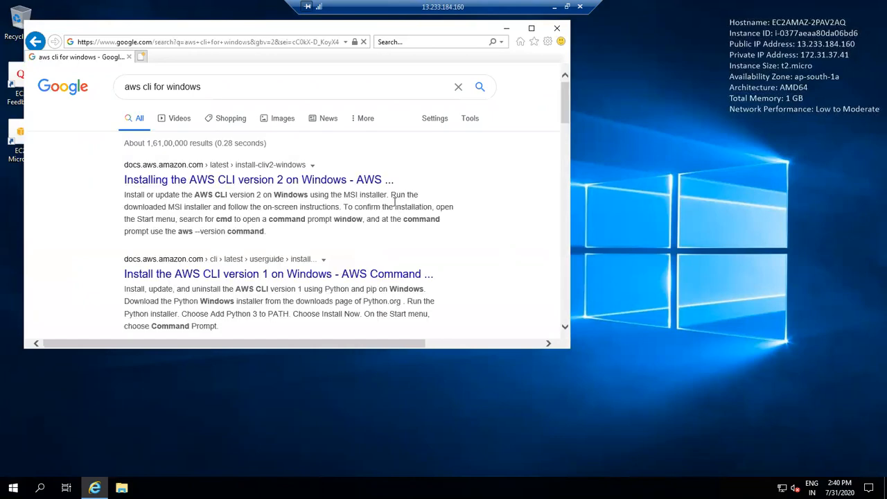
# - Open the AWS guide on installing the AWS CLI version 2 on Windows and save the AWSCLIV2.msi installer linked there
pyautogui.click(339, 184)
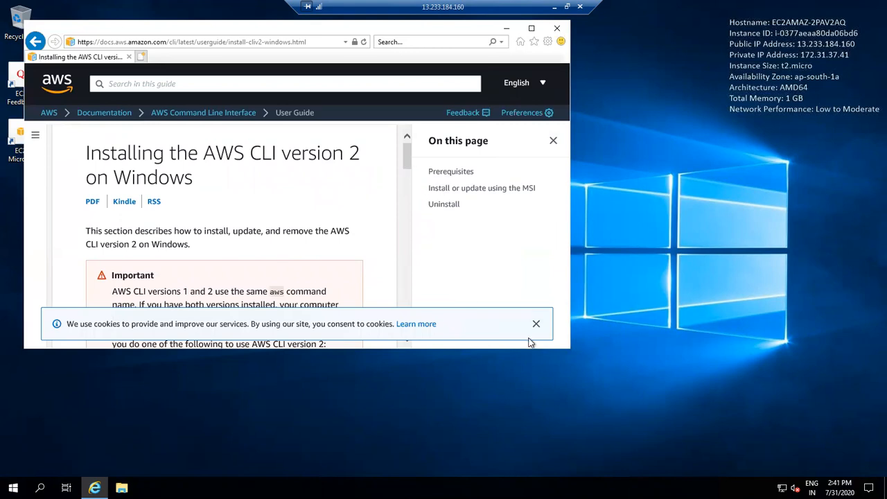
pyautogui.click(535, 326)
pyautogui.moveTo(408, 158)
pyautogui.mouseDown()
pyautogui.moveTo(415, 191)
pyautogui.moveTo(409, 170)
pyautogui.mouseUp()
pyautogui.scroll(1, 409, 171)
pyautogui.scroll(-3, 409, 173)
pyautogui.scroll(-5, 409, 182)
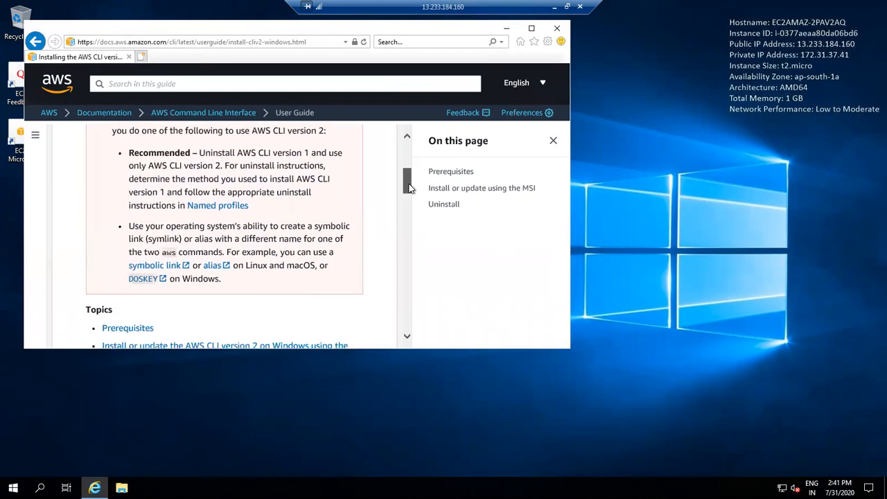
pyautogui.scroll(-4, 414, 222)
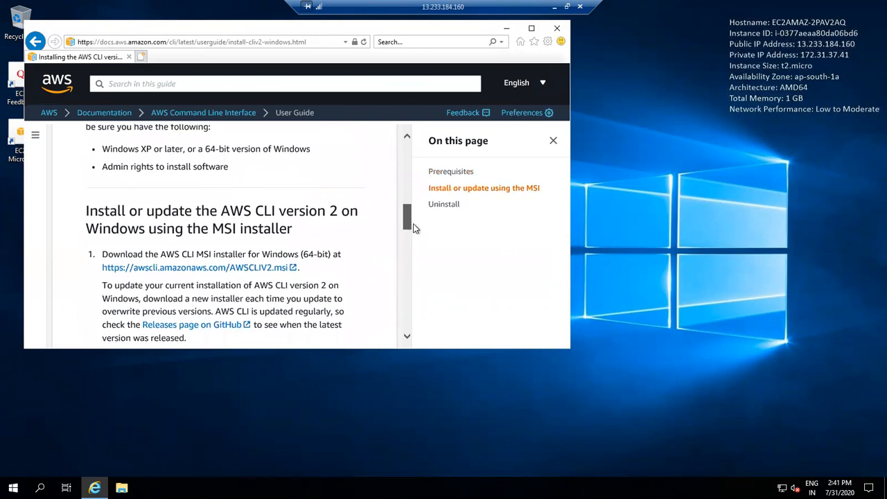
pyautogui.moveTo(326, 240); pyautogui.dragTo(275, 238)
pyautogui.click(274, 237)
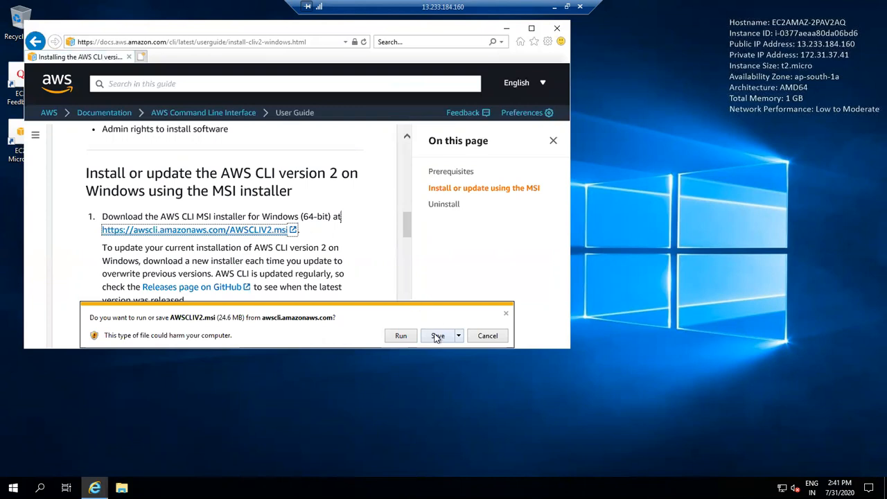
pyautogui.click(438, 336)
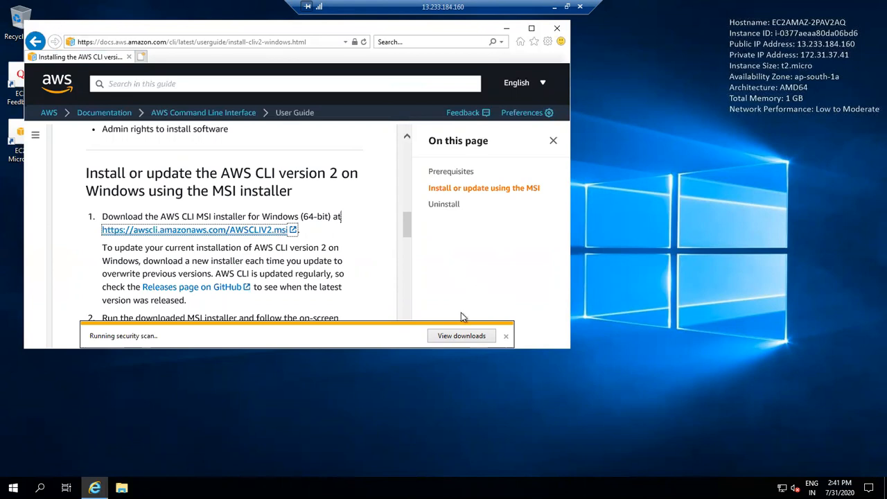
# - Open the browser's download list and run the downloaded AWSCLIV2.msi installer
pyautogui.click(479, 335)
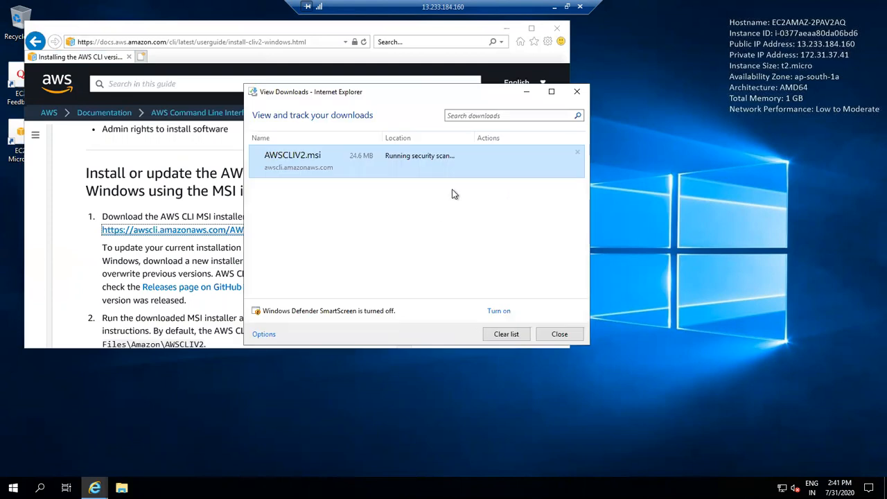
pyautogui.rightClick(455, 169)
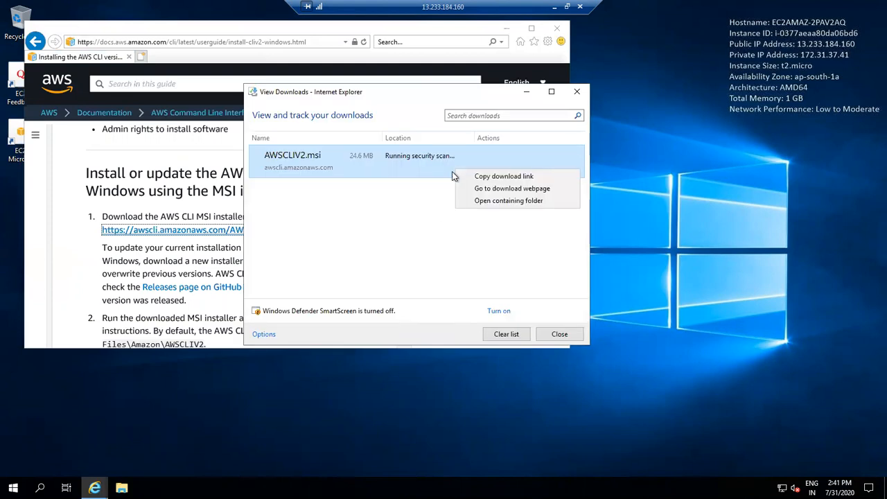
pyautogui.click(431, 222)
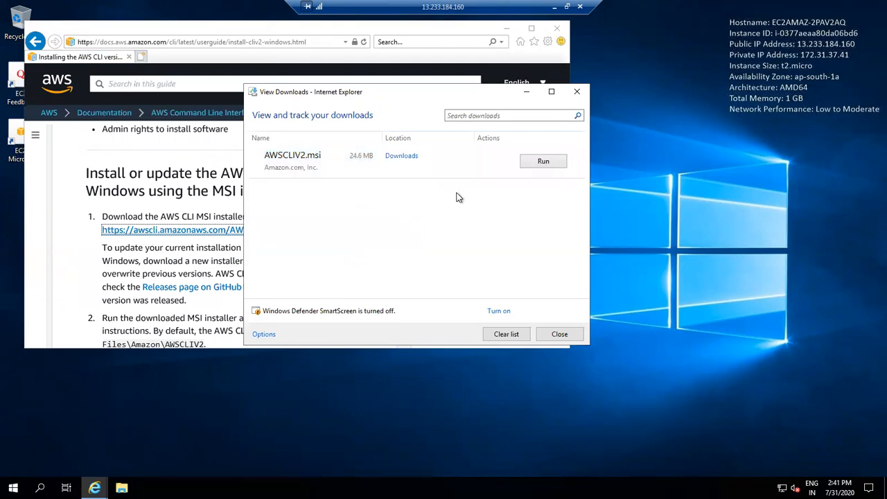
pyautogui.click(546, 161)
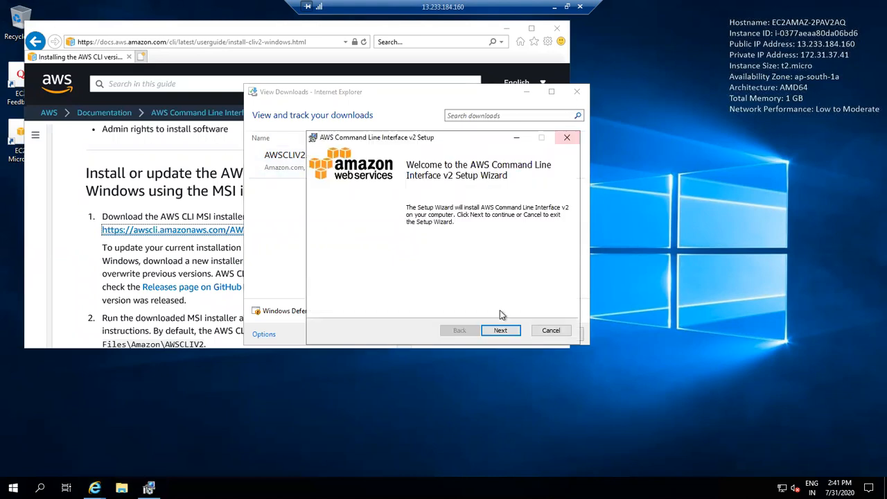
# - Install AWS Command Line Interface v2 in its default location, finish the wizard, and close the download list and browser
pyautogui.click(504, 330)
pyautogui.click(433, 305)
pyautogui.click(505, 331)
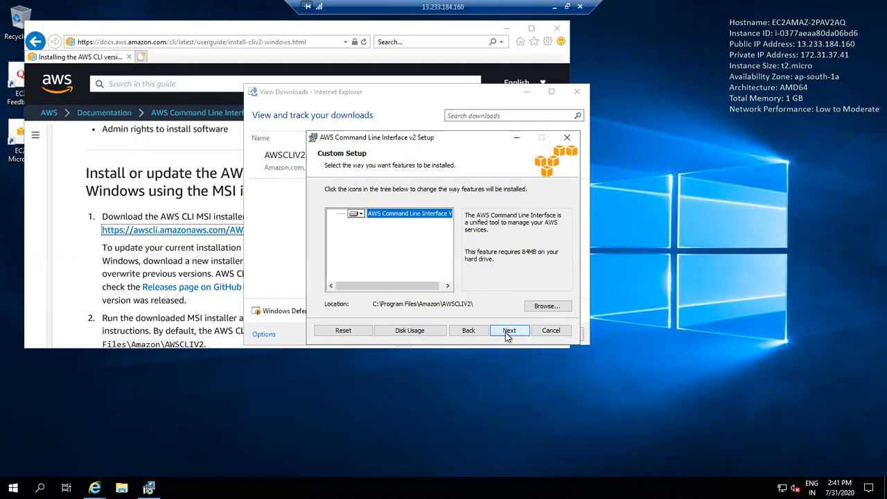
pyautogui.click(506, 332)
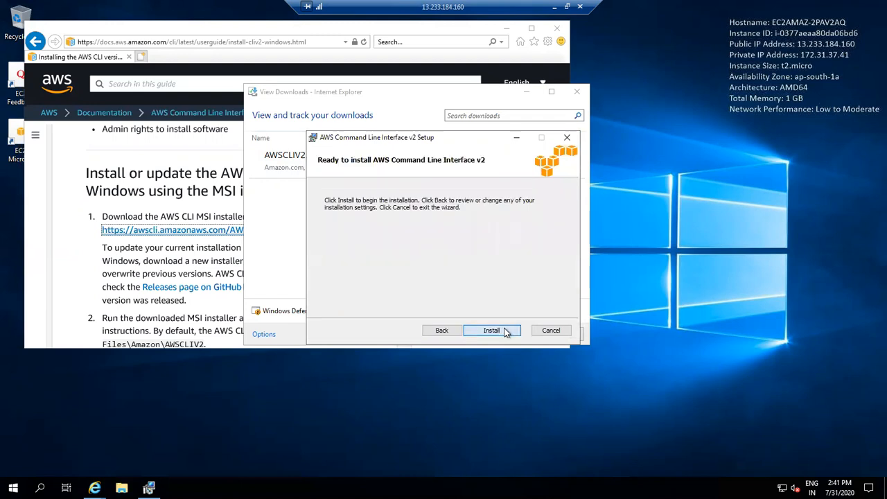
pyautogui.click(506, 331)
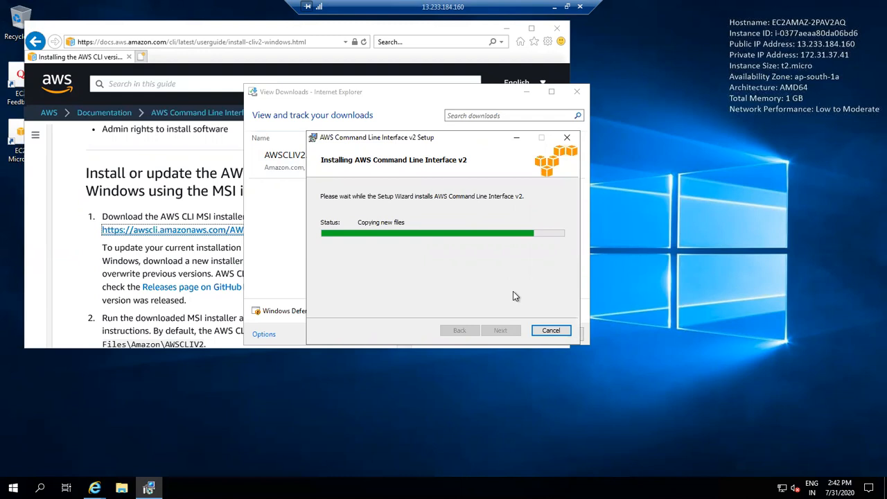
pyautogui.click(497, 331)
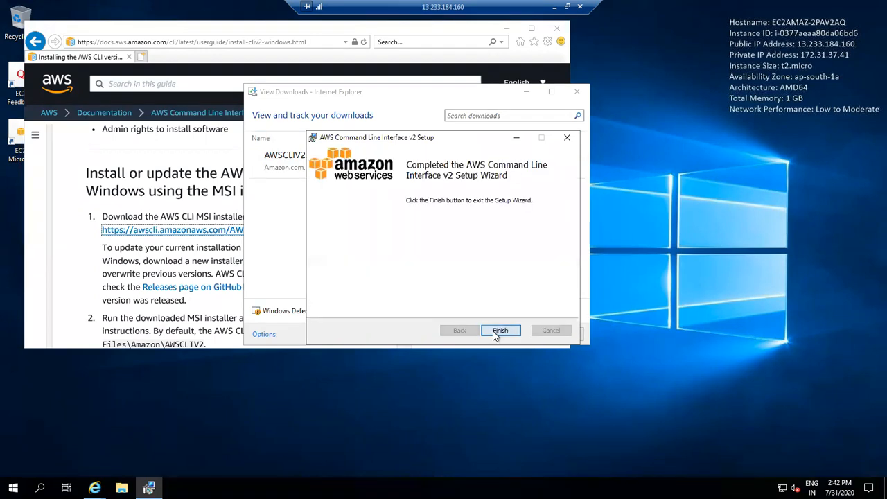
pyautogui.click(559, 334)
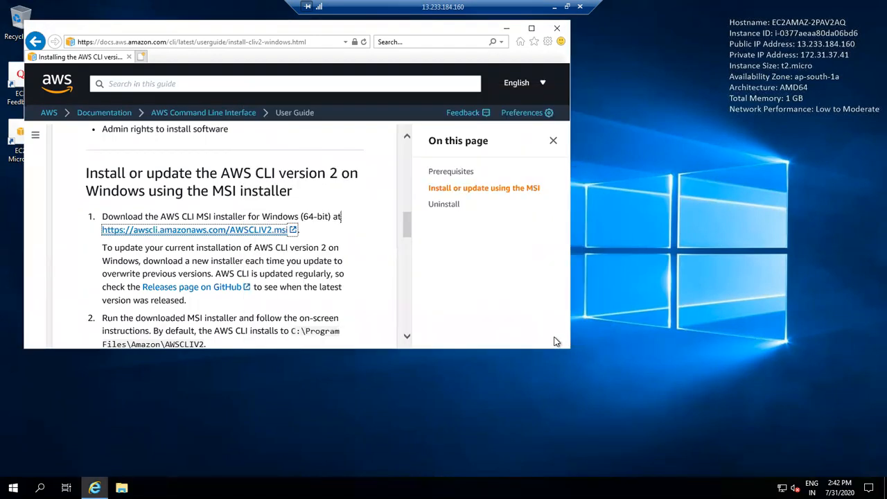
pyautogui.click(556, 29)
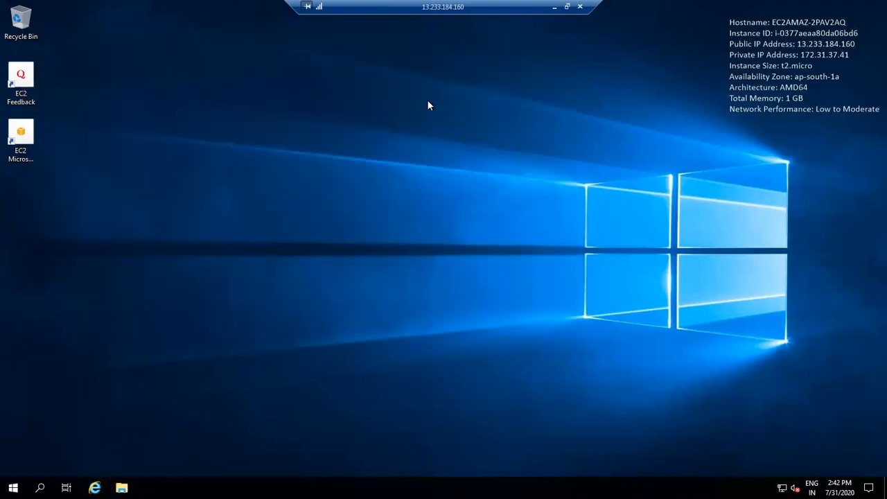
pyautogui.rightClick(426, 100)
pyautogui.click(470, 138)
pyautogui.rightClick(471, 138)
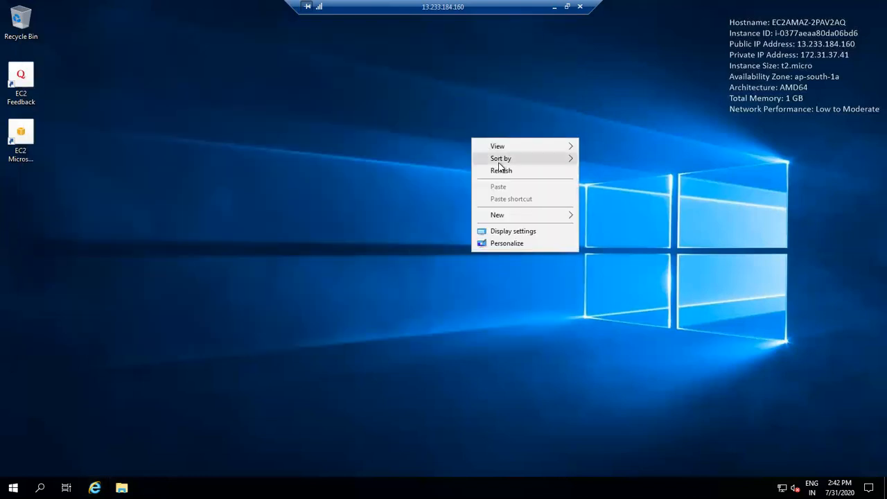
pyautogui.click(503, 172)
pyautogui.rightClick(504, 172)
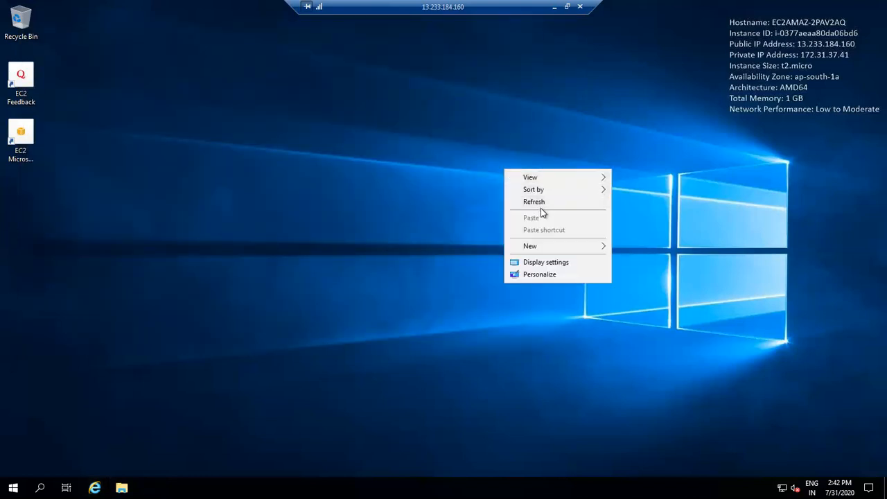
pyautogui.click(550, 201)
pyautogui.moveTo(157, 418); pyautogui.dragTo(2, 478)
# - Switch from the remote session to the local AWS console, dismiss the administrator password dialog and open the S3 service
pyautogui.click(554, 6)
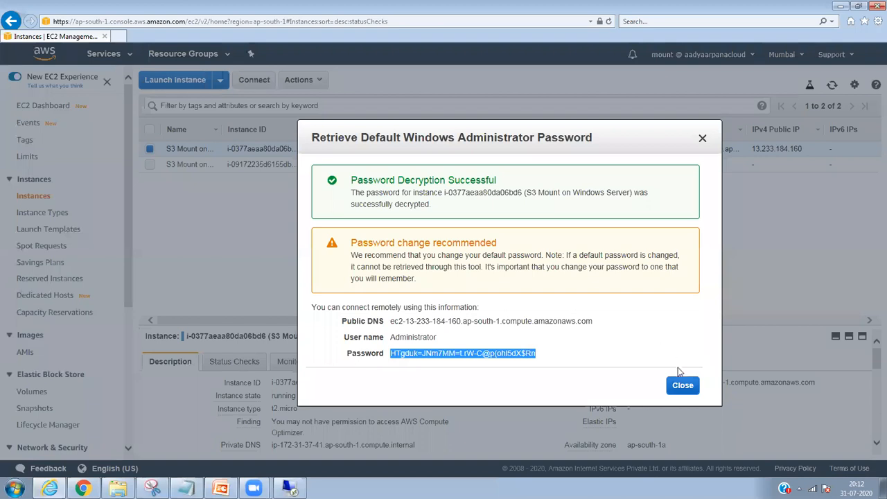
pyautogui.click(684, 385)
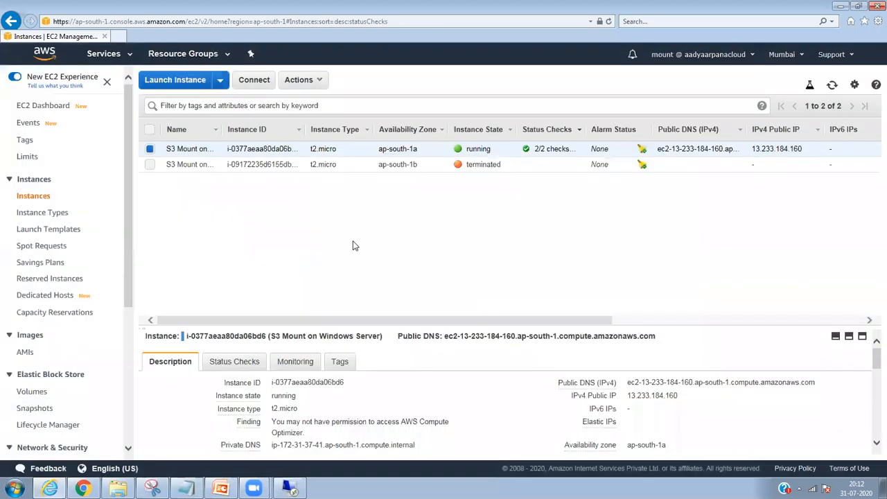
pyautogui.click(129, 55)
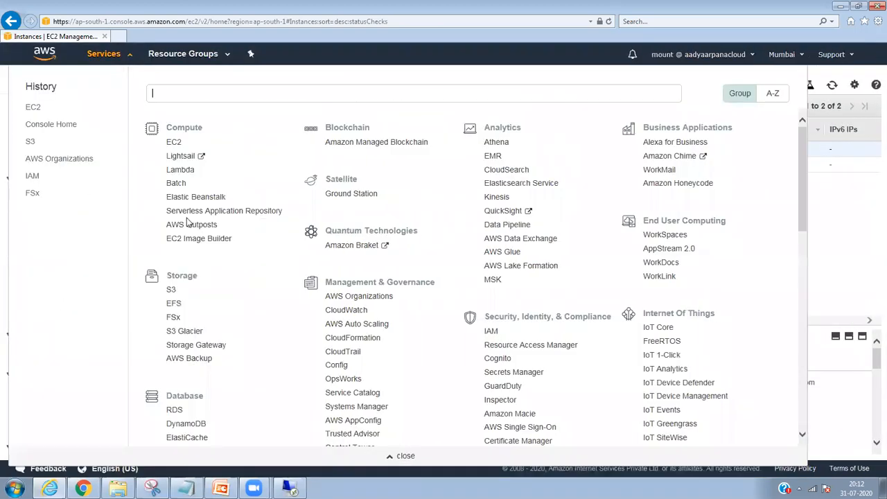
pyautogui.click(170, 289)
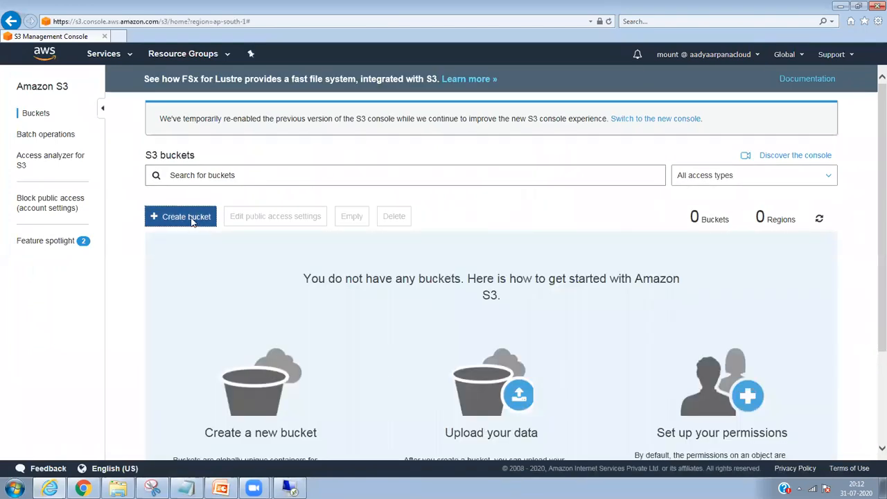
# - Create an S3 bucket named s3mount2020 in the Asia Pacific (Mumbai) region
pyautogui.click(193, 219)
pyautogui.write('s3m')
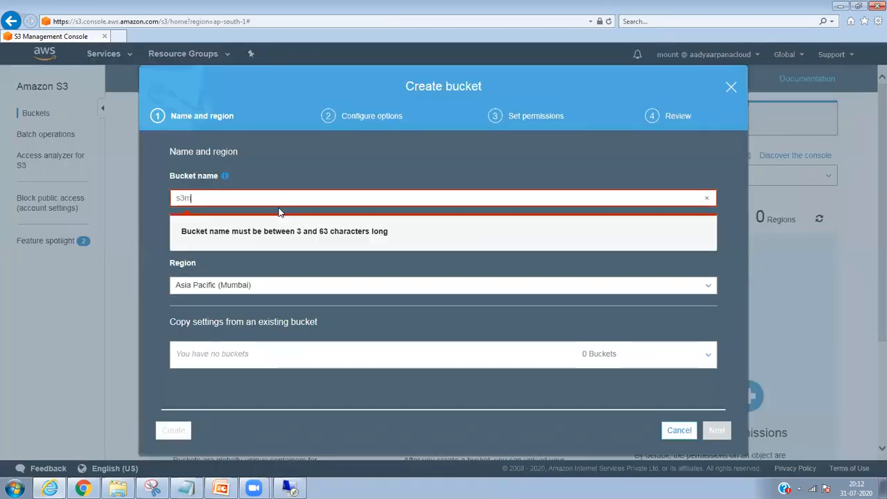
pyautogui.write('ount2020')
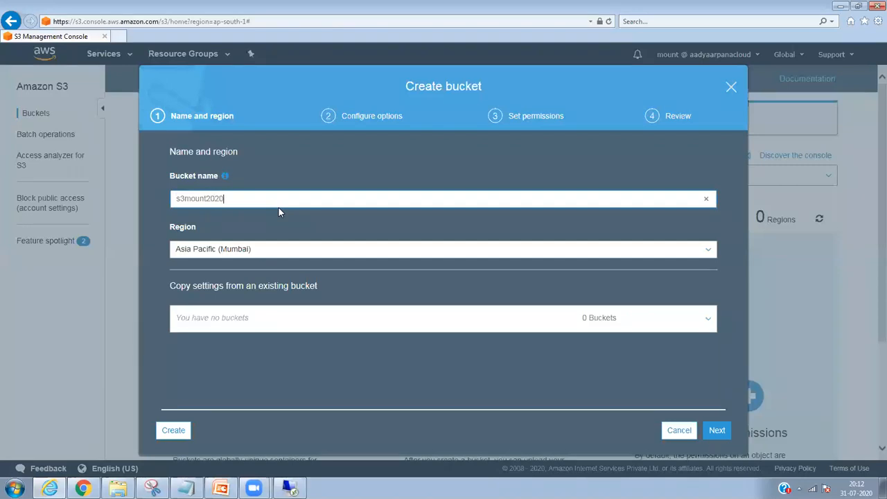
pyautogui.click(184, 431)
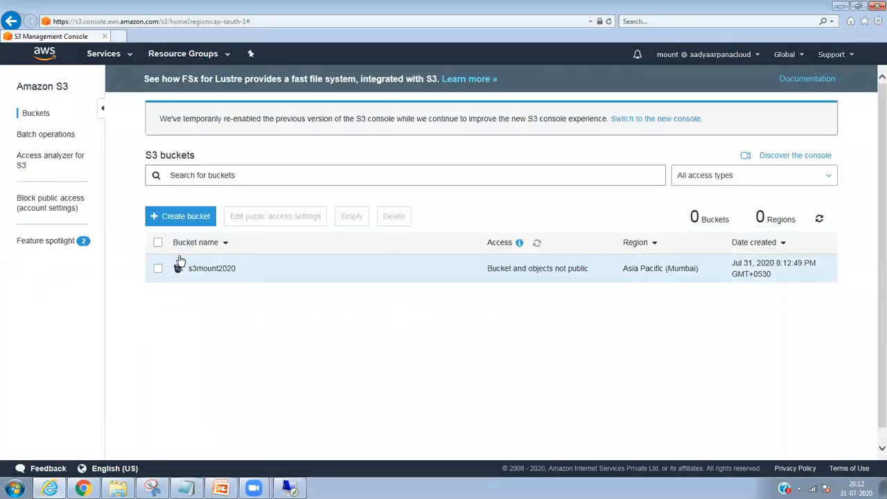
# - Look at the properties and contents of the s3mount2020 bucket, then return to the bucket list
pyautogui.click(208, 277)
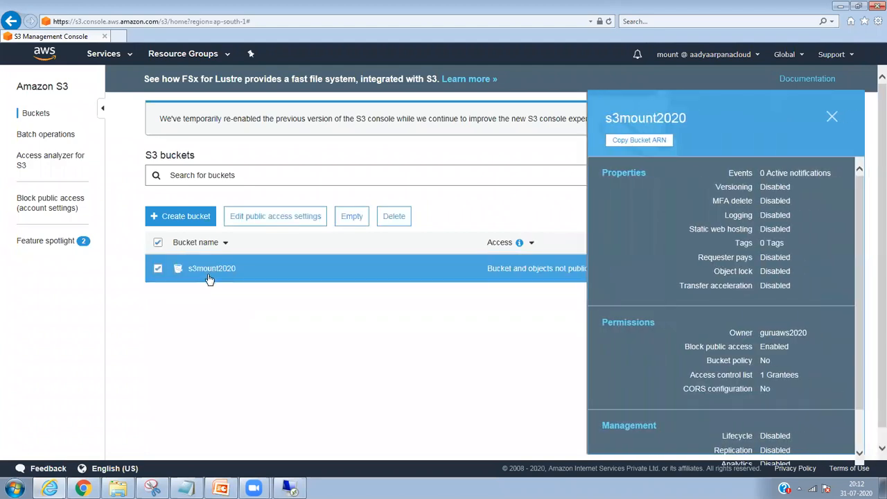
pyautogui.click(158, 270)
pyautogui.click(208, 270)
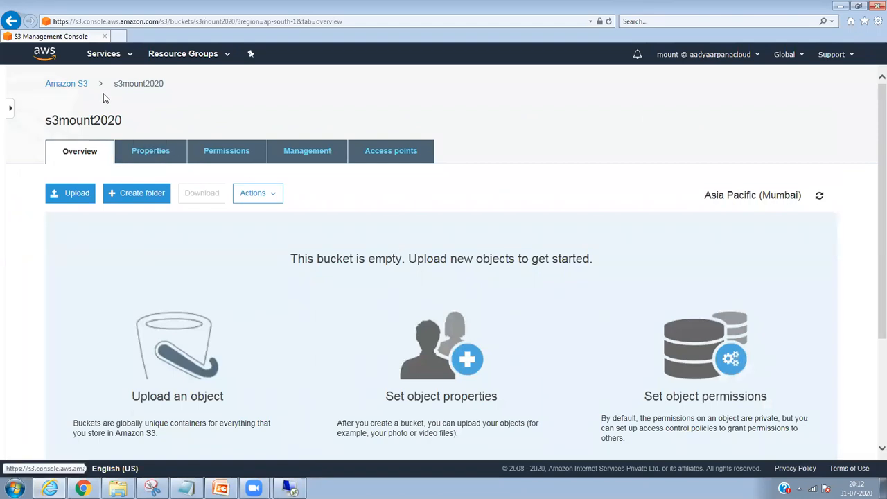
pyautogui.click(79, 88)
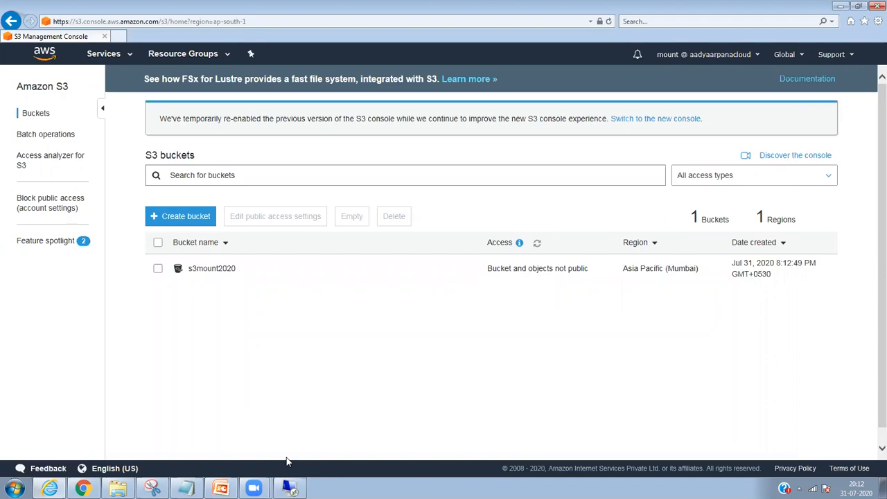
# - Switch back to the Remote Desktop session and open a Command Prompt on the server
pyautogui.click(290, 488)
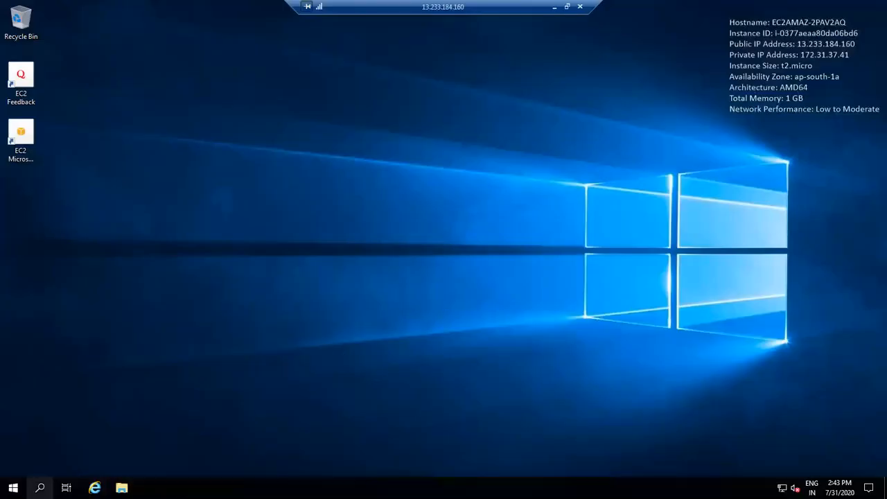
pyautogui.rightClick(12, 488)
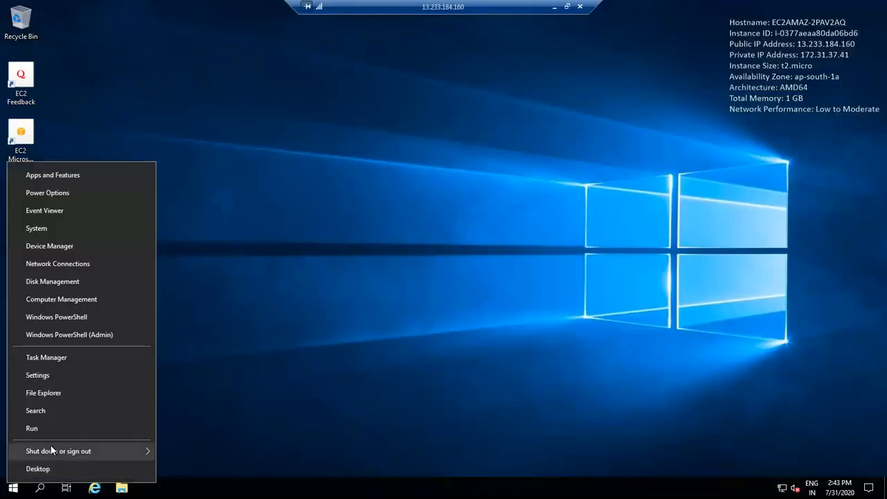
pyautogui.click(64, 433)
pyautogui.write('cmd')
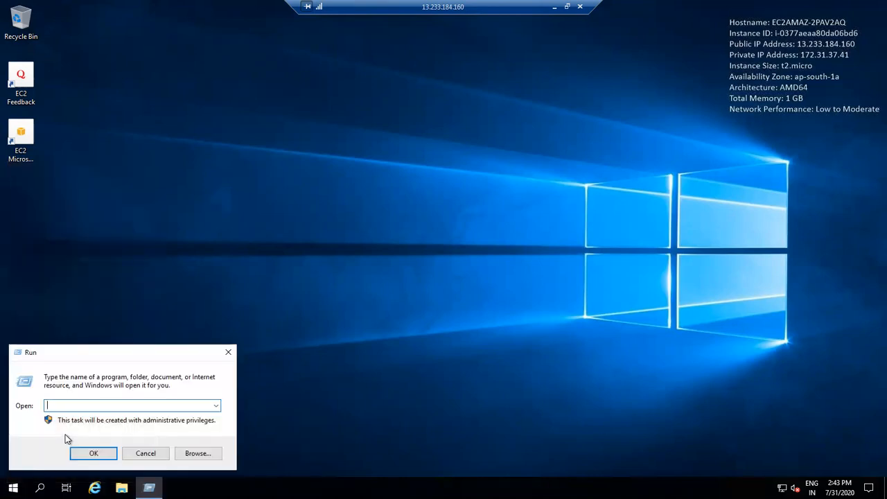
pyautogui.press('Return')
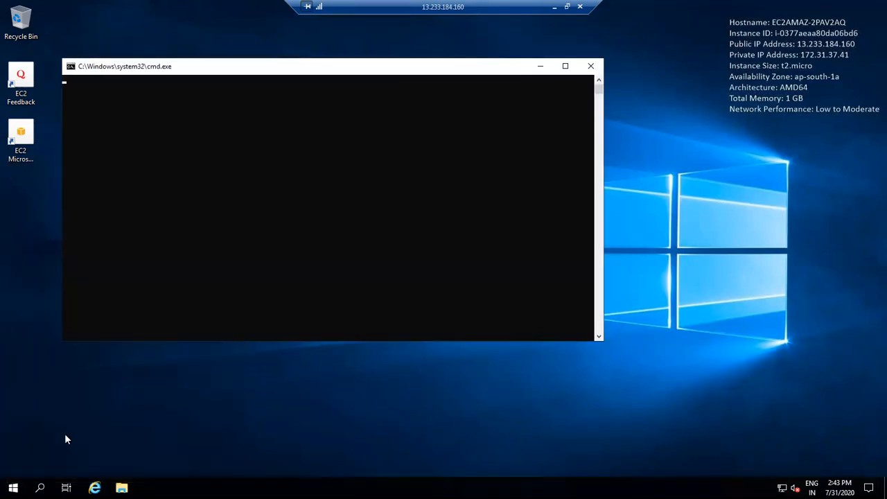
# - Change the Command Prompt's working directory to the root of the C: drive with "cd \"
pyautogui.write('cd')
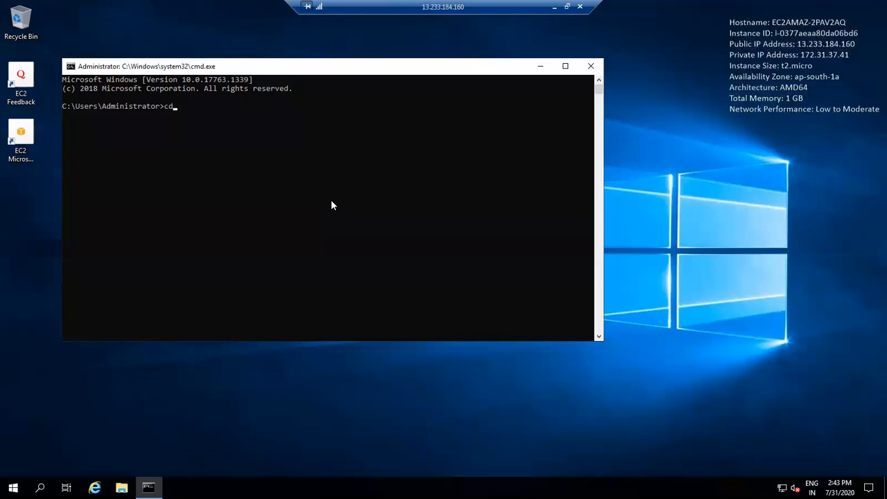
pyautogui.write('\\')
pyautogui.press('BackSpace')
pyautogui.press('Return')
pyautogui.write('cd')
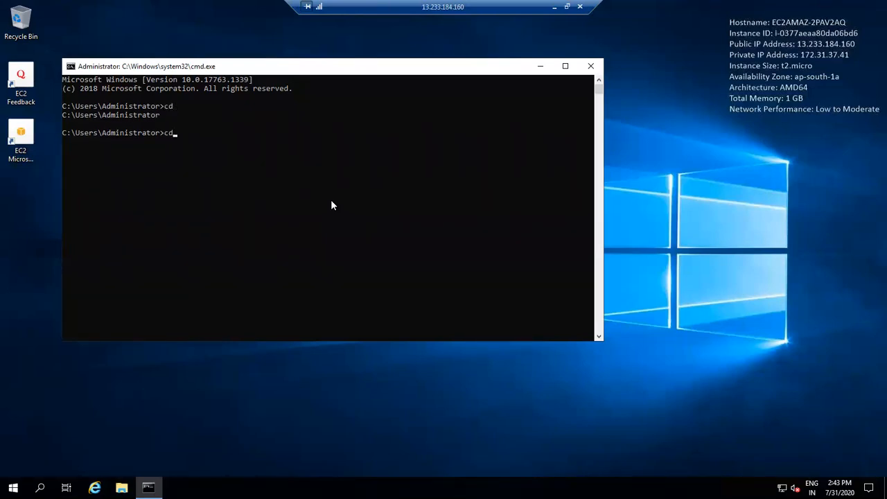
pyautogui.press('Return')
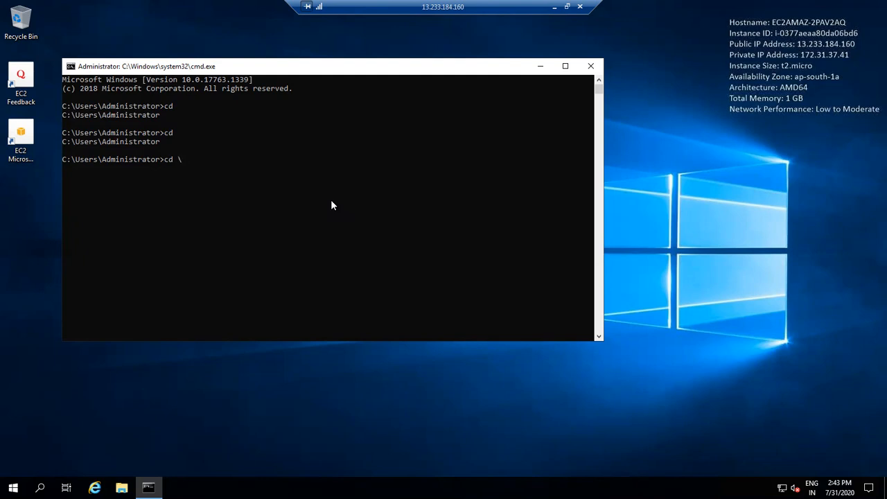
pyautogui.write('cd \\')
pyautogui.press('Return')
# - Check the AWS CLI with "aws --version" and start its setup with "aws configure"
pyautogui.write('aws --version')
pyautogui.press('Return')
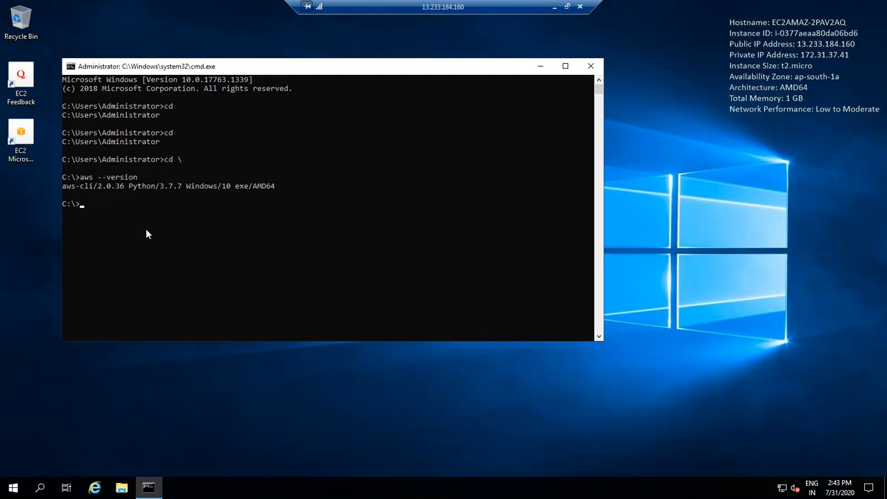
pyautogui.write('aws configure')
pyautogui.press('Return')
# - Switch to the IAM console in the local Chrome and open the security credentials of the user mount
pyautogui.click(552, 6)
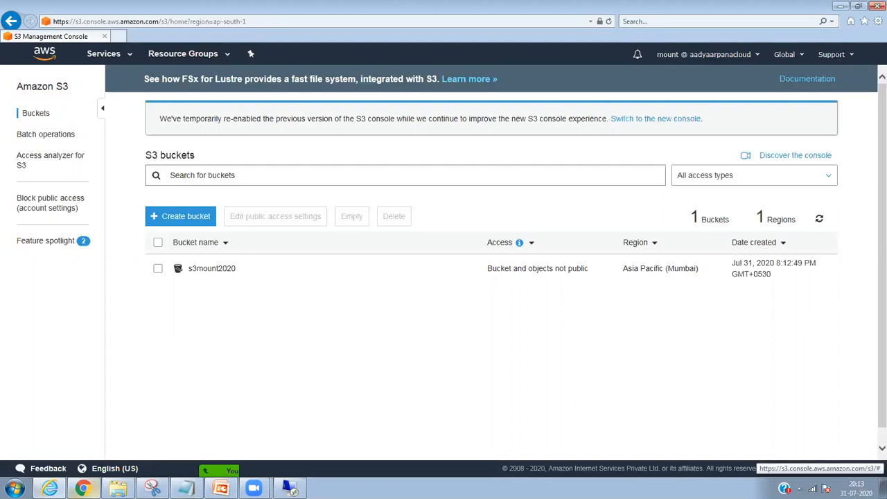
pyautogui.click(82, 488)
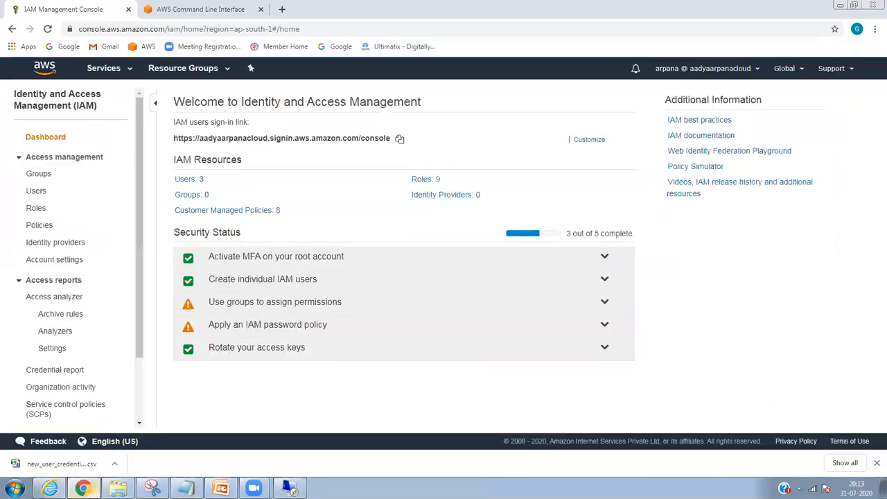
pyautogui.click(196, 184)
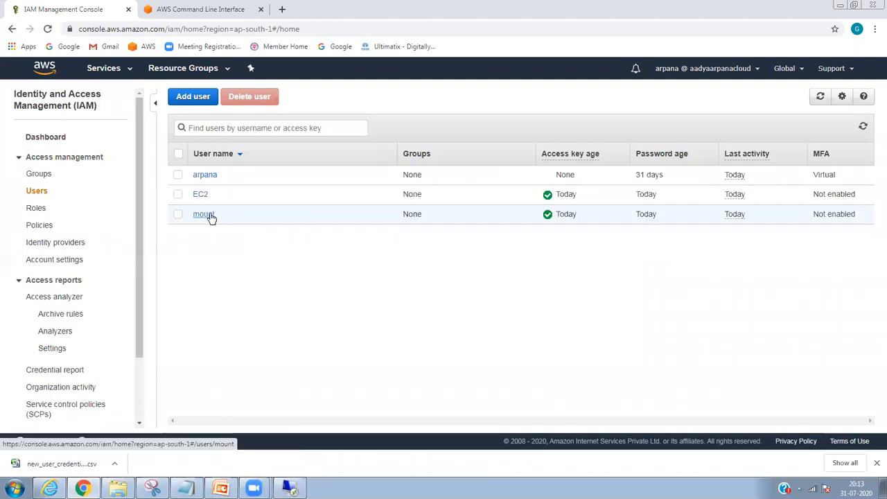
pyautogui.click(203, 214)
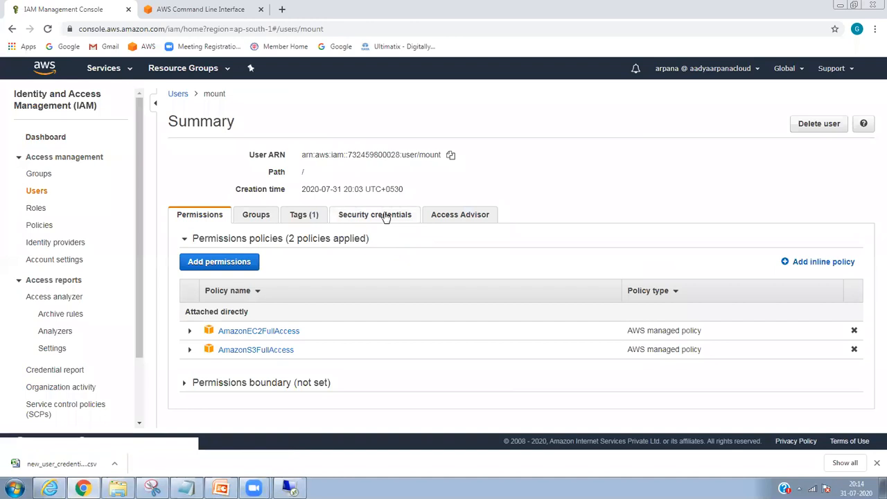
pyautogui.click(386, 215)
pyautogui.scroll(-1, 870, 247)
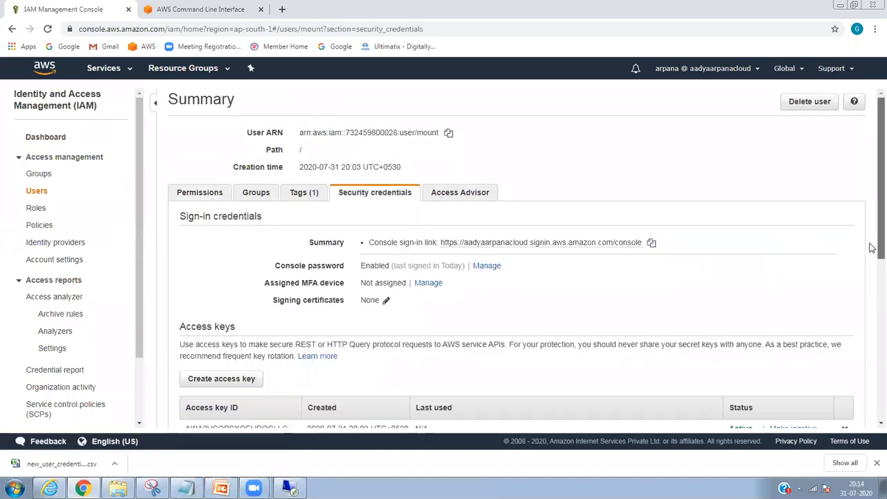
# - Replace the user's existing access key with a newly created one and download it as a .csv file
pyautogui.scroll(-2, 871, 247)
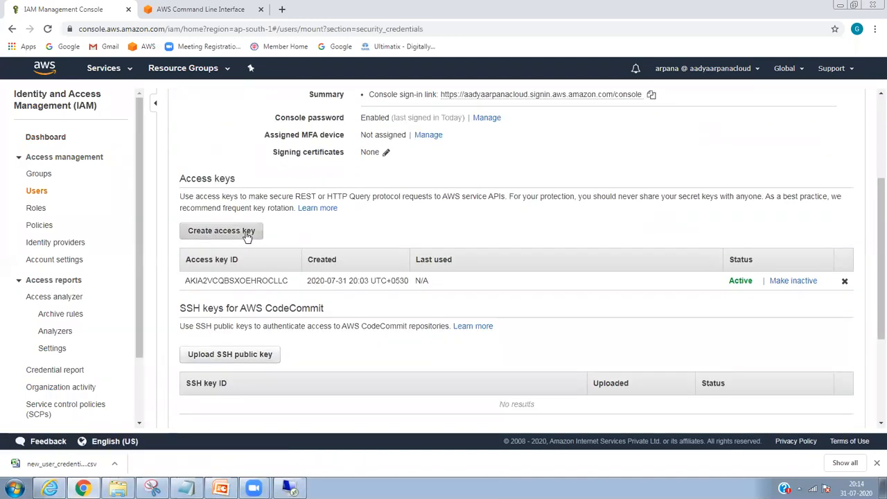
pyautogui.click(845, 282)
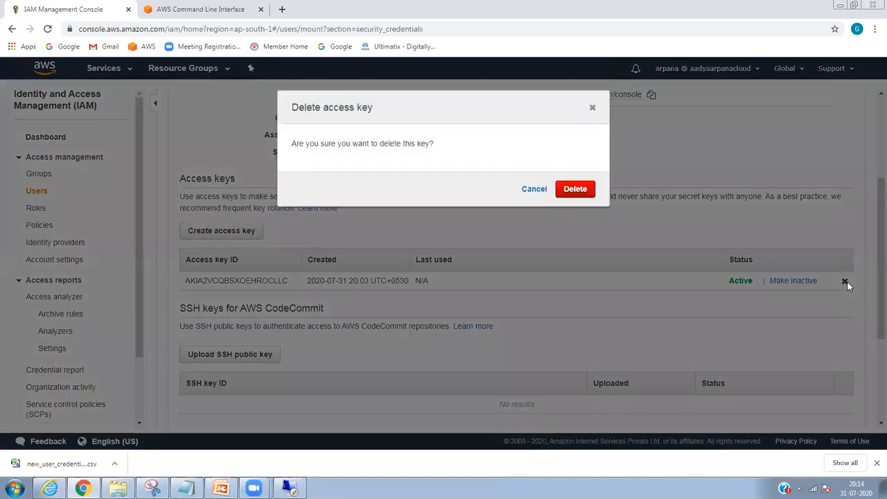
pyautogui.click(585, 200)
pyautogui.click(245, 235)
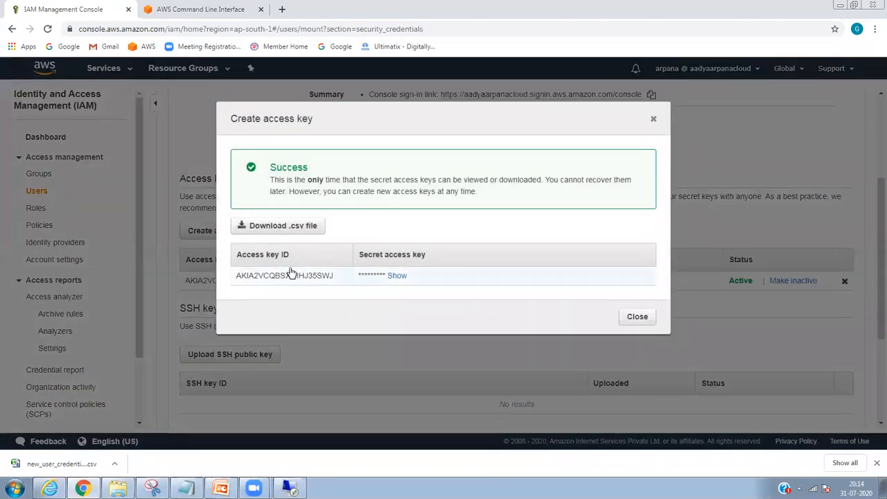
pyautogui.click(305, 229)
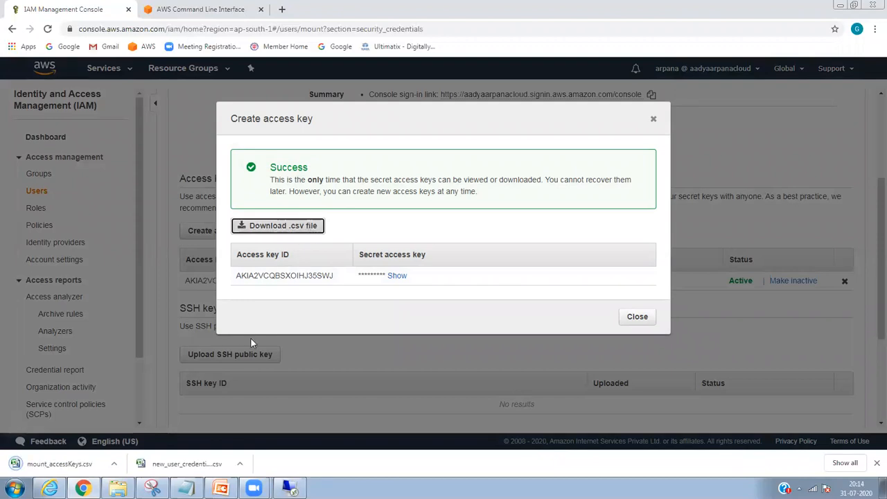
# - Open the downloaded mount_accessKeys.csv in Excel and fit columns A and B to their contents
pyautogui.click(60, 465)
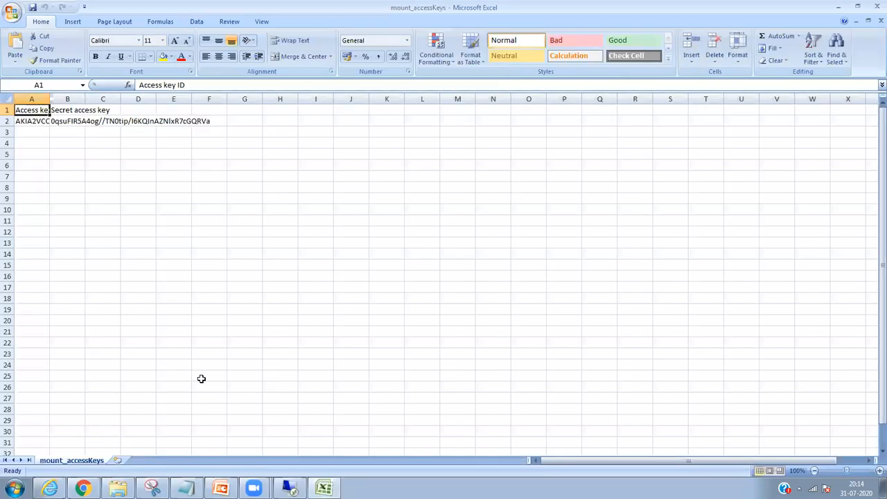
pyautogui.doubleClick(50, 99)
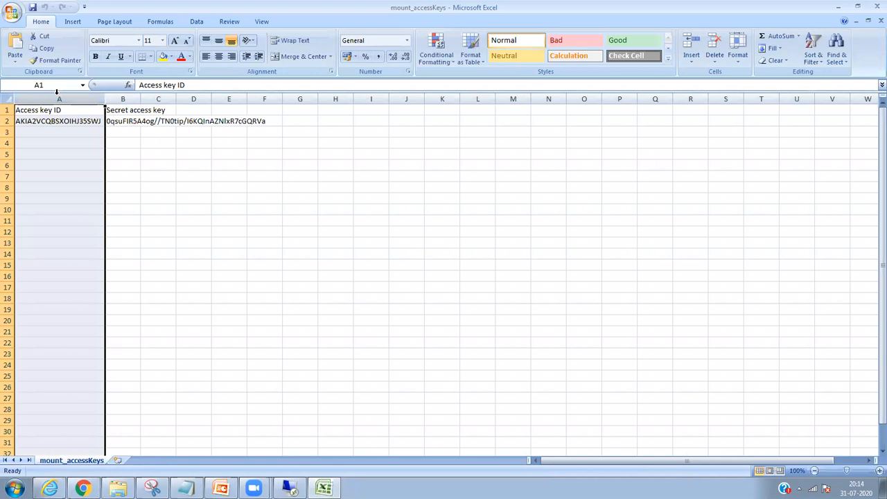
pyautogui.doubleClick(140, 99)
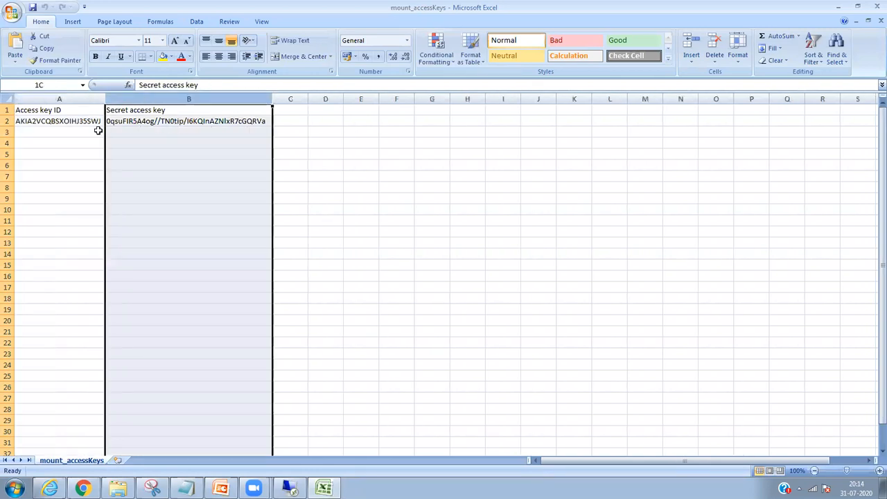
# - Copy the access key ID from cell A2 and paste it as the AWS Access Key ID in the Remote Desktop session's Command Prompt
pyautogui.click(96, 122)
pyautogui.moveTo(244, 85); pyautogui.dragTo(106, 83)
pyautogui.hotkey('ctrl', 'c')
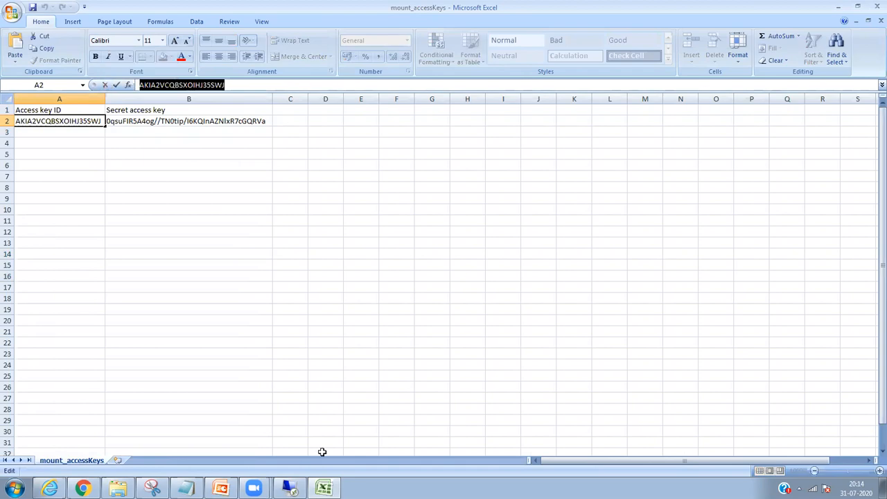
pyautogui.click(290, 487)
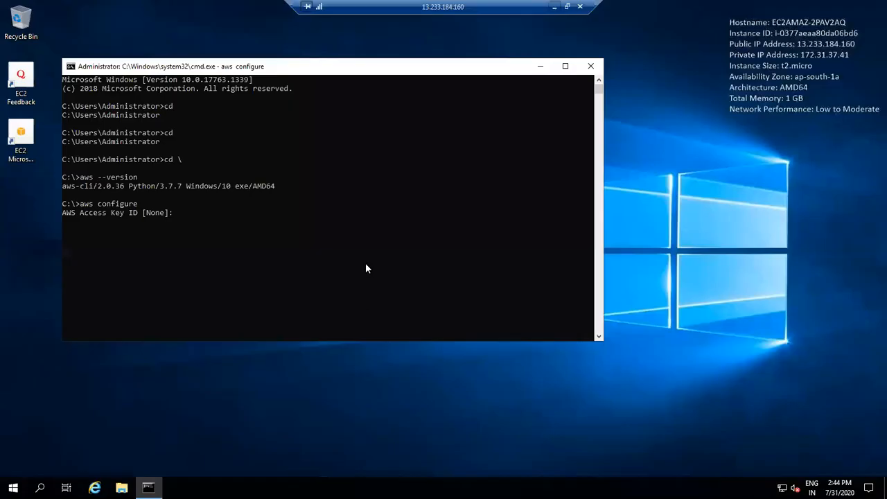
pyautogui.hotkey('ctrl', 'v')
pyautogui.press('Return')
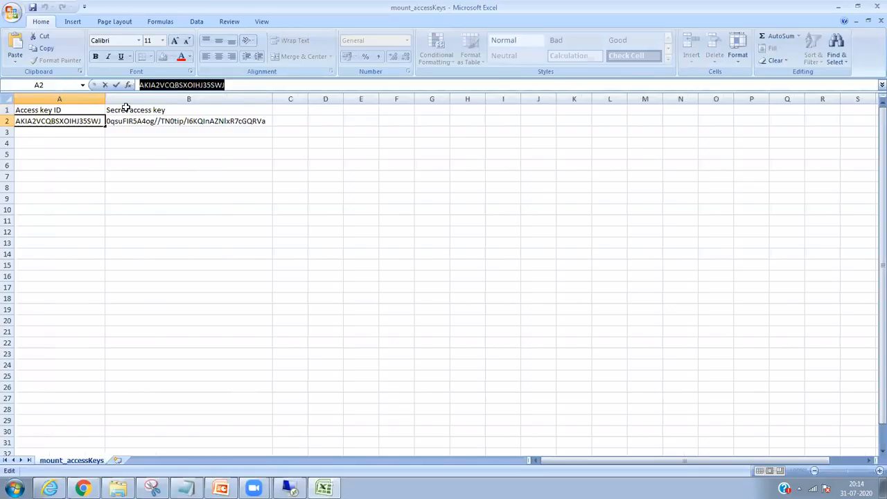
# - Copy the secret access key from cell B2 in Excel and enter it as the AWS Secret Access Key on the remote server
pyautogui.doubleClick(165, 121)
pyautogui.moveTo(305, 84); pyautogui.dragTo(111, 77)
pyautogui.hotkey('ctrl', 'c')
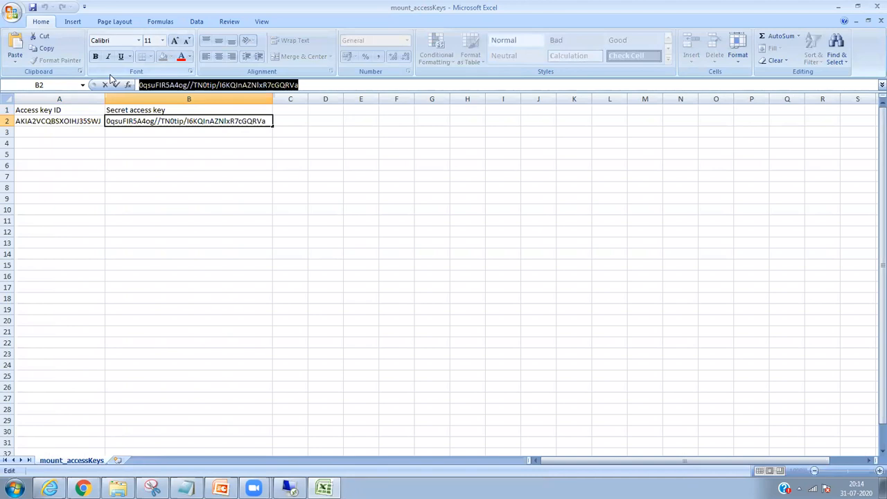
pyautogui.click(290, 488)
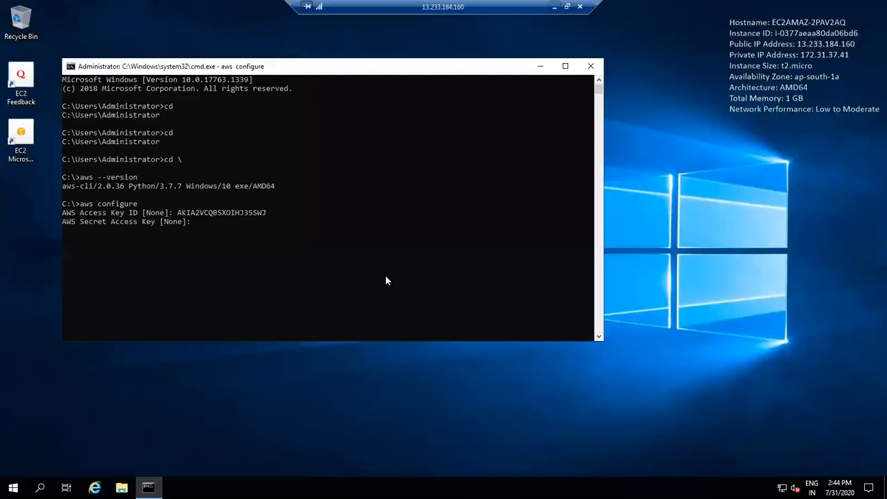
pyautogui.rightClick(385, 276)
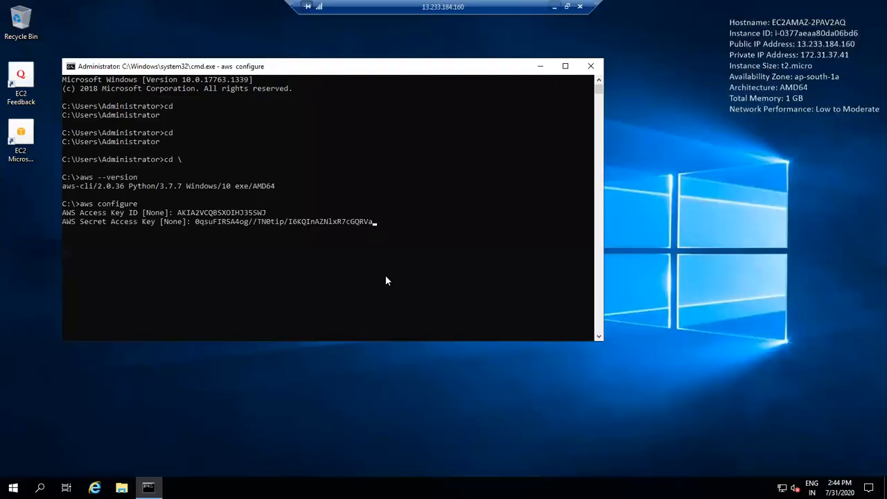
pyautogui.press('Return')
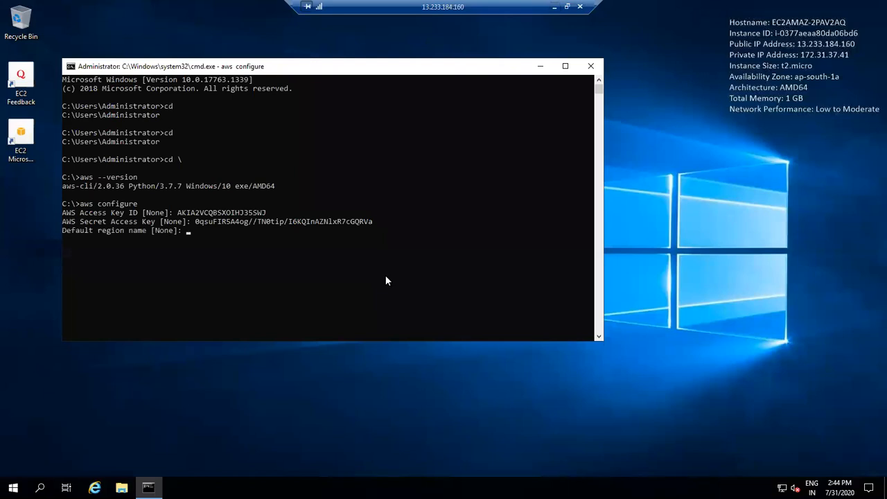
# - Enter ap-south-1 as the default region name, checking the Mumbai region code in the IAM console's region list in Chrome
pyautogui.write('ap-south')
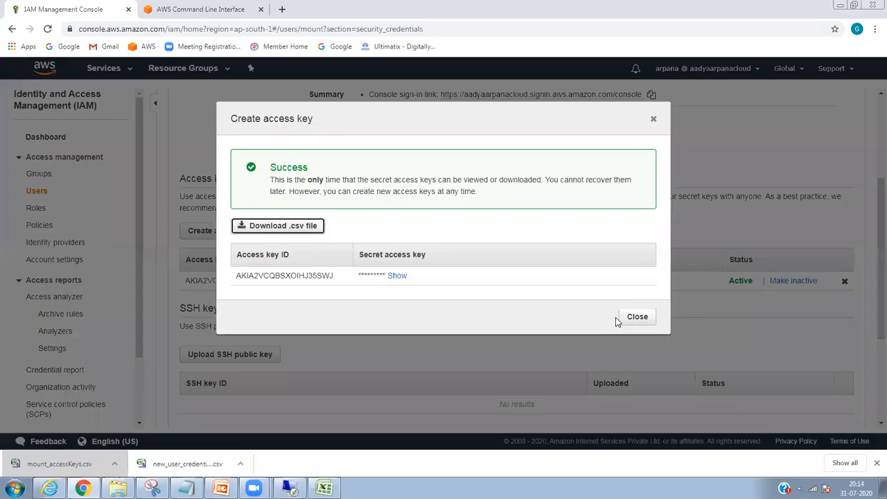
pyautogui.click(635, 317)
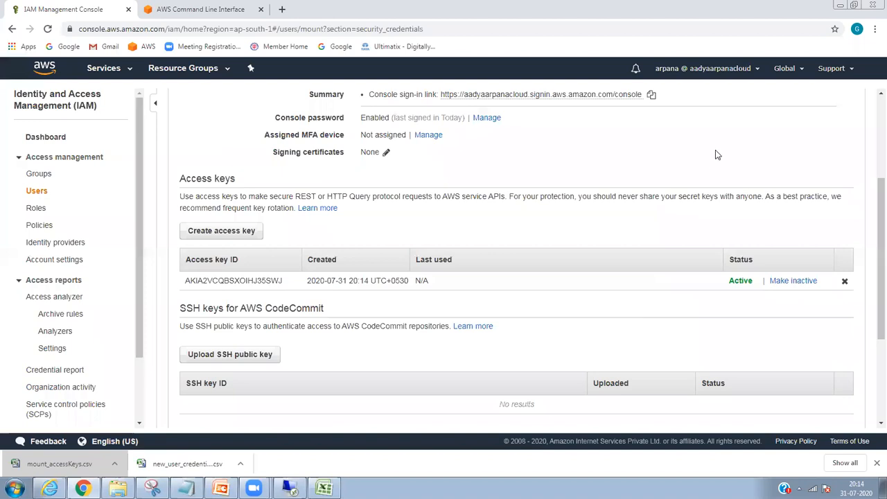
pyautogui.click(785, 69)
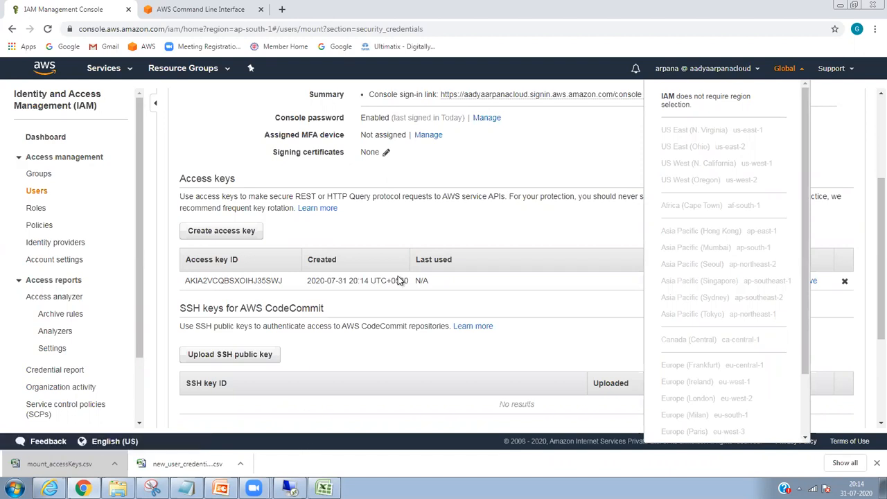
pyautogui.hotkey('alt', 'Tab')
pyautogui.write('1')
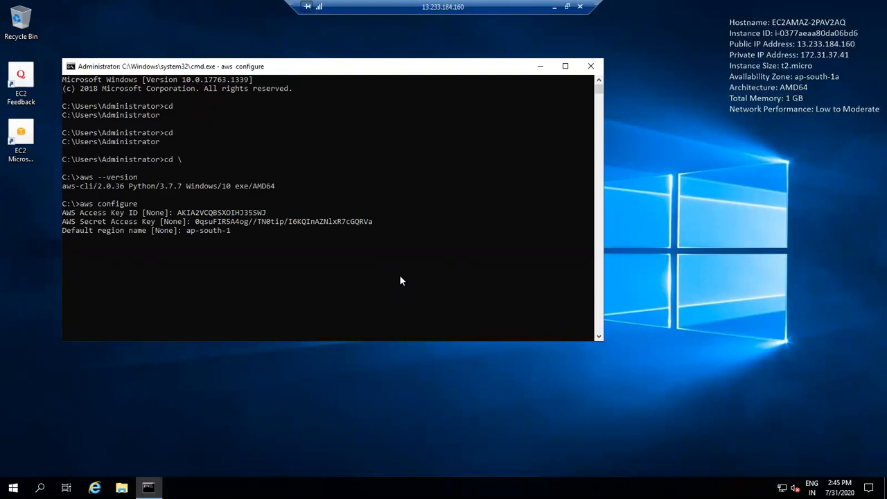
pyautogui.press('Return')
# - Set the default output format to json and close the Command Prompt
pyautogui.write('json')
pyautogui.press('Return')
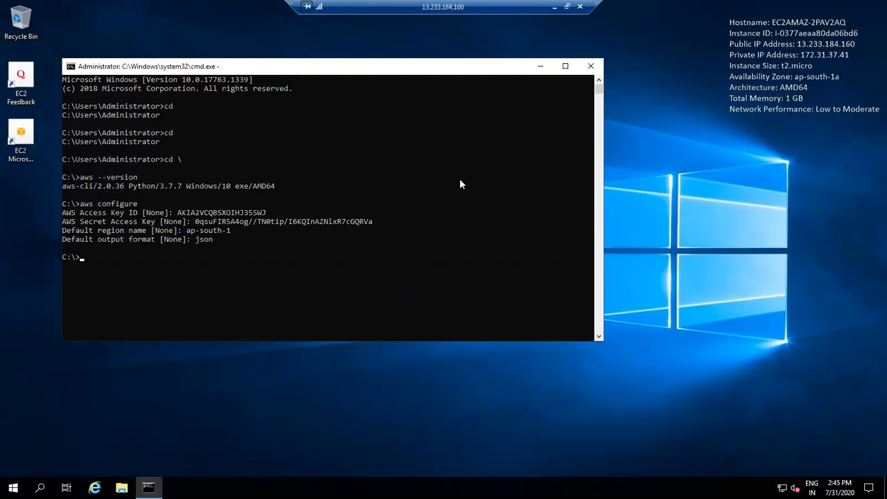
pyautogui.click(590, 66)
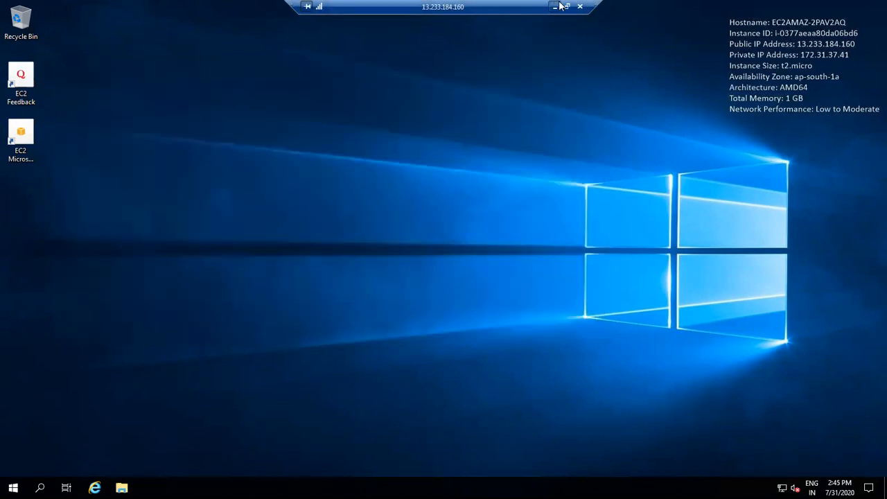
# - Switch back to the AWS console in the local Chrome and open the S3 service
pyautogui.click(554, 6)
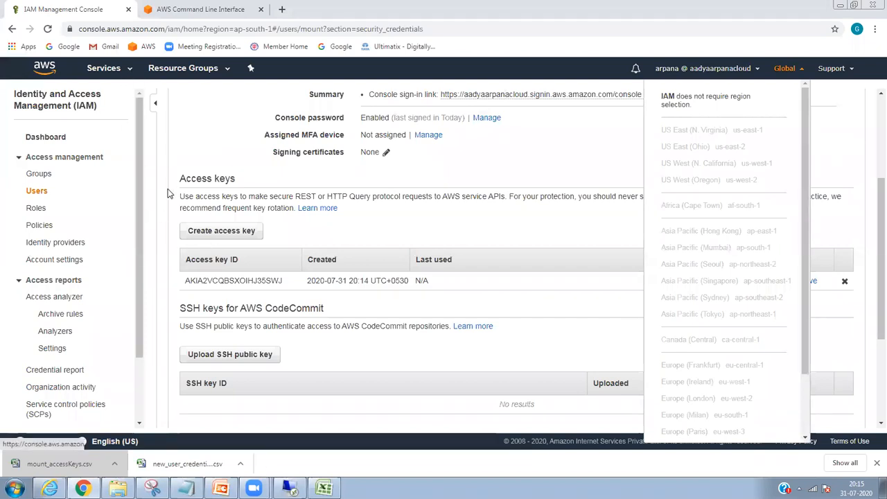
pyautogui.click(119, 82)
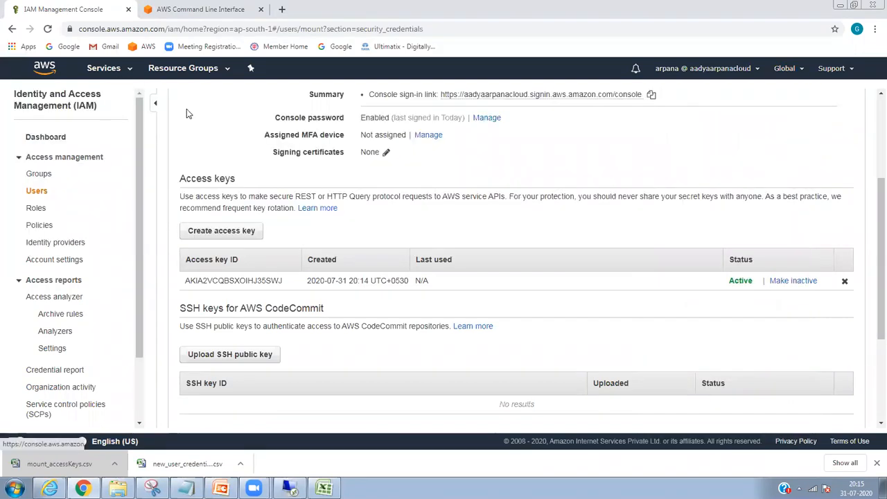
pyautogui.click(110, 68)
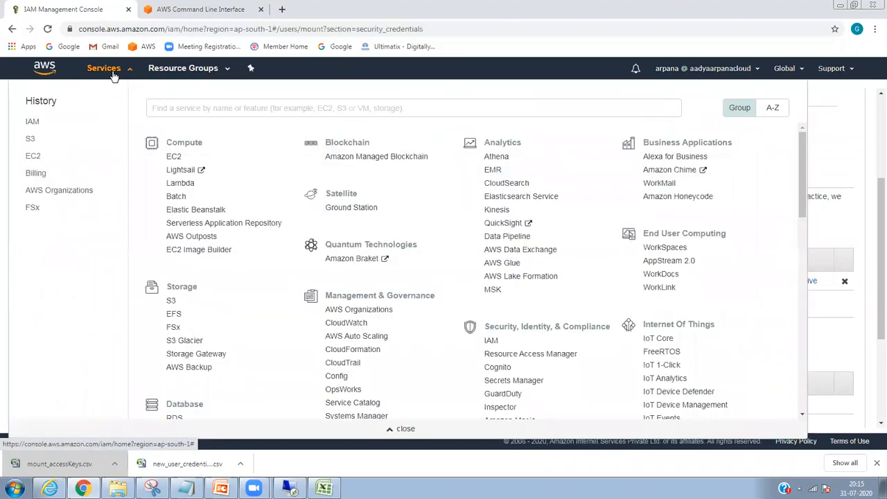
pyautogui.click(171, 300)
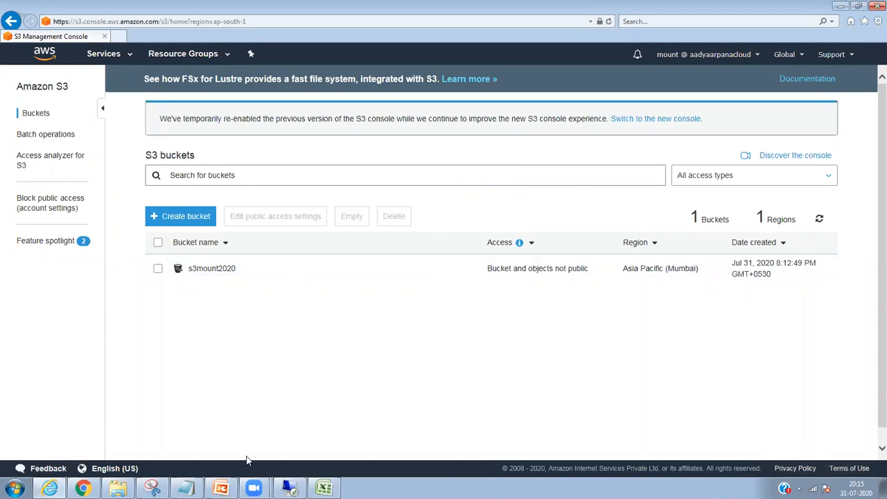
# - Switch to Notepad and change the bucket name in the "aws s3 cp" command to s3mount2020
pyautogui.click(187, 487)
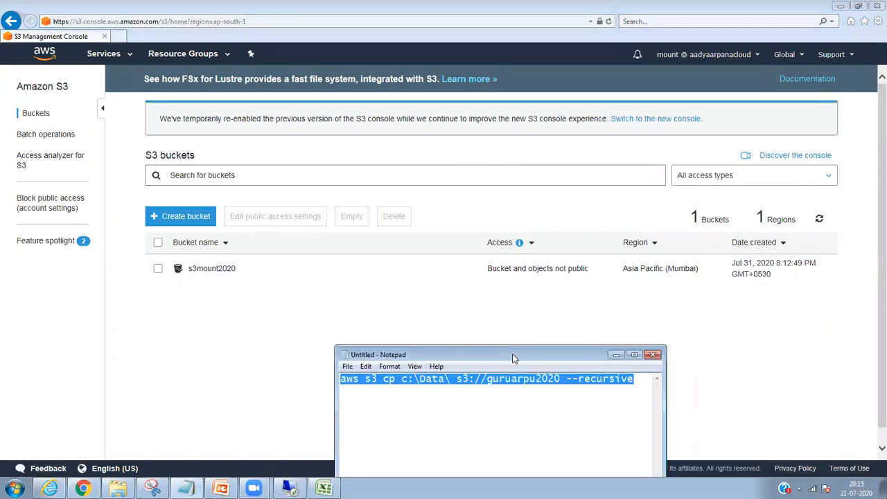
pyautogui.moveTo(512, 358); pyautogui.dragTo(519, 268)
pyautogui.click(528, 297)
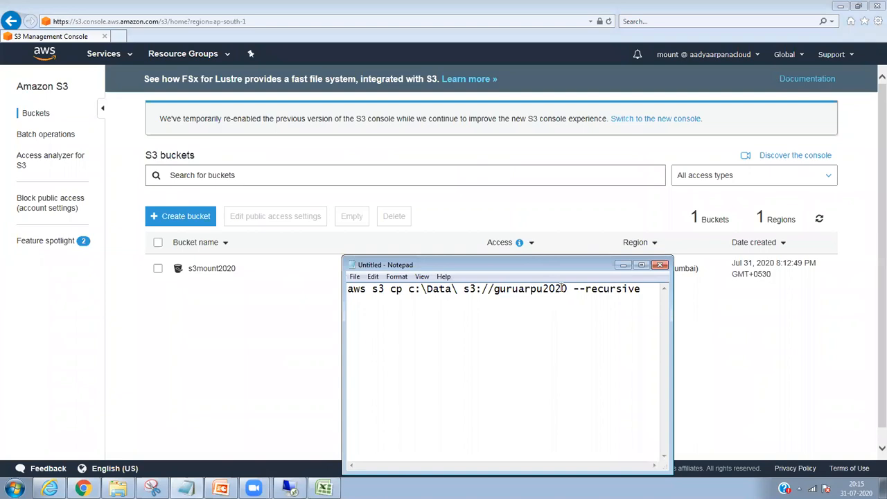
pyautogui.moveTo(567, 289); pyautogui.dragTo(497, 296)
pyautogui.write('s3')
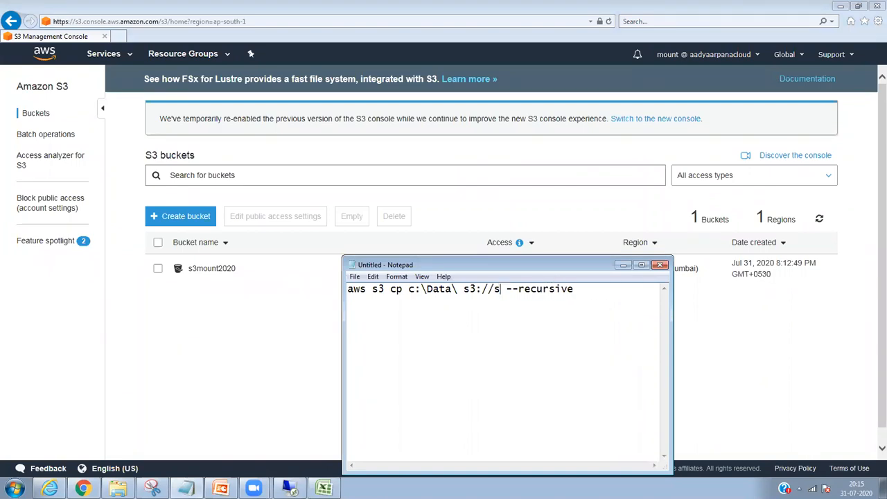
pyautogui.write('mount')
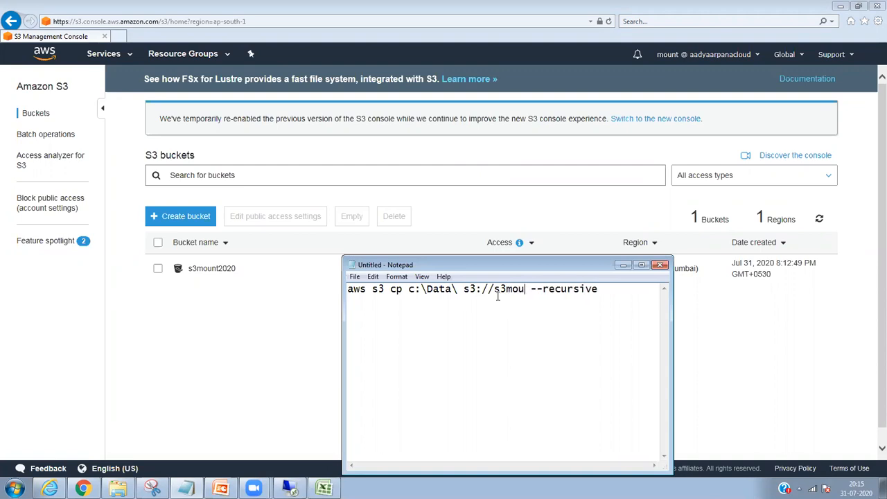
pyautogui.write('2020')
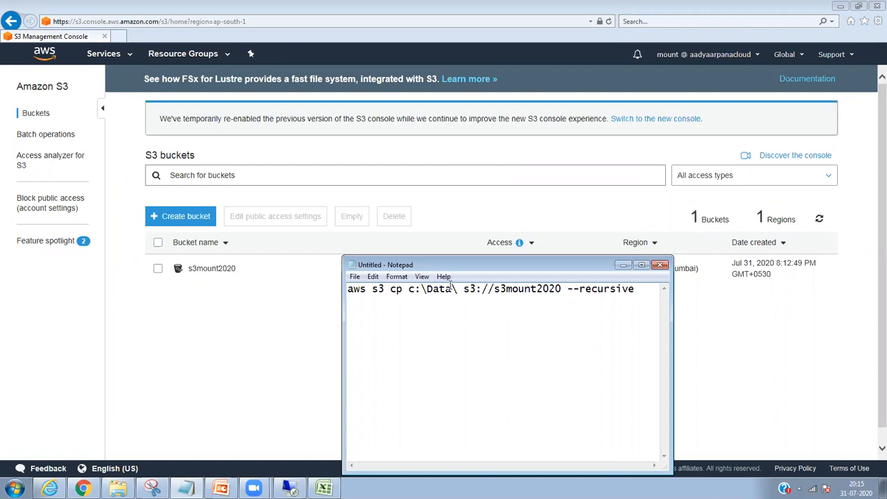
# - Switch to the Remote Desktop session, create a folder named Data in the root of the C: drive and open it
pyautogui.moveTo(451, 288); pyautogui.dragTo(426, 289)
pyautogui.click(290, 489)
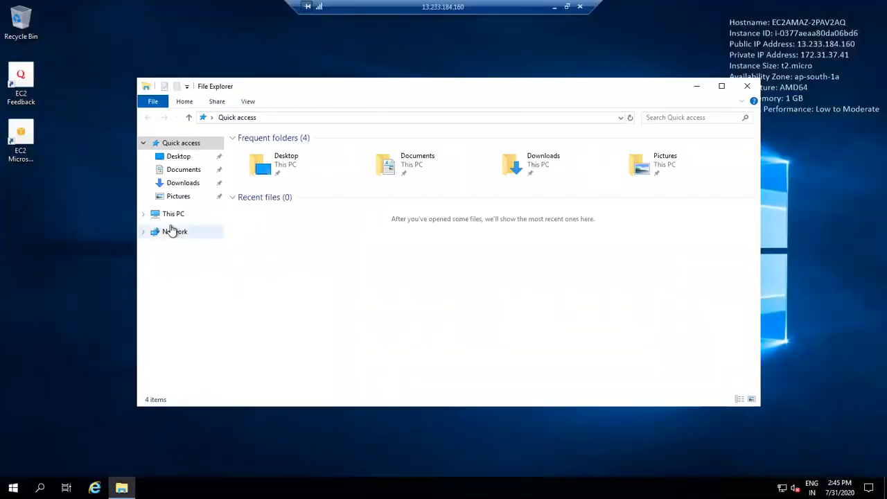
pyautogui.click(179, 214)
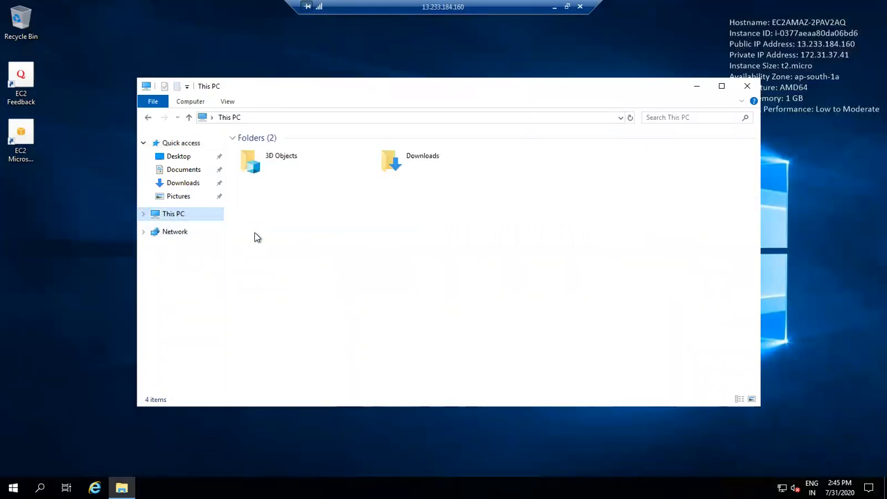
pyautogui.doubleClick(284, 262)
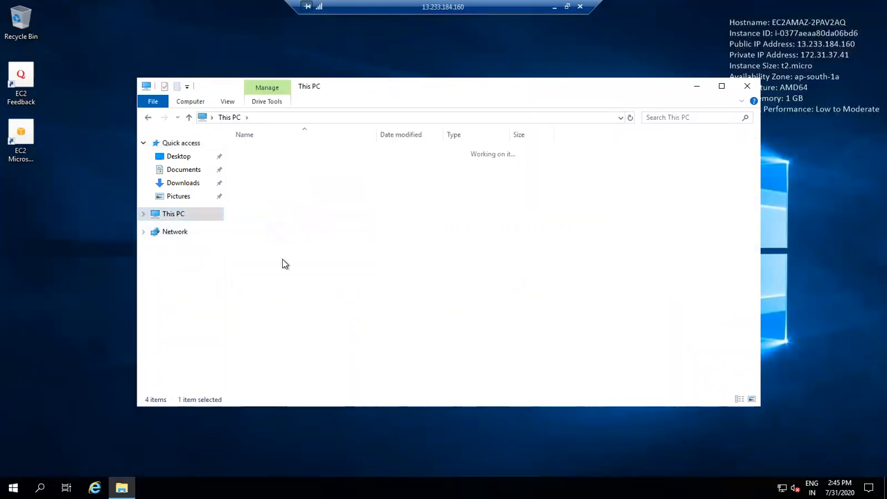
pyautogui.rightClick(353, 272)
pyautogui.click(389, 373)
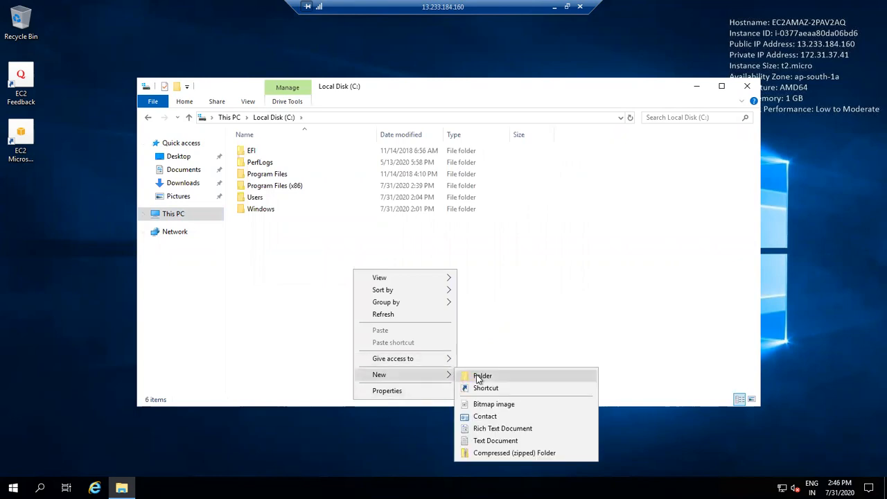
pyautogui.click(478, 378)
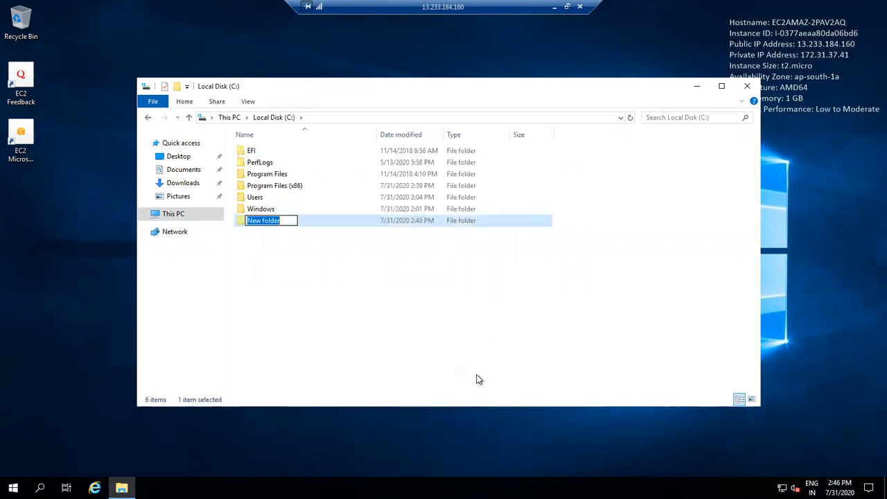
pyautogui.write('Data')
pyautogui.press('Return')
pyautogui.press('Return')
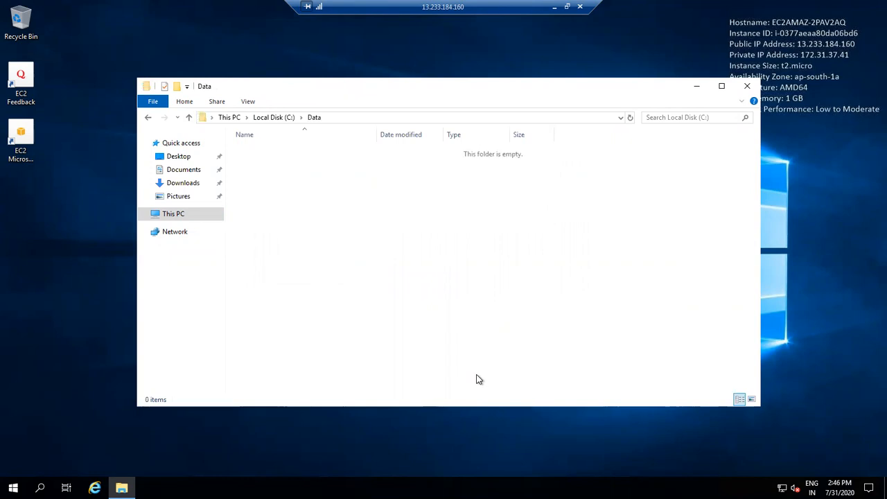
# - Create a new bitmap image with the default name in the C:\Data folder
pyautogui.rightClick(453, 259)
pyautogui.moveTo(497, 388)
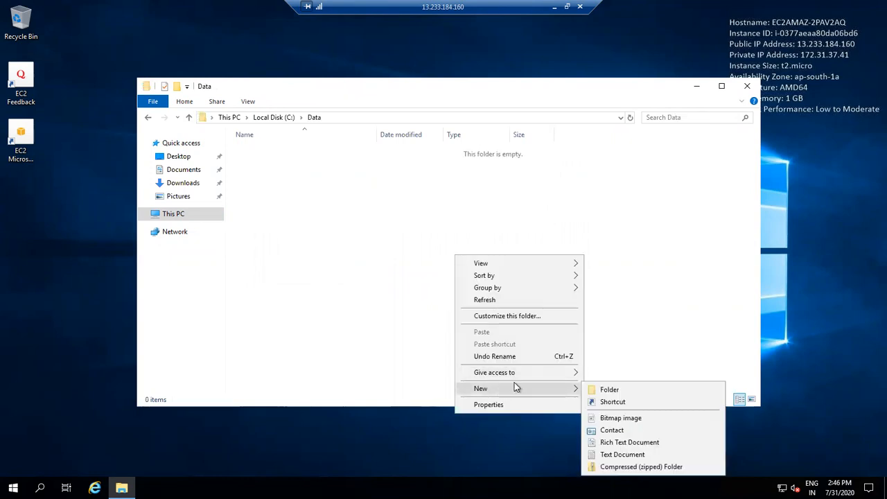
pyautogui.click(621, 418)
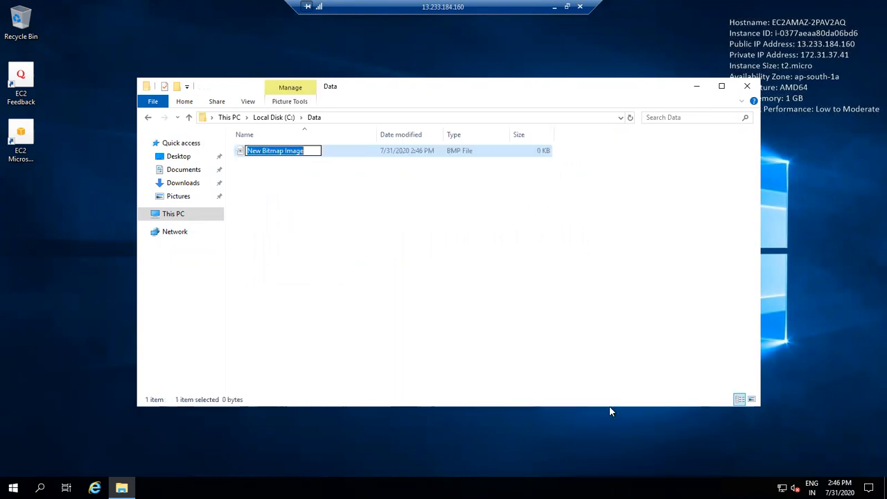
pyautogui.click(580, 328)
# - Copy the AMI picture from the local computer's Pictures library into the C:\Data folder of the Remote Desktop session
pyautogui.click(556, 8)
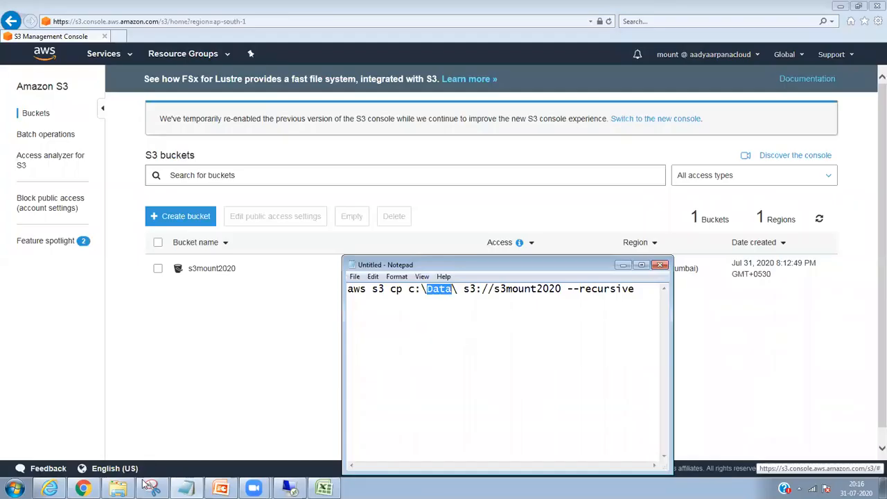
pyautogui.click(118, 488)
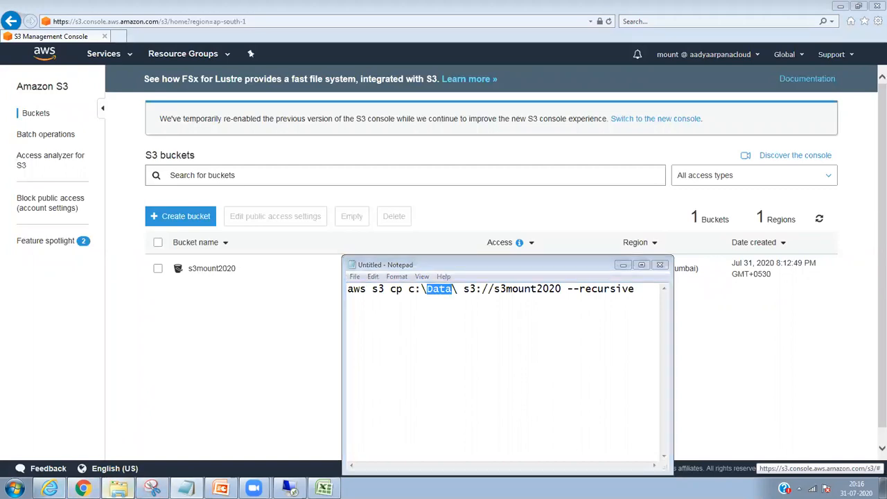
pyautogui.rightClick(251, 142)
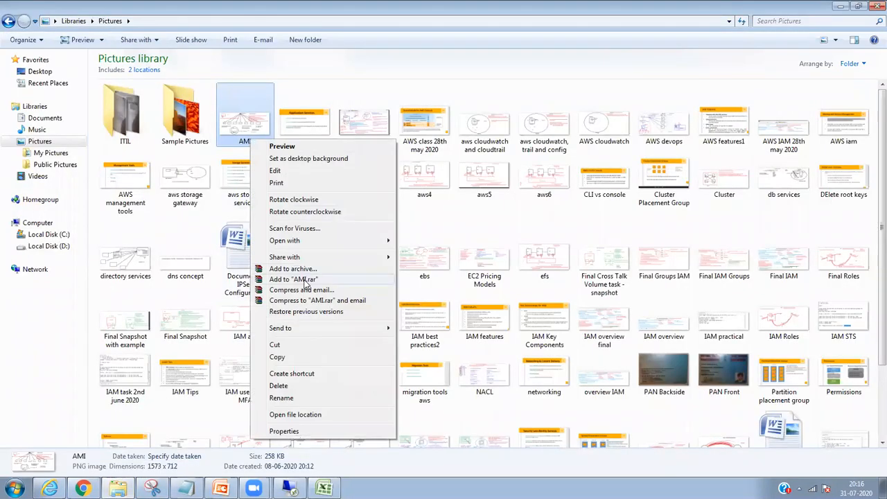
pyautogui.click(277, 357)
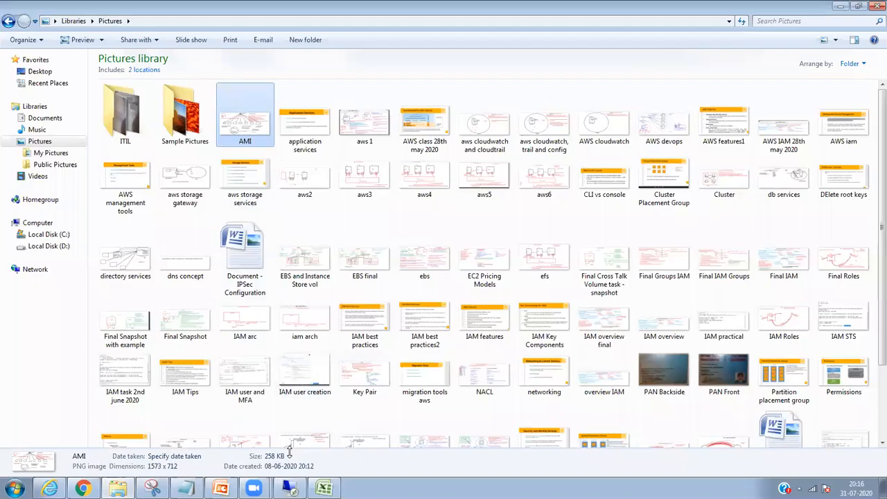
pyautogui.click(290, 488)
pyautogui.rightClick(488, 200)
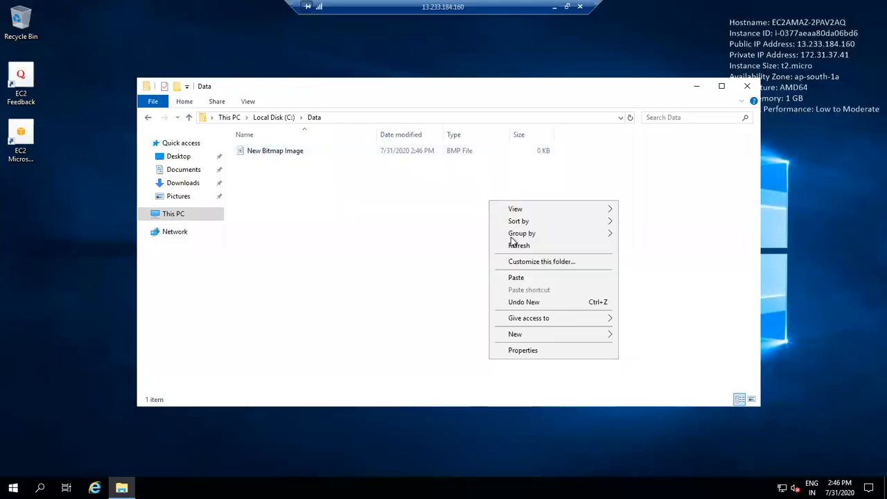
pyautogui.click(518, 280)
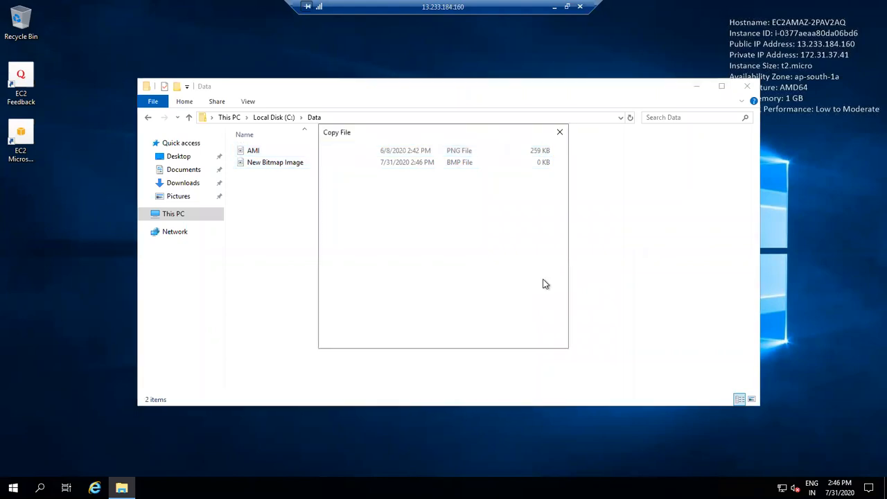
pyautogui.click(541, 337)
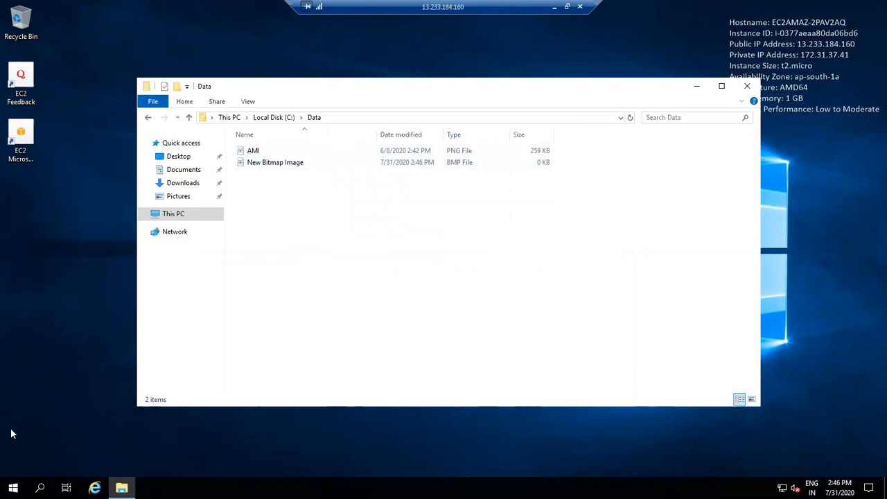
# - Open Notepad in the Remote Desktop session by running notepad
pyautogui.rightClick(12, 487)
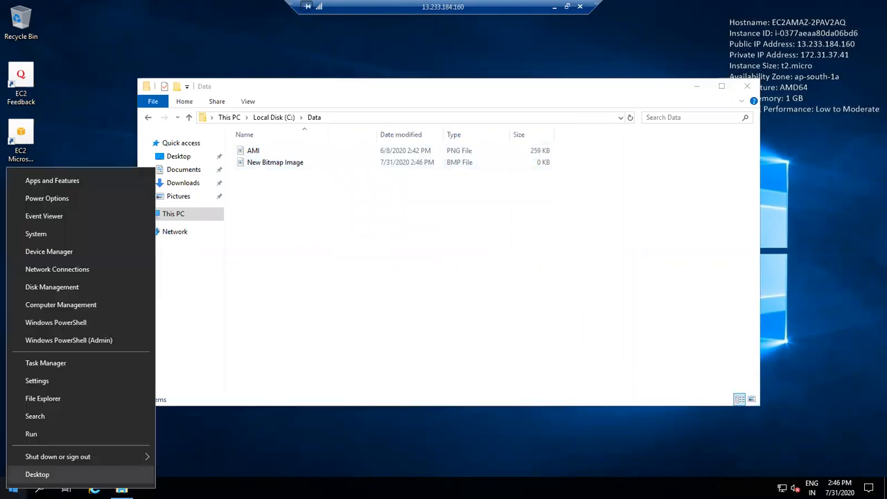
pyautogui.click(58, 432)
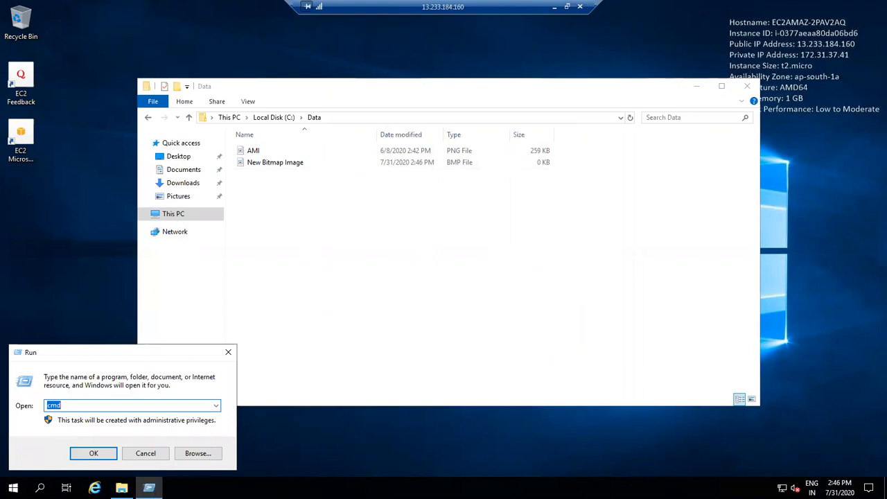
pyautogui.write('notepad')
pyautogui.press('Return')
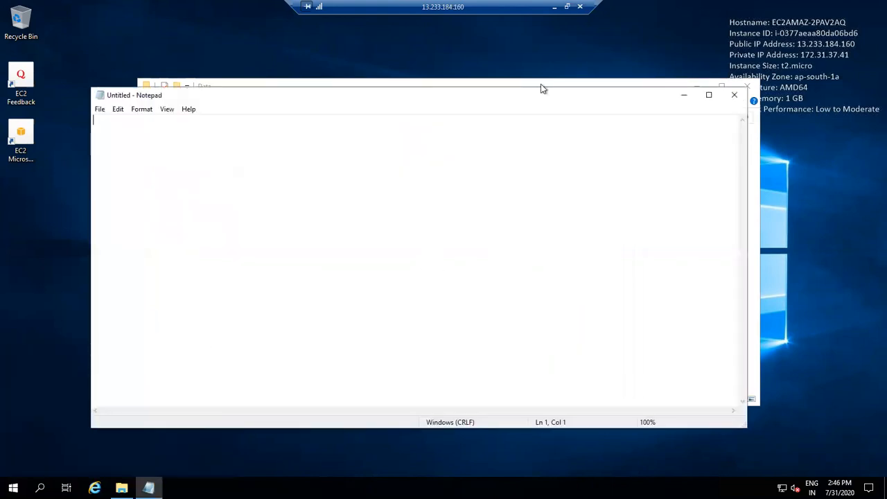
# - Copy the command "aws s3 cp c:\Data\ s3://s3mount2020 --recursive" from the local Notepad into the Notepad of the Remote Desktop session
pyautogui.click(554, 6)
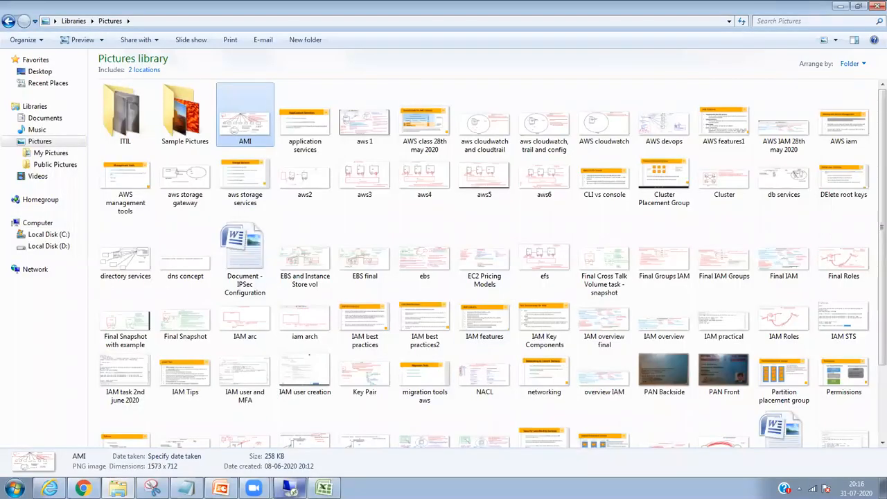
pyautogui.click(221, 488)
pyautogui.click(186, 488)
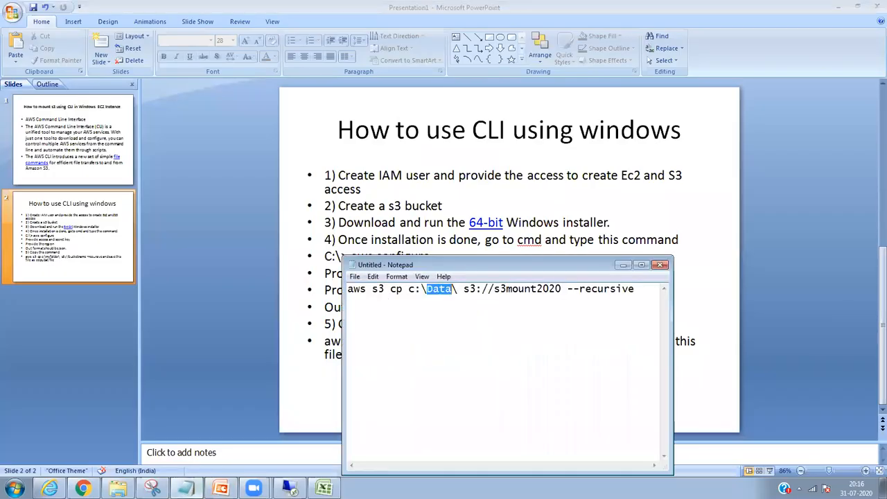
pyautogui.click(636, 293)
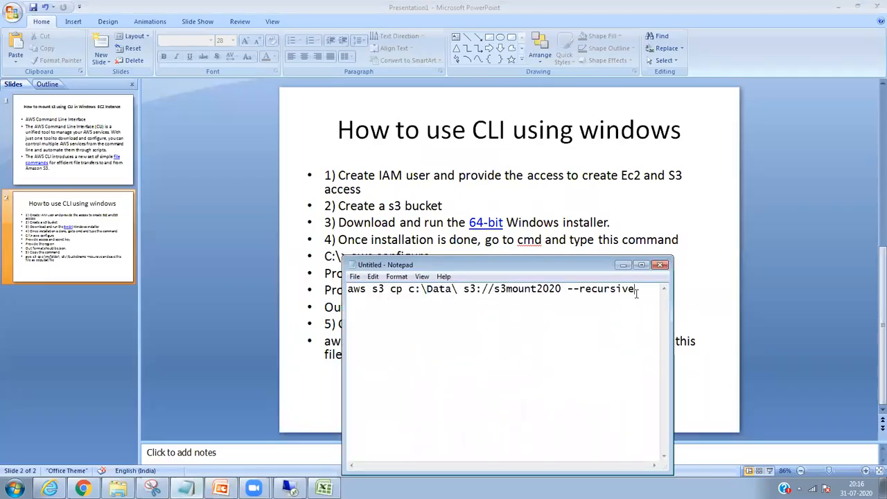
pyautogui.moveTo(636, 294); pyautogui.dragTo(339, 295)
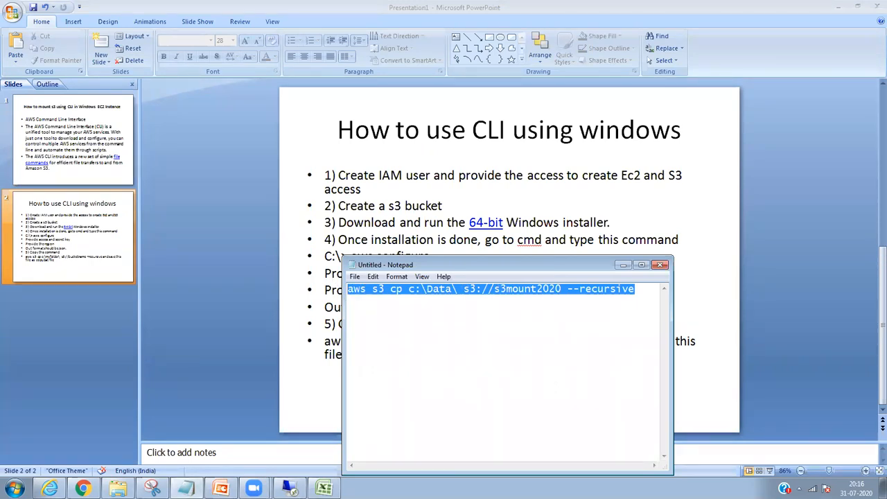
pyautogui.hotkey('alt', 'Tab')
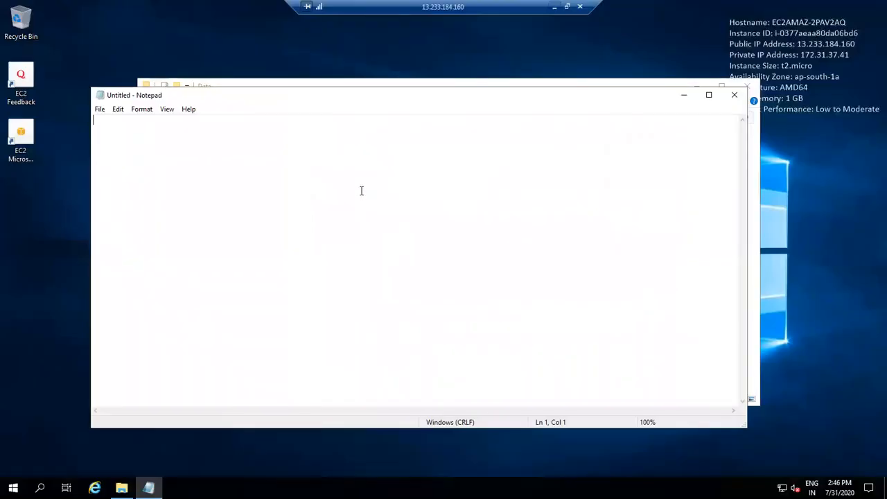
pyautogui.hotkey('ctrl', 'v')
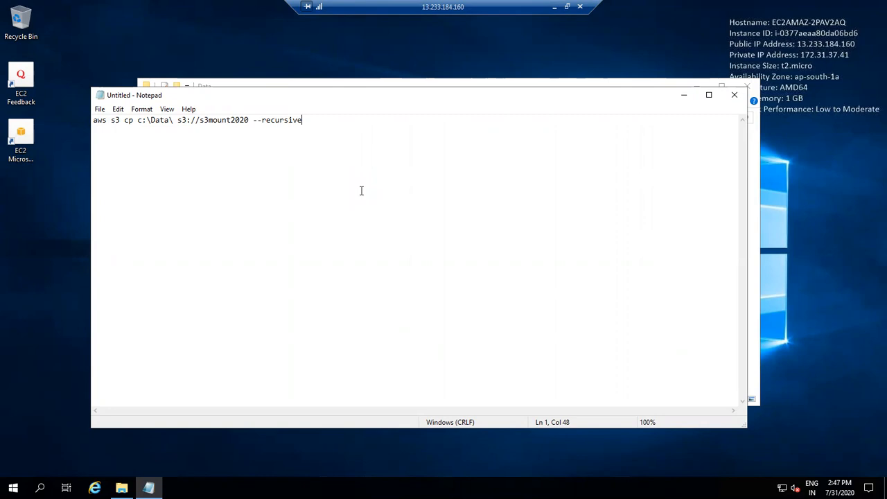
# - Save the Notepad file to the Desktop as copy.bat
pyautogui.click(99, 110)
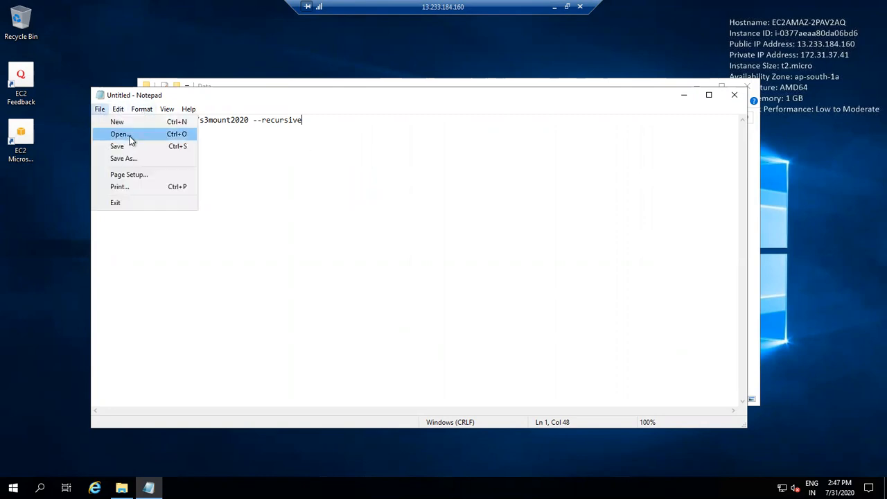
pyautogui.click(135, 159)
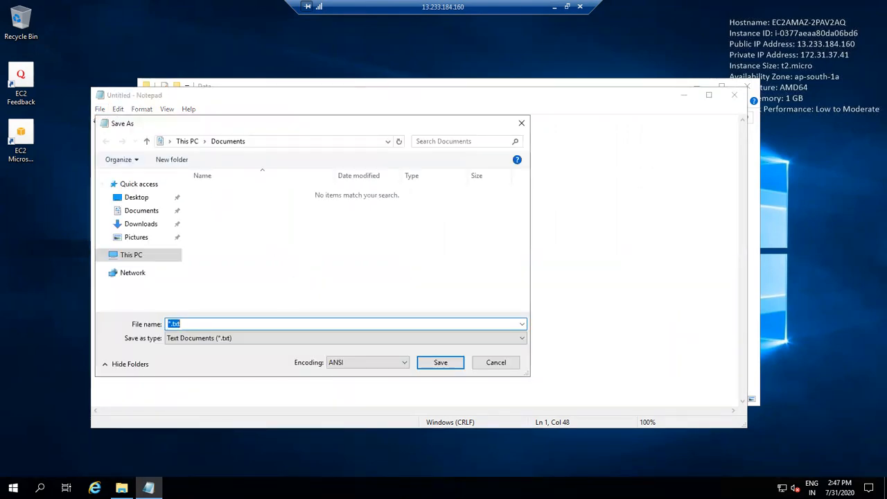
pyautogui.write('copy')
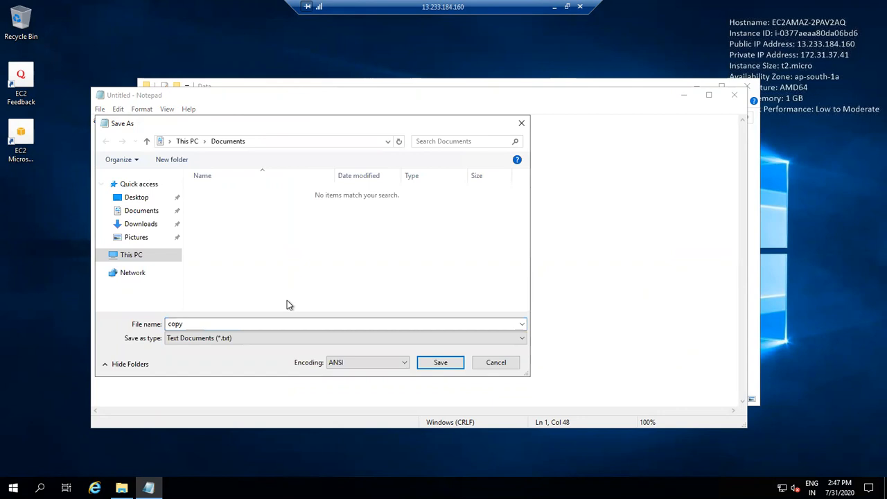
pyautogui.doubleClick(263, 325)
pyautogui.click(263, 325)
pyautogui.write('.bat')
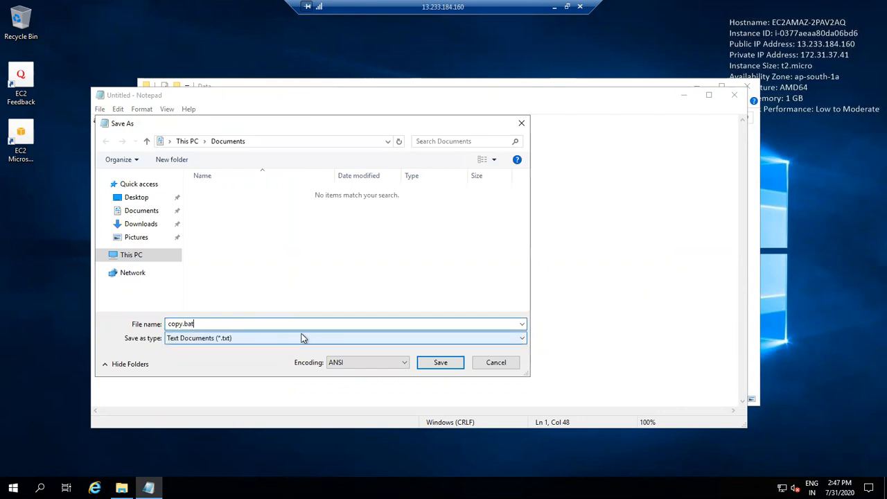
pyautogui.click(145, 200)
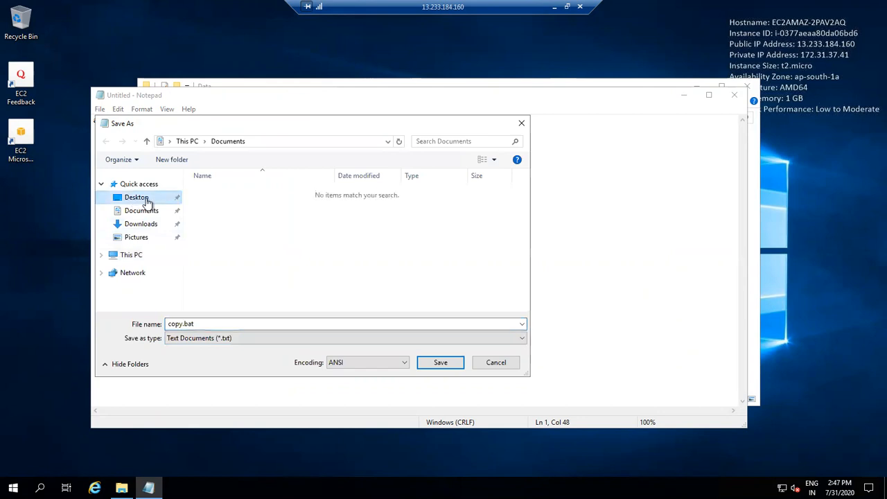
pyautogui.click(454, 363)
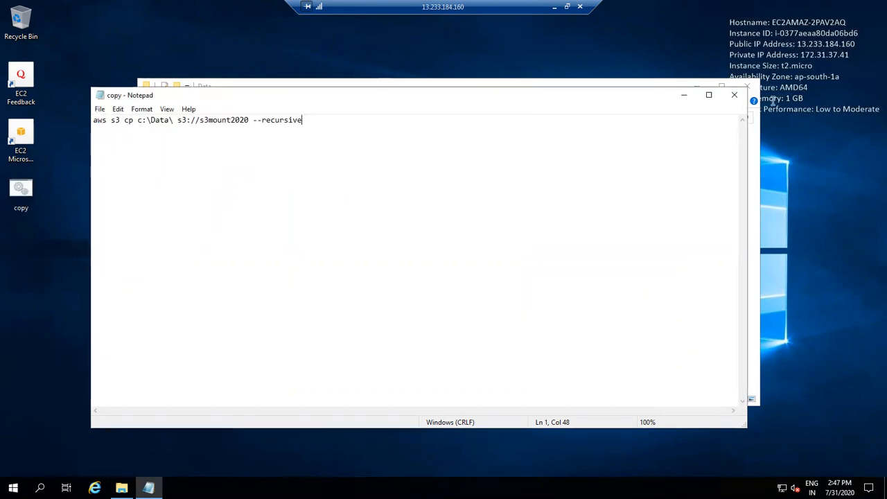
# - Close Notepad and File Explorer and run the copy batch file from the desktop
pyautogui.click(734, 95)
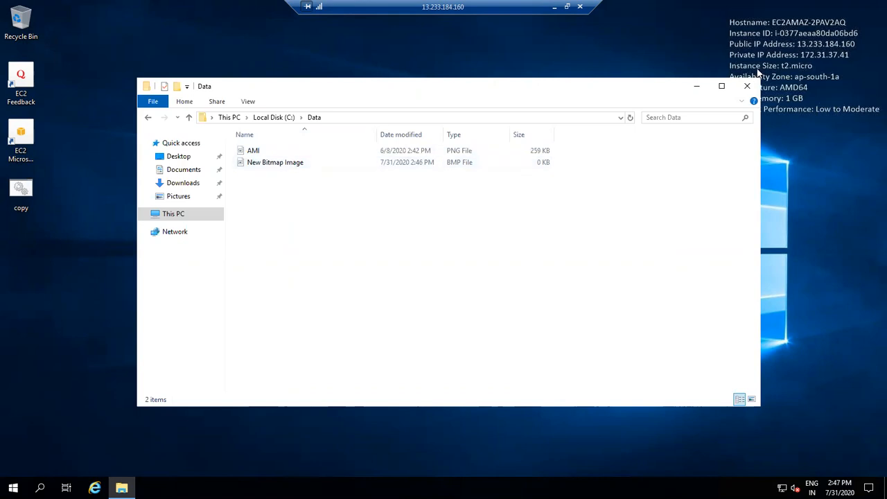
pyautogui.click(746, 86)
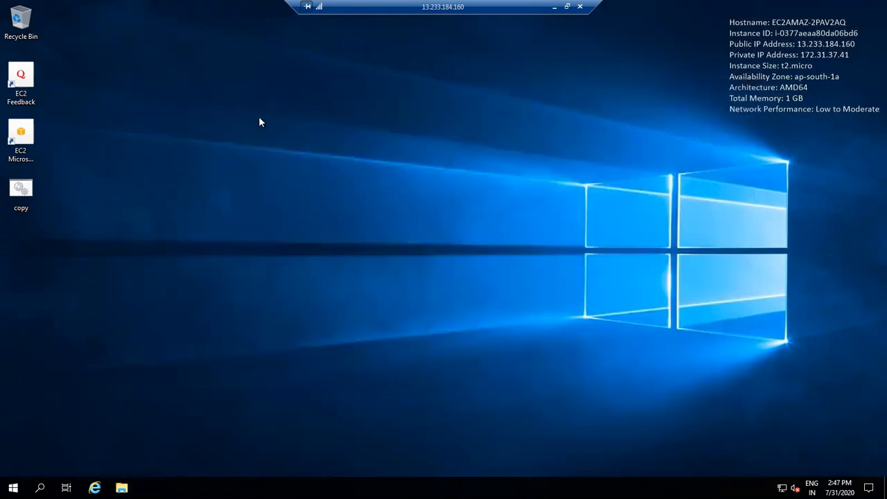
pyautogui.doubleClick(29, 200)
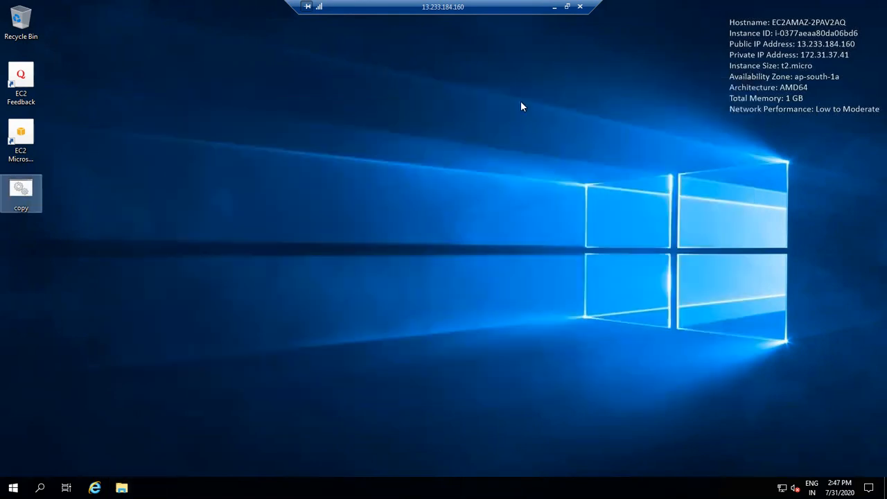
# - Switch to the S3 console in the local Chrome, refresh the bucket list and open the s3mount2020 bucket to check its files
pyautogui.click(553, 6)
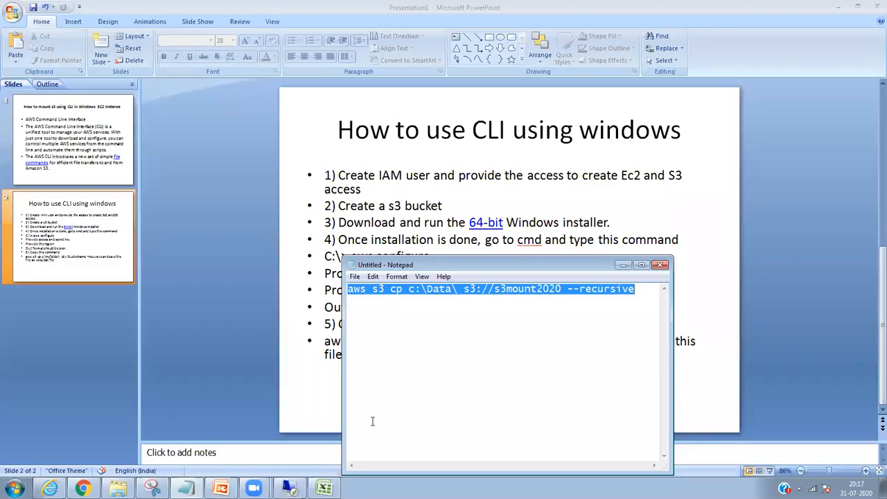
pyautogui.click(82, 488)
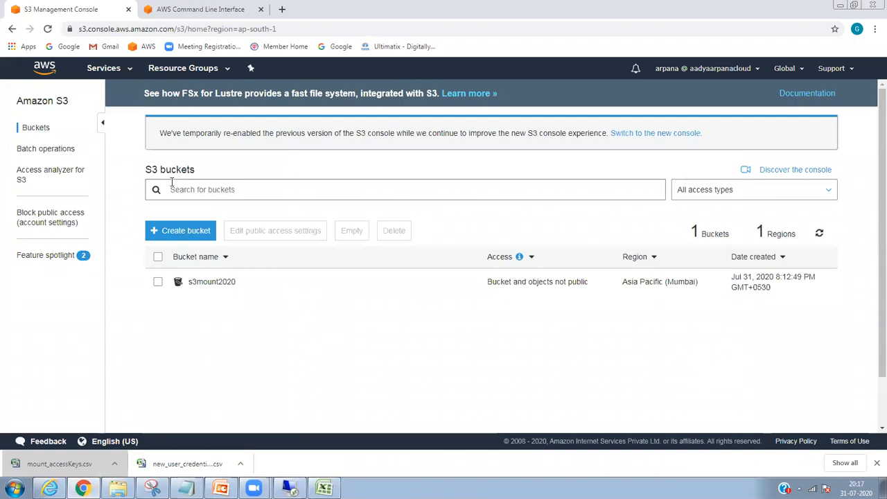
pyautogui.click(821, 234)
pyautogui.click(380, 280)
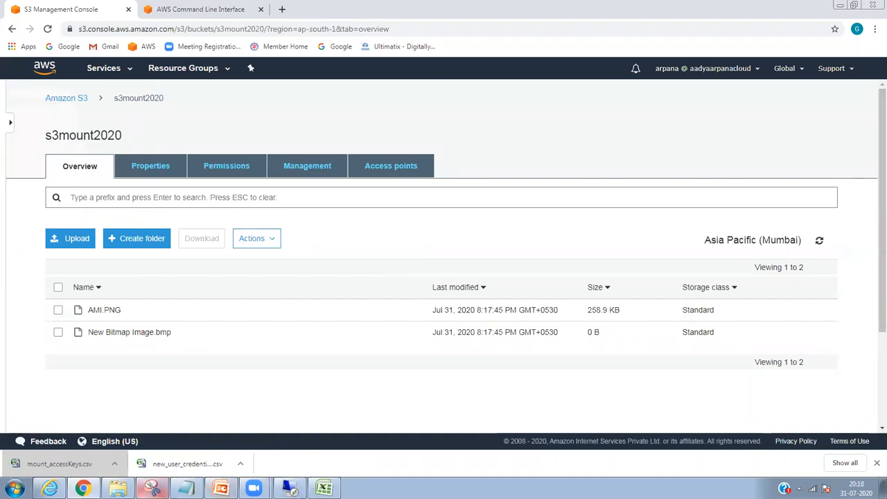
# - Copy the image files from application services to DElete root keys, excluding AMI, from the local Pictures library into C:\Data in the Remote Desktop session
pyautogui.click(118, 488)
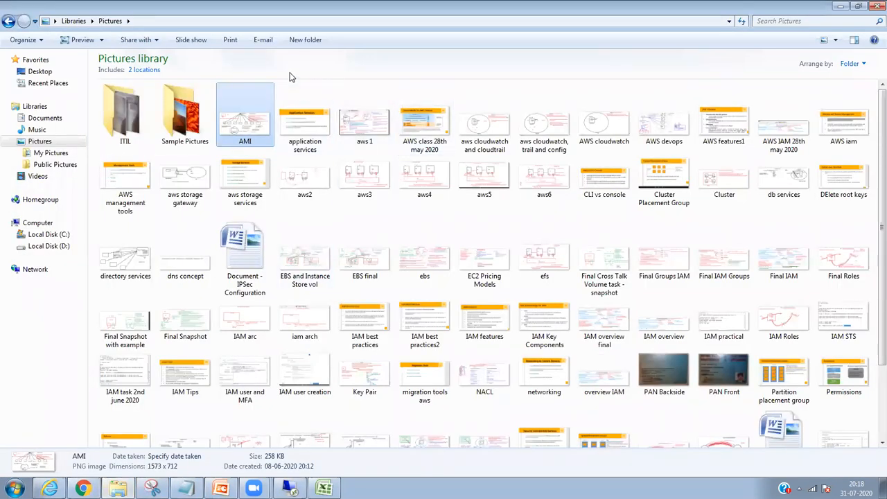
pyautogui.moveTo(863, 218); pyautogui.dragTo(308, 95)
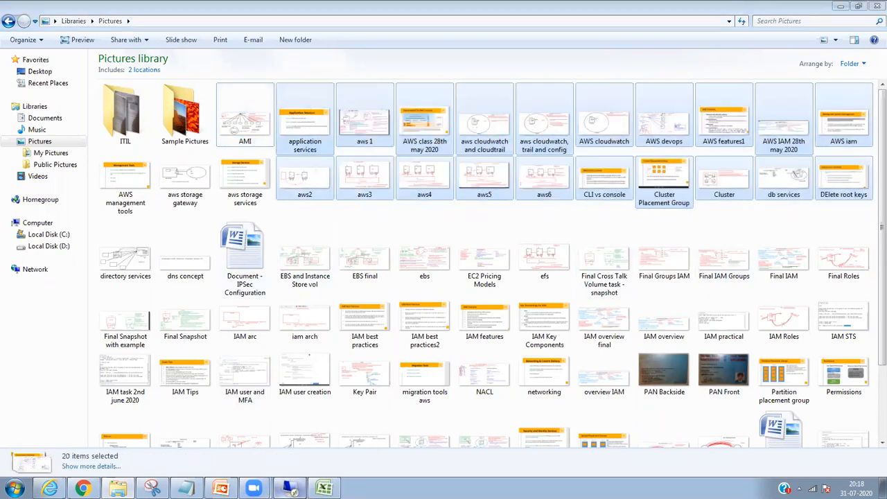
pyautogui.click(289, 489)
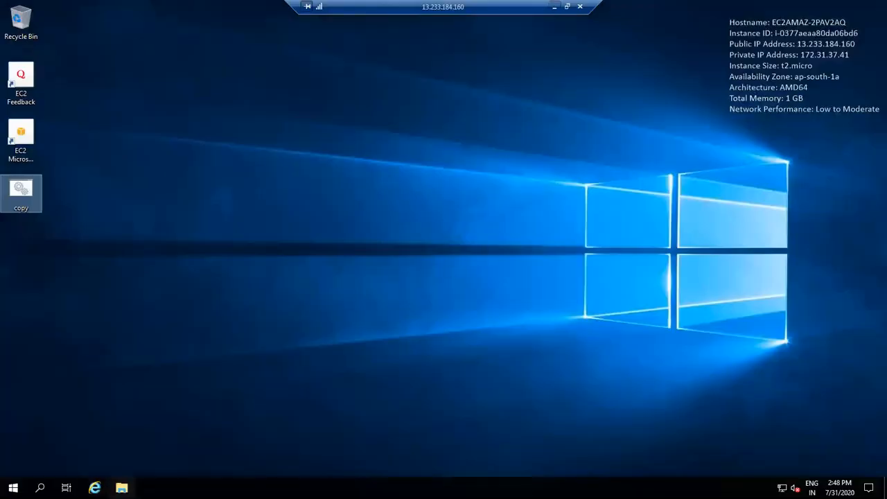
pyautogui.click(121, 487)
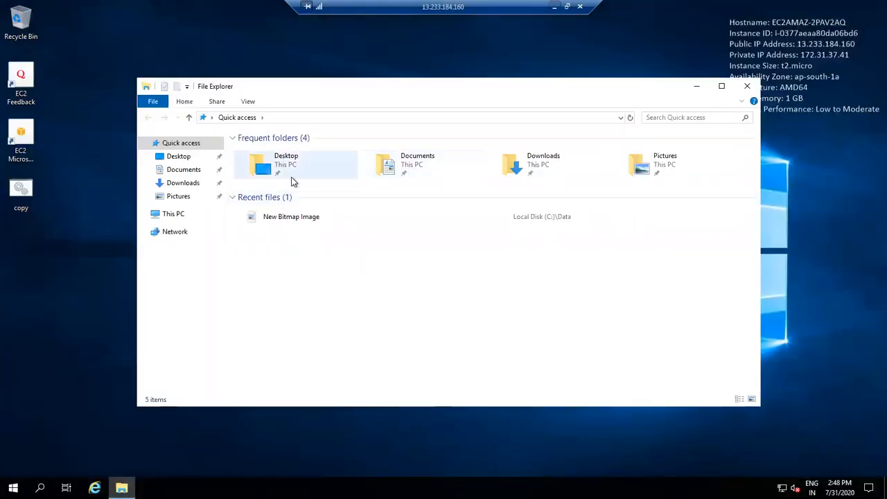
pyautogui.click(170, 217)
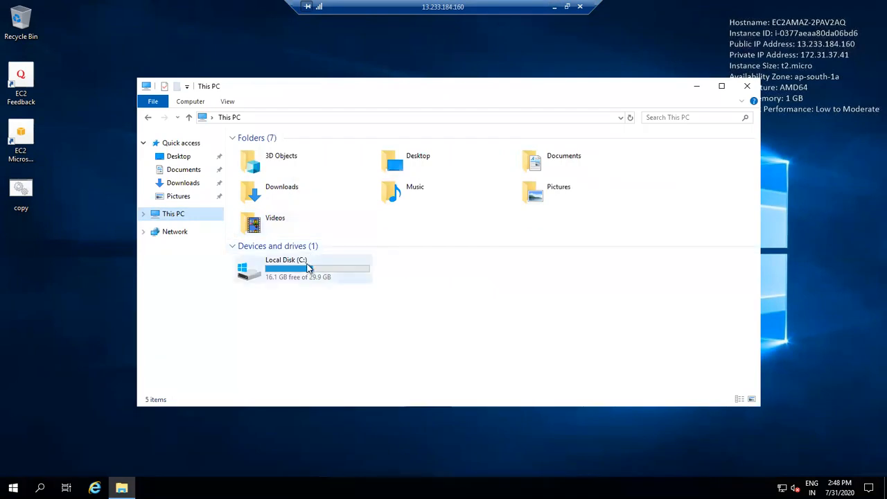
pyautogui.doubleClick(309, 267)
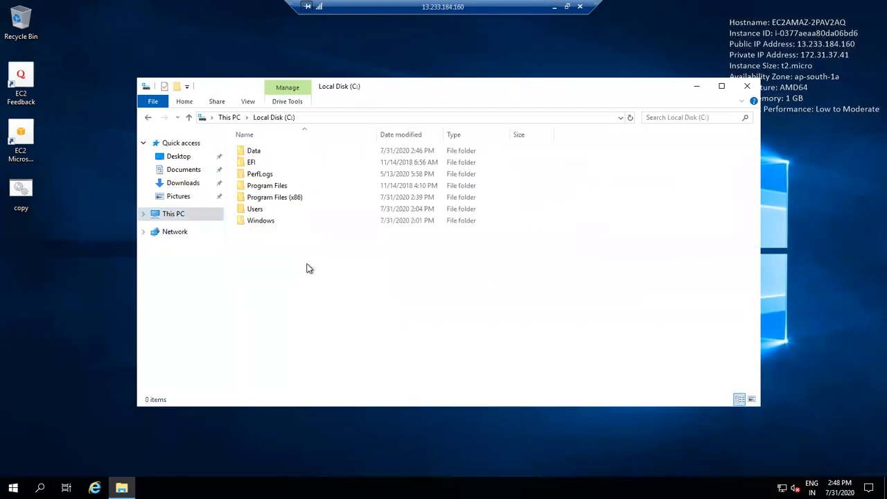
pyautogui.doubleClick(280, 155)
pyautogui.rightClick(355, 240)
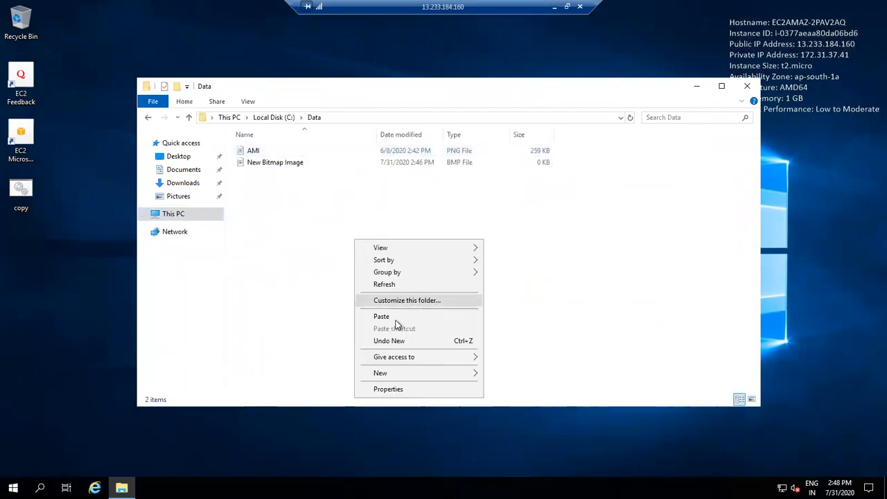
pyautogui.click(397, 320)
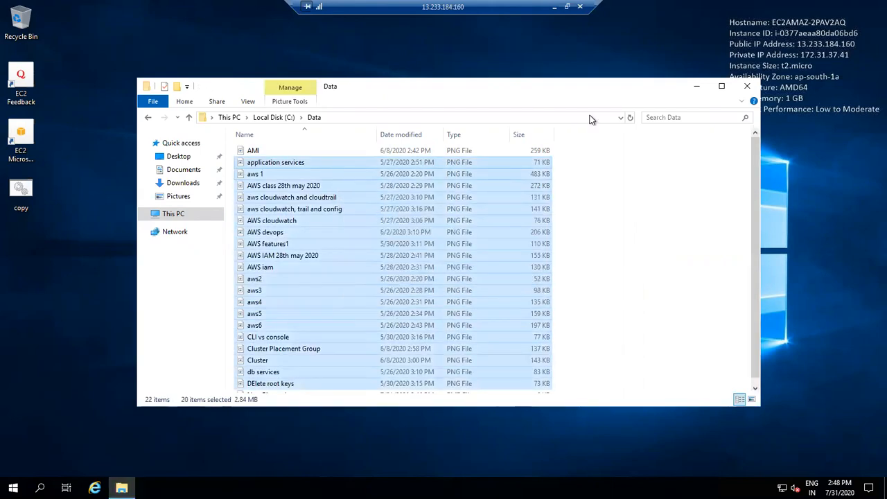
# - Close File Explorer, run the copy batch file from the remote desktop and minimise the Remote Desktop session
pyautogui.click(746, 86)
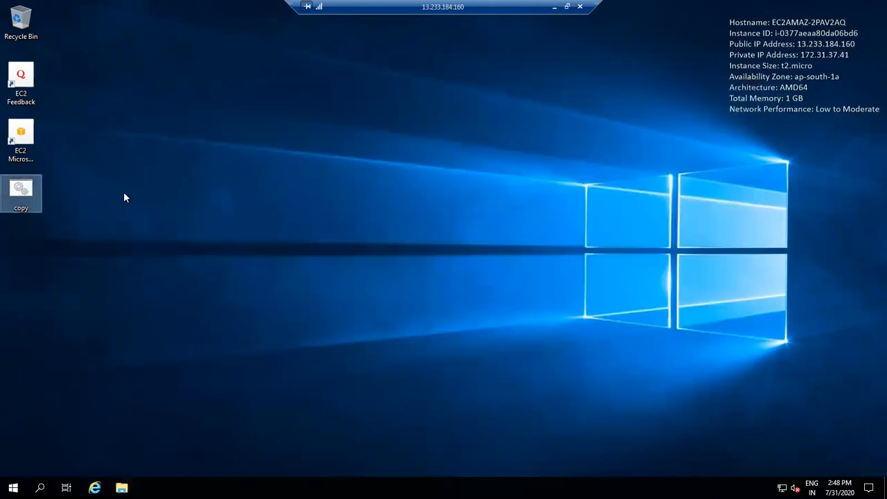
pyautogui.doubleClick(20, 202)
pyautogui.click(553, 7)
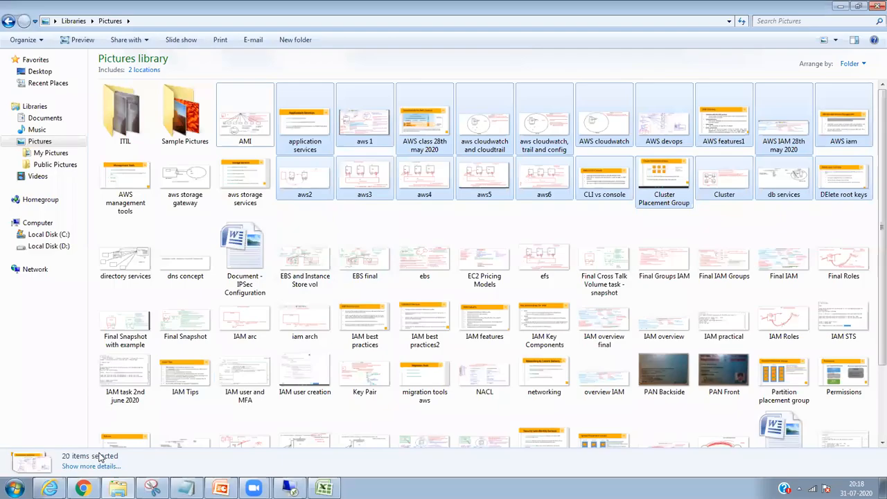
# - Switch to the S3 console in the local Internet Explorer and open the s3mount2020 bucket
pyautogui.click(84, 490)
pyautogui.click(50, 490)
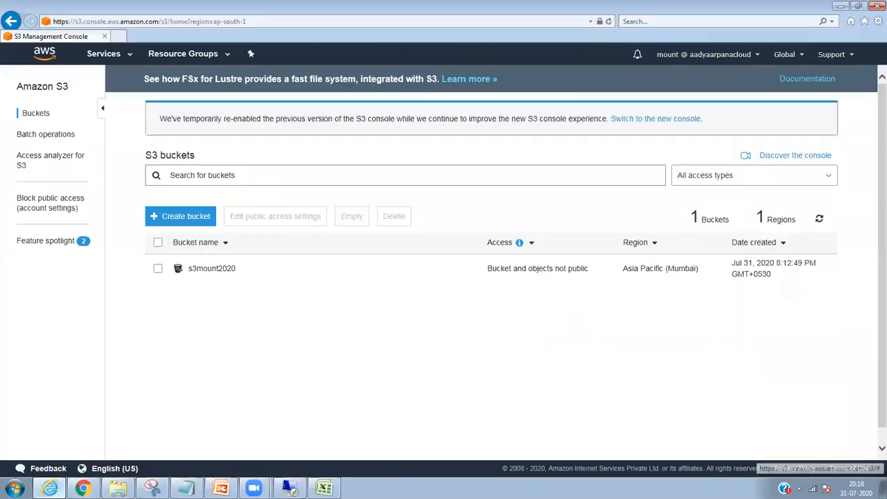
pyautogui.click(229, 272)
pyautogui.click(217, 268)
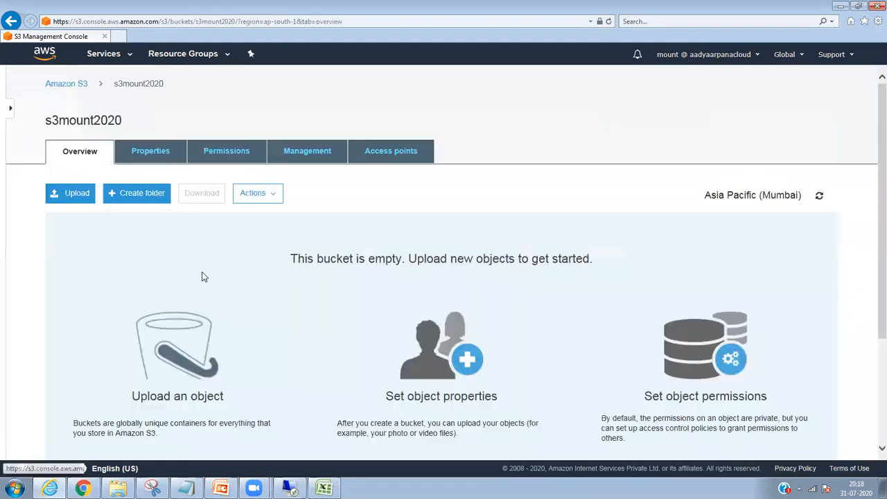
# - Refresh the bucket list, then reopen and refresh the s3mount2020 bucket to review its full file list
pyautogui.click(75, 86)
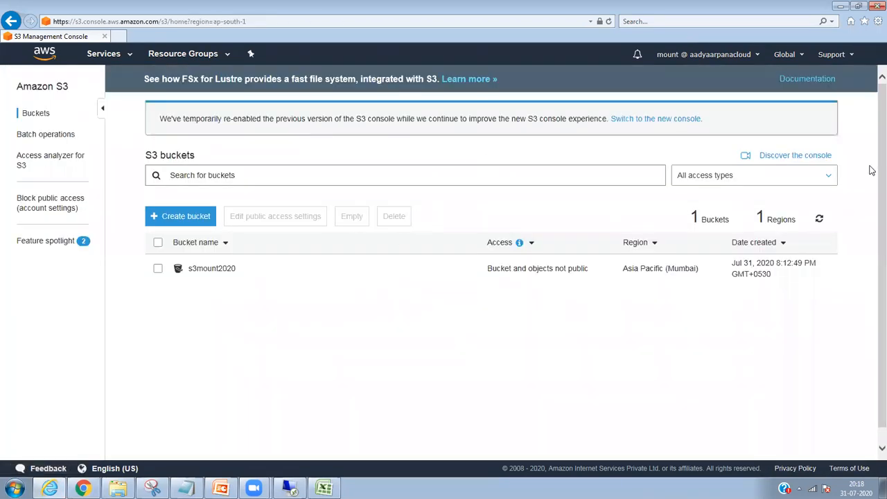
pyautogui.click(819, 219)
pyautogui.click(228, 269)
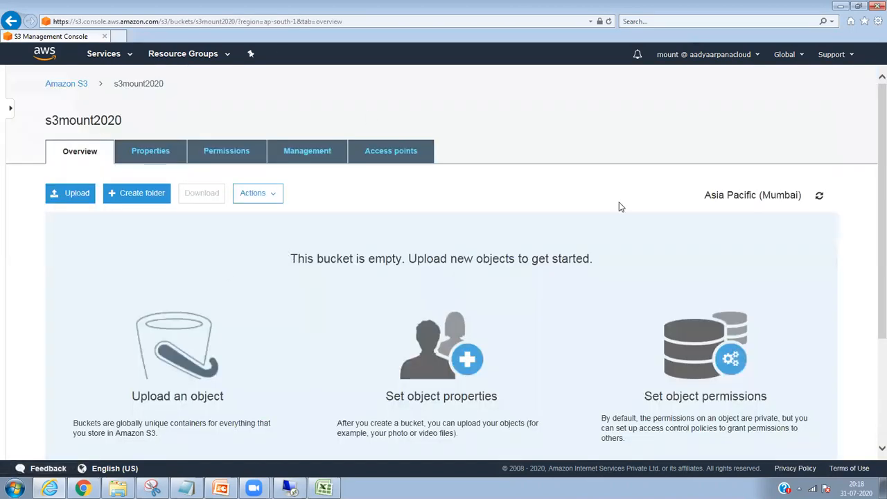
pyautogui.click(819, 199)
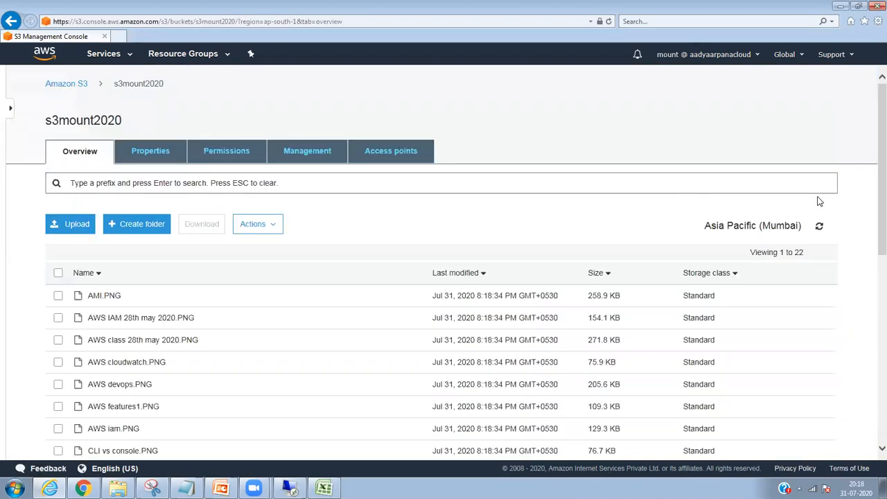
pyautogui.scroll(-6, 871, 216)
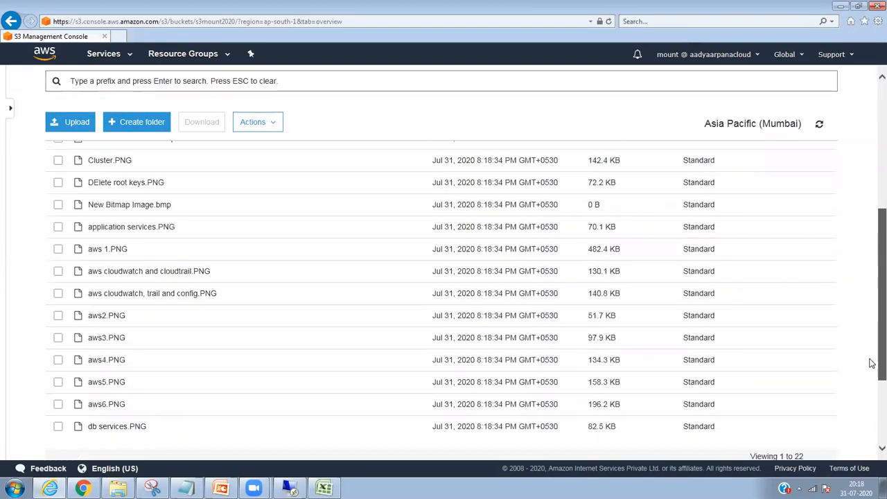
pyautogui.scroll(6, 872, 383)
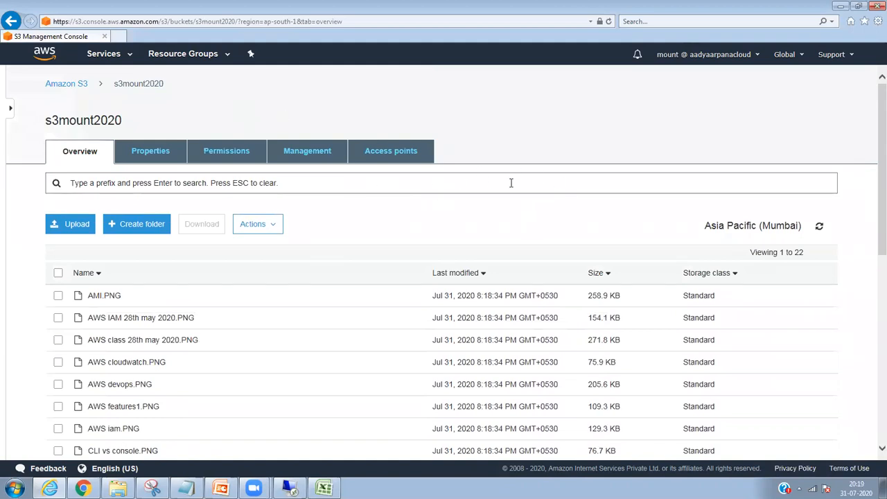
pyautogui.moveTo(878, 126); pyautogui.dragTo(872, 95)
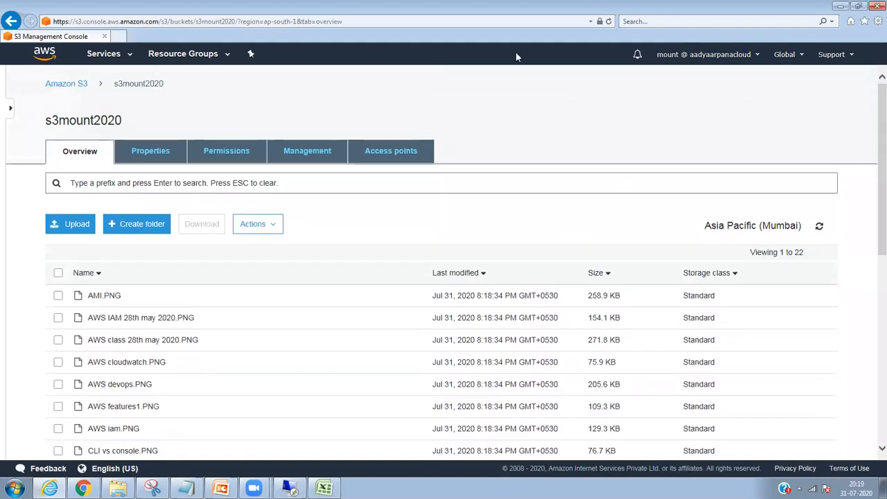